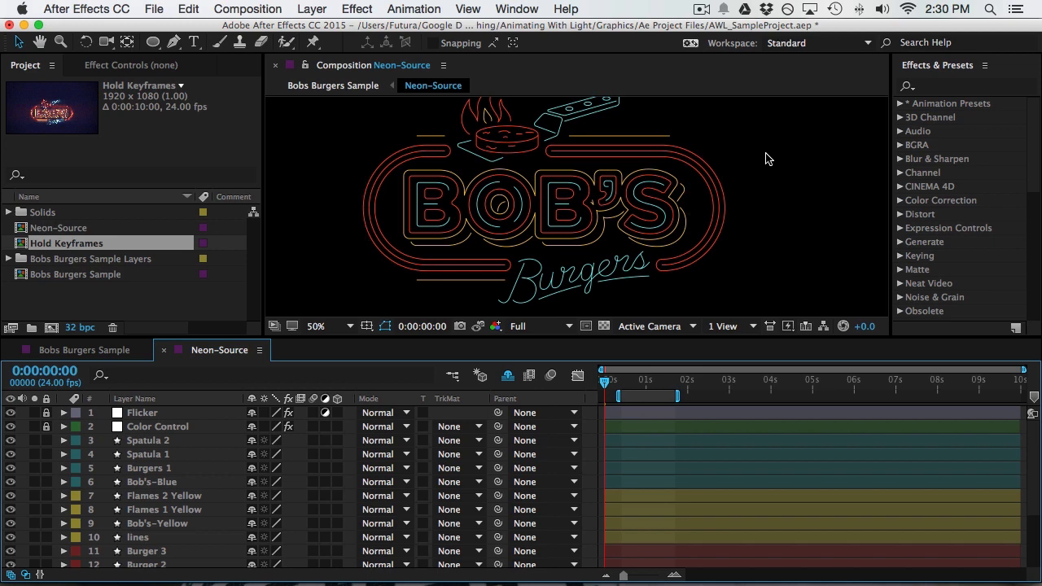
Add a Trim Paths operator to the contents of the Burgers 1 shape layer
scroll(765, 159, down, 2)
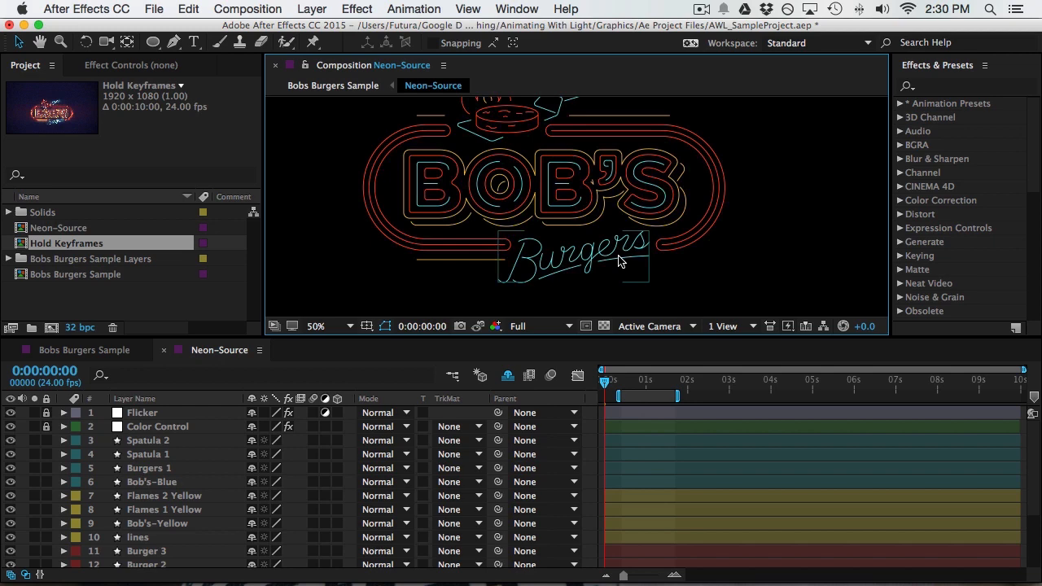
click(619, 261)
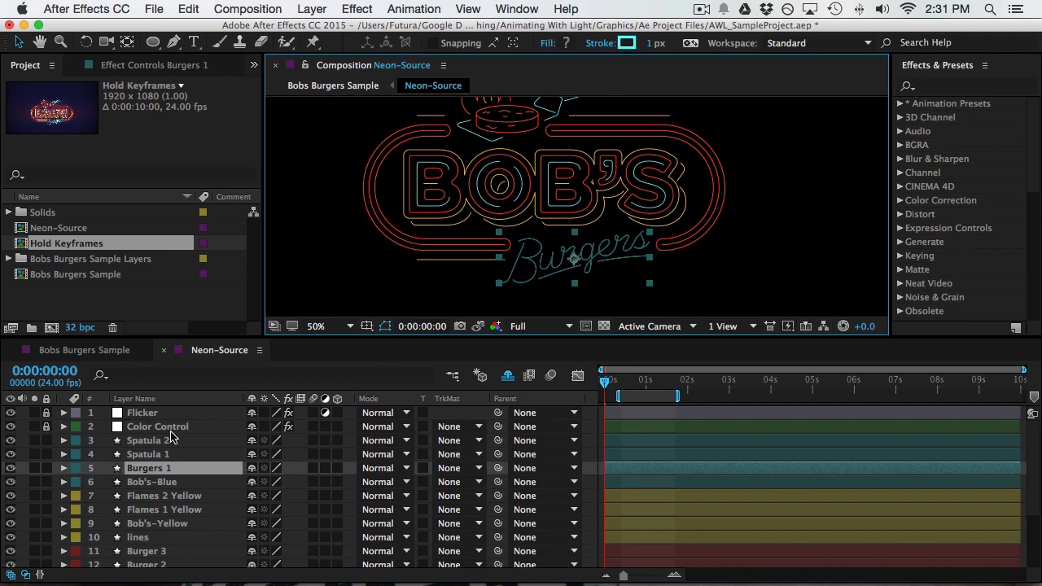
click(64, 468)
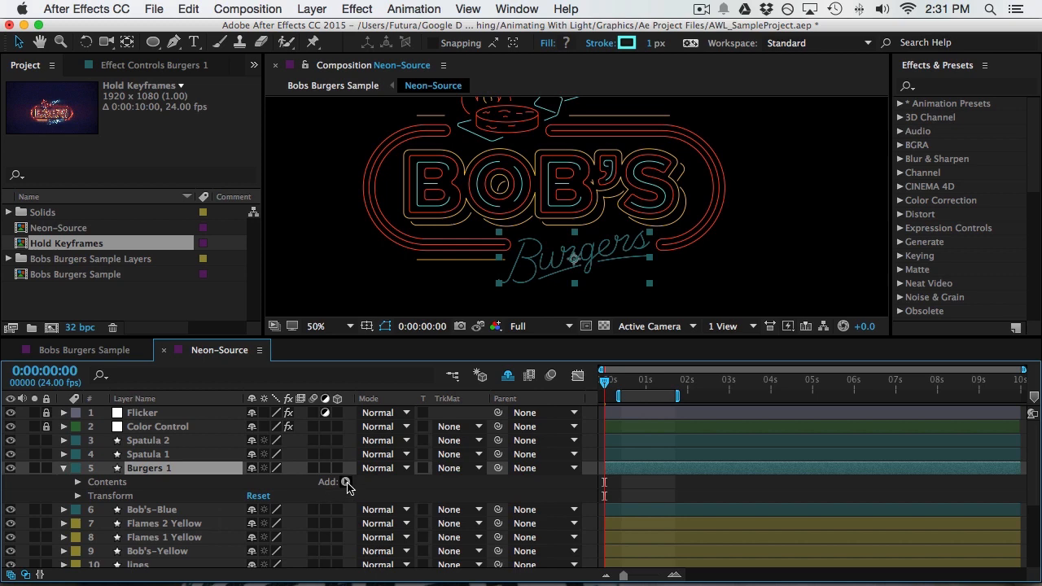
click(346, 483)
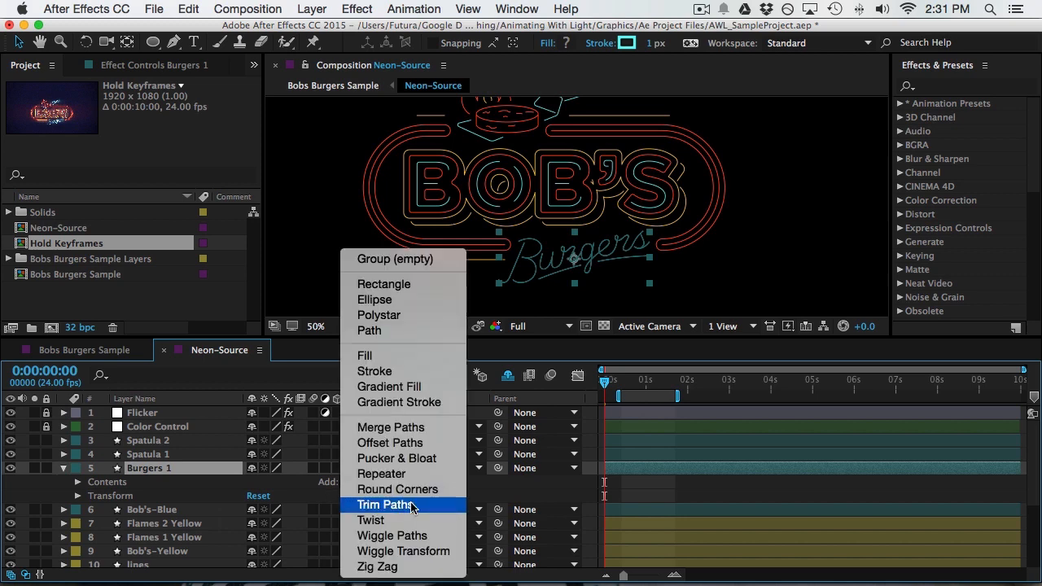
click(384, 505)
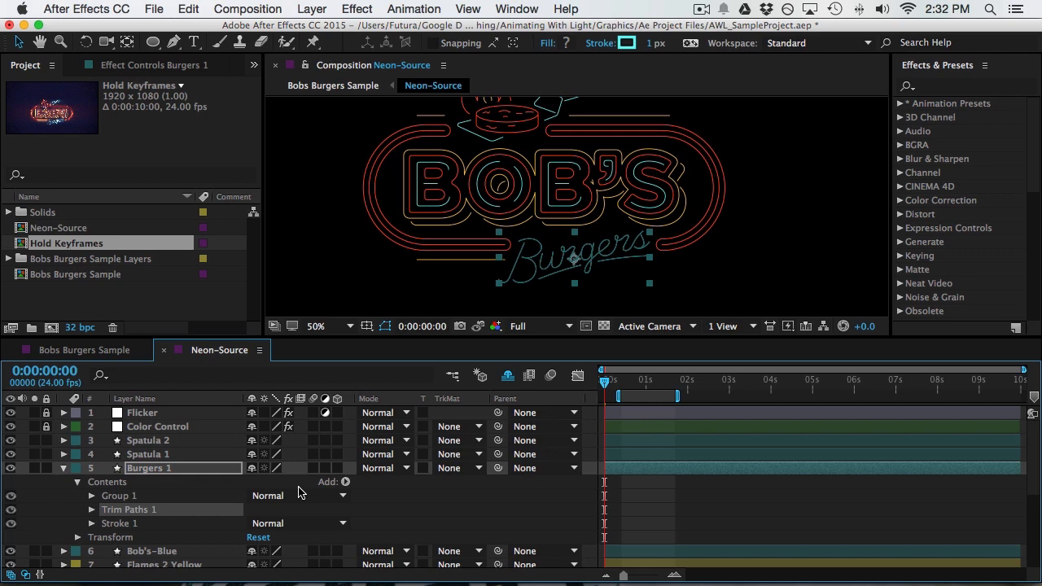
Keyframe the Trim Paths End on Burgers 1 from 0% at the first frame to 100% ten frames in
scroll(617, 279, up, 1)
drag(609, 270, 586, 191)
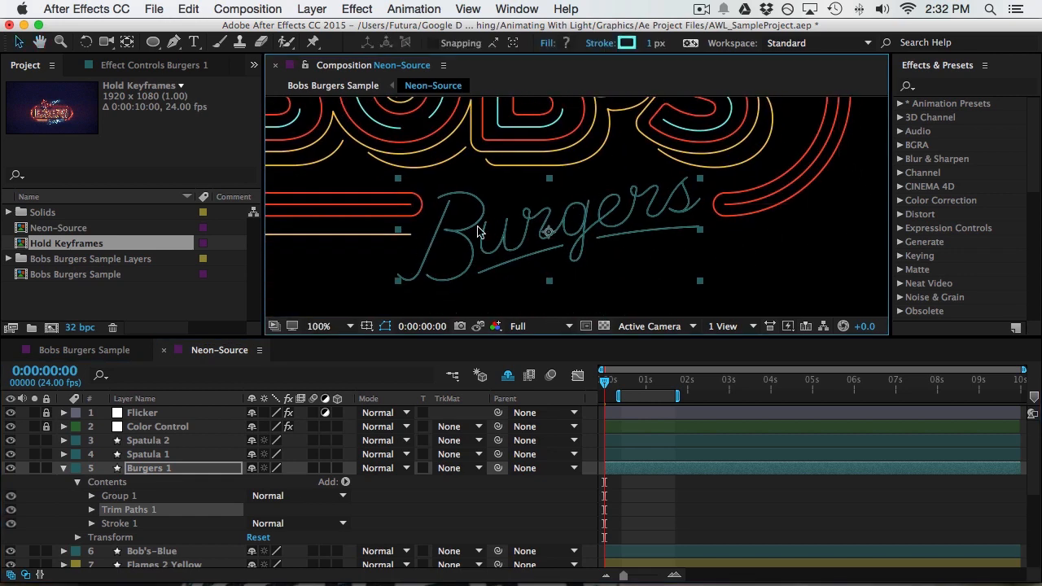
click(92, 510)
click(118, 533)
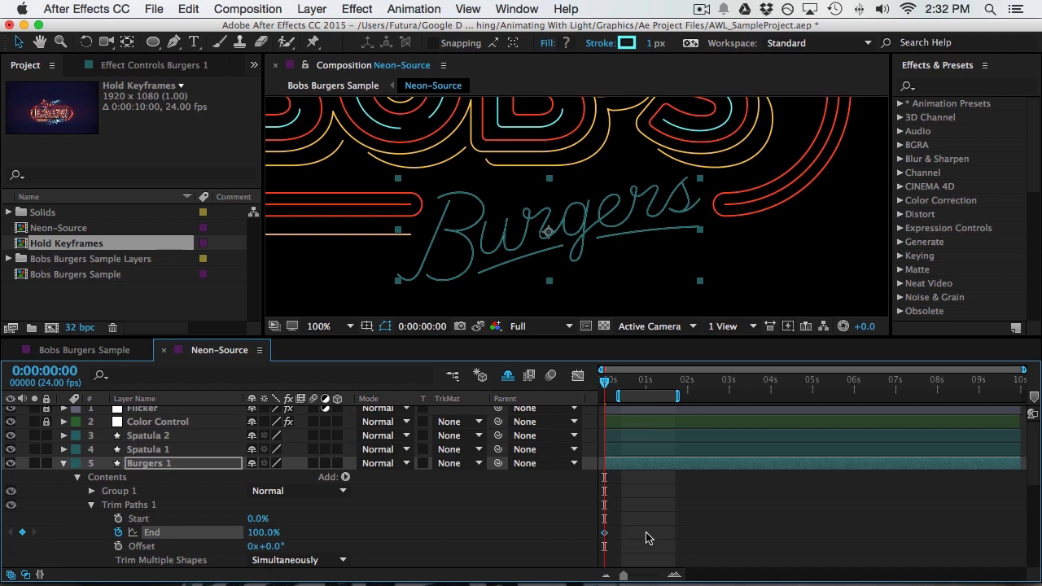
key(alt+shift+Right)
drag(259, 533, 120, 533)
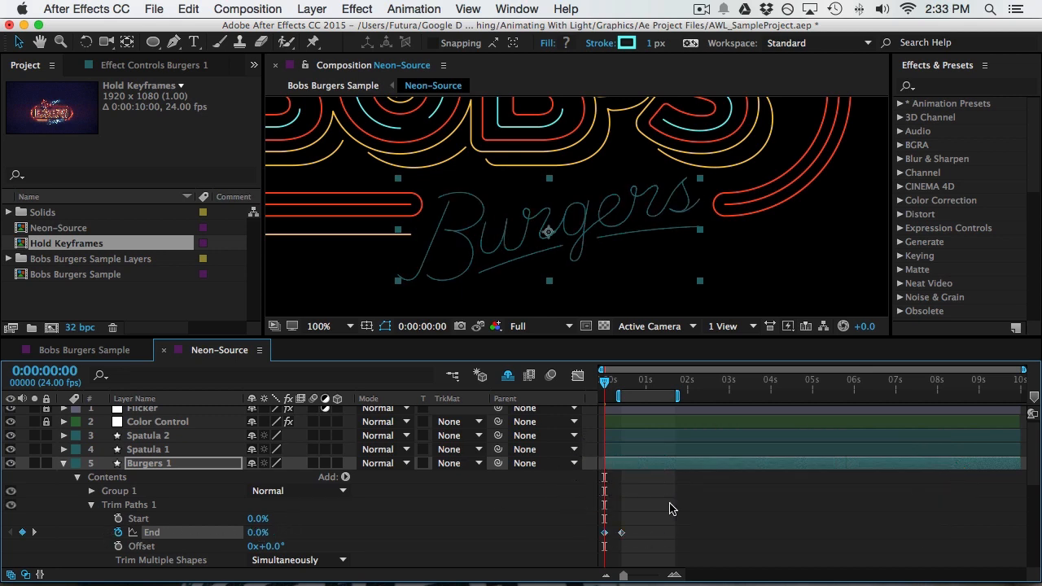
Preview the trim, delay its 100% End keyframe by 20 frames, and make the work area run from the start to 0:00:01:15
drag(661, 396, 633, 398)
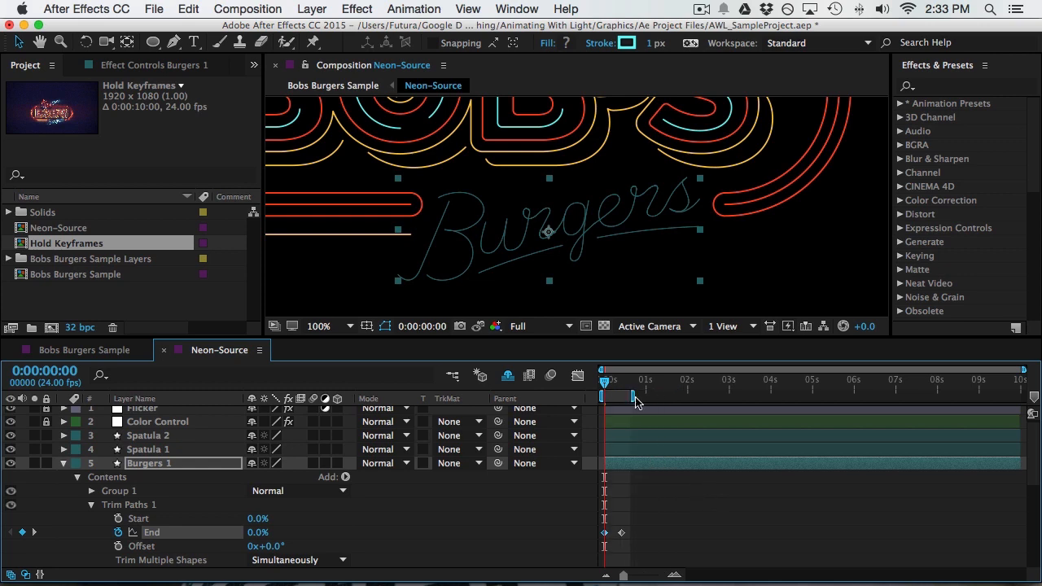
key(space)
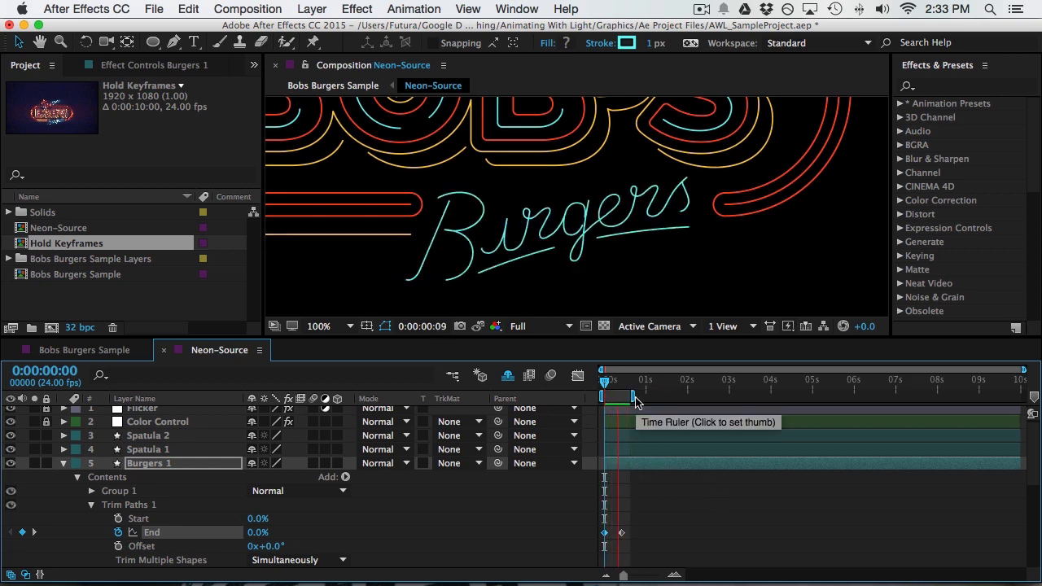
click(621, 534)
key(alt+shift+Right)
key(alt+shift+Right)
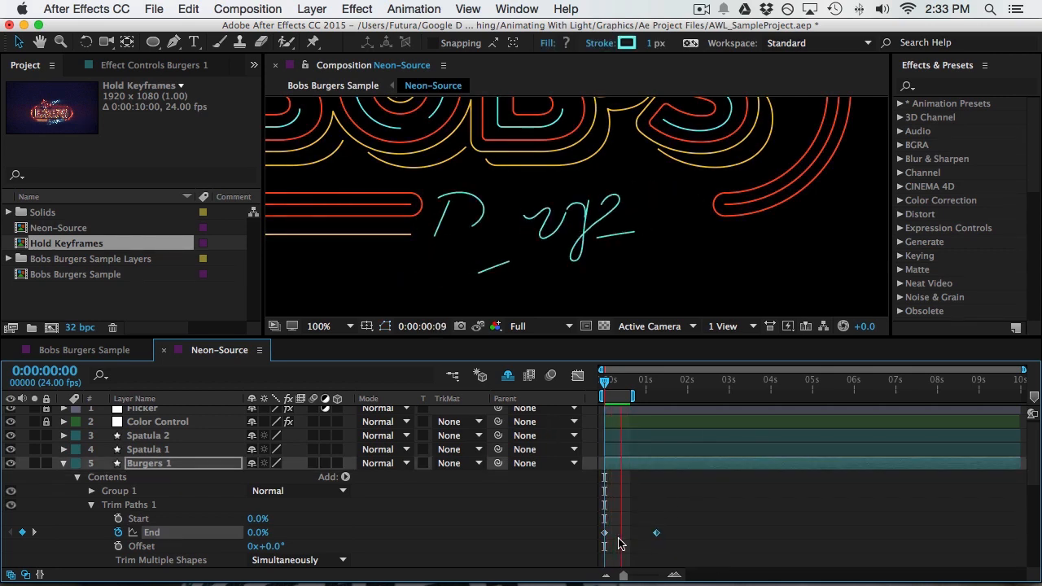
click(671, 383)
key(n)
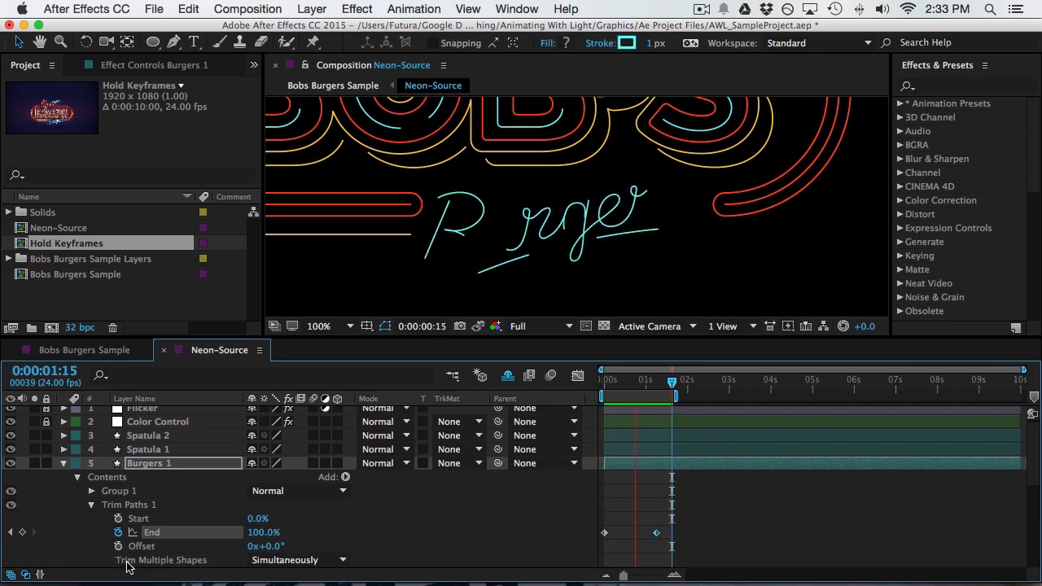
Set Trim Multiple Shapes to trim the paths individually
click(326, 566)
click(306, 568)
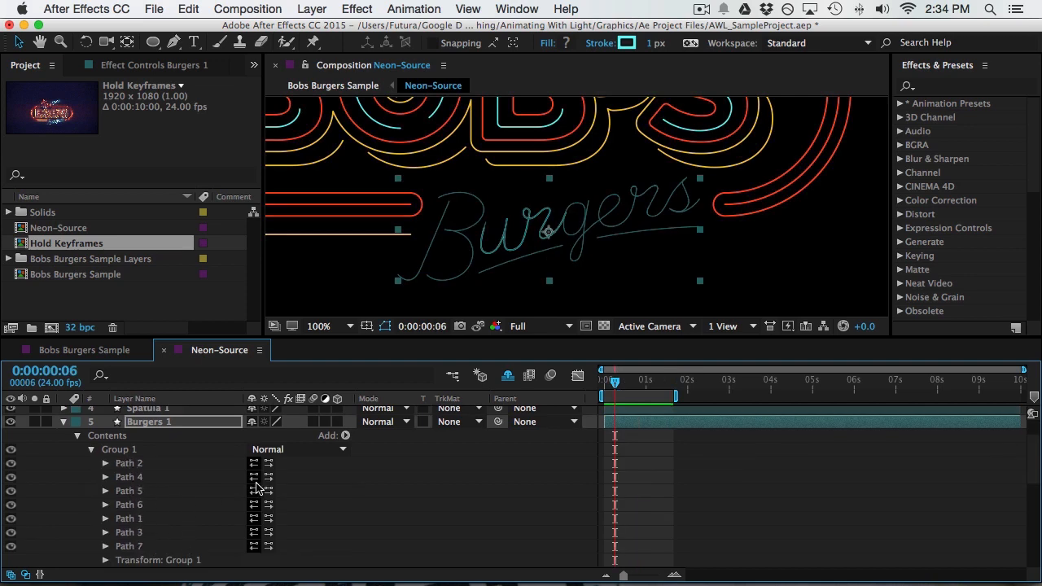
Reverse the direction of Path 2 in Group 1 and scrub to 0:00:00:13 to check how the lettering draws on
key(Page_Up)
key(Page_Up)
key(Page_Up)
click(128, 465)
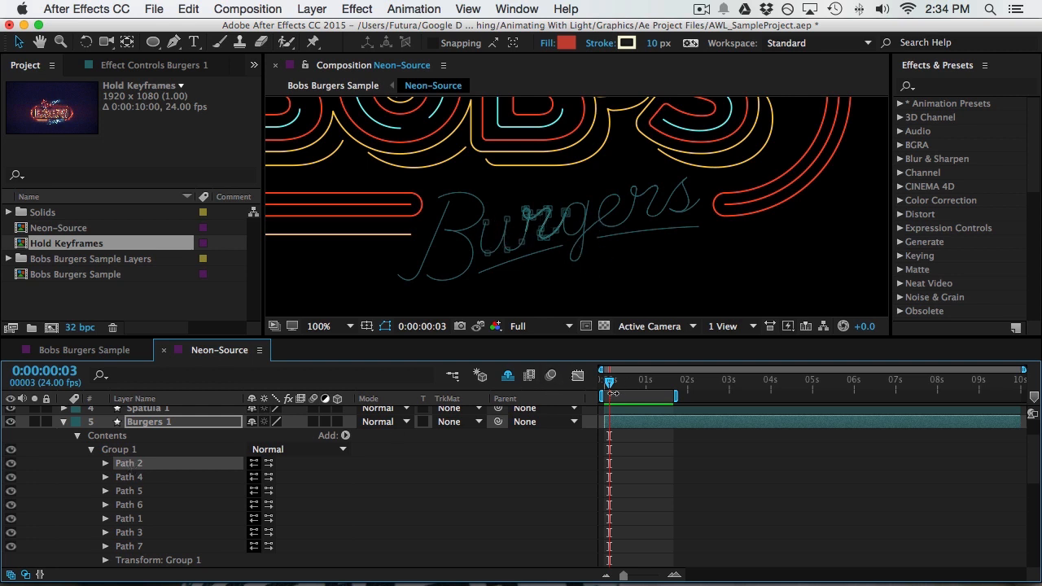
drag(610, 384, 615, 381)
click(385, 327)
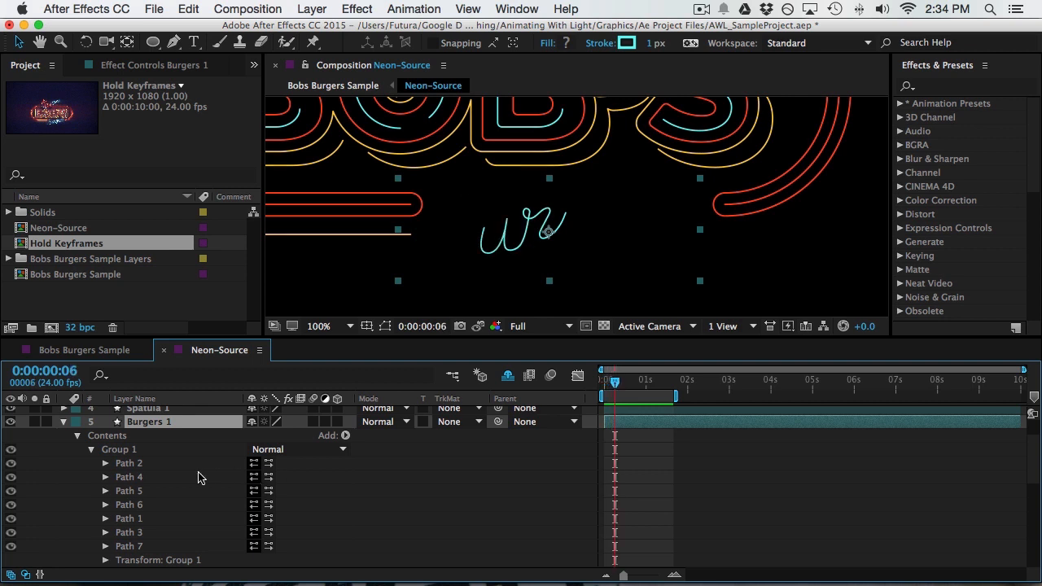
click(268, 466)
mouse_move(619, 384)
mouse_down()
mouse_move(604, 384)
mouse_move(623, 386)
mouse_up()
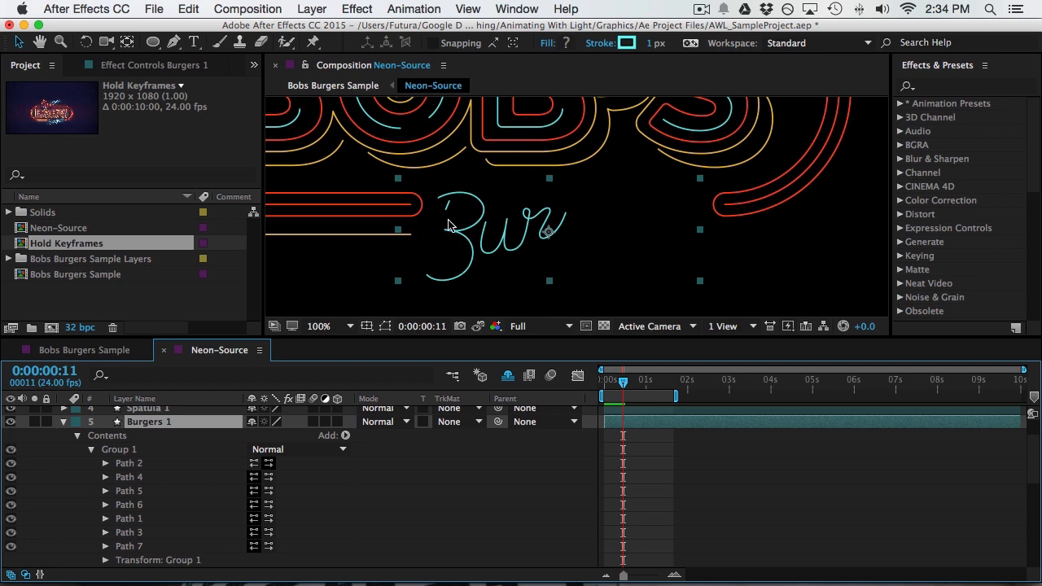
drag(626, 385, 627, 386)
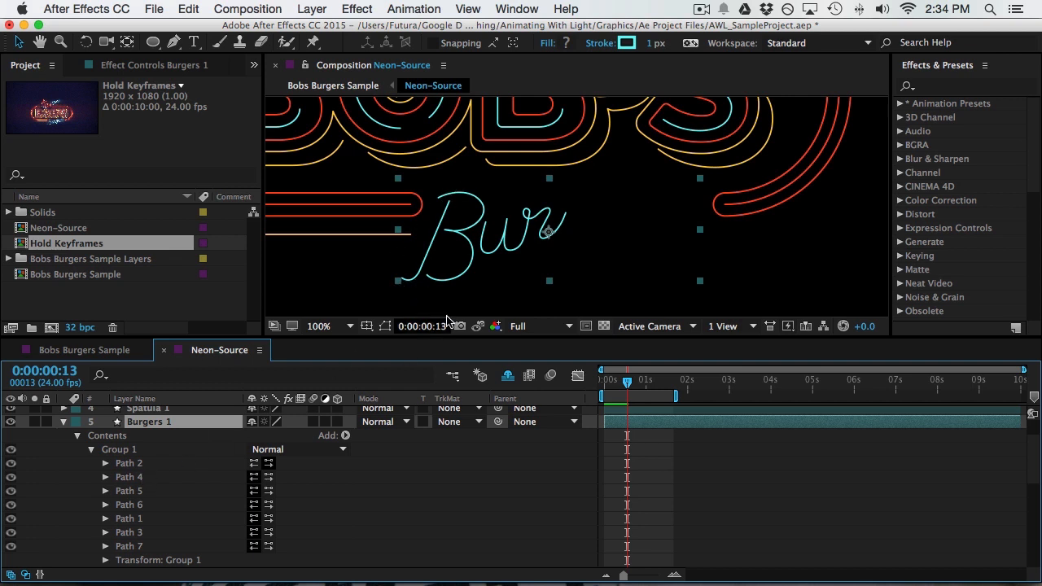
Move Path 4 and Path 5, the strokes of the letter B, above Path 2 in Group 1
click(130, 480)
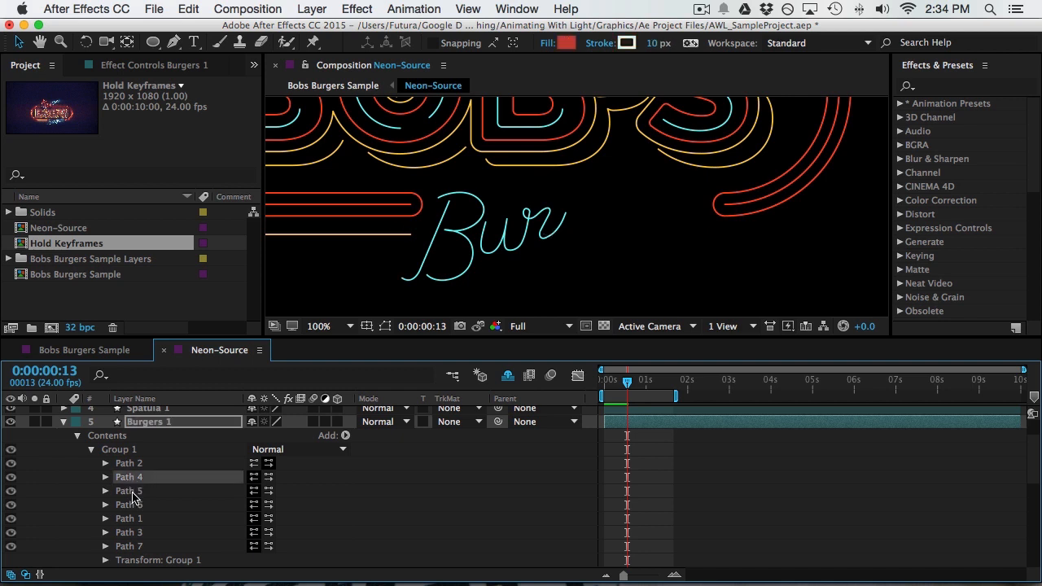
shift+click(132, 492)
click(383, 325)
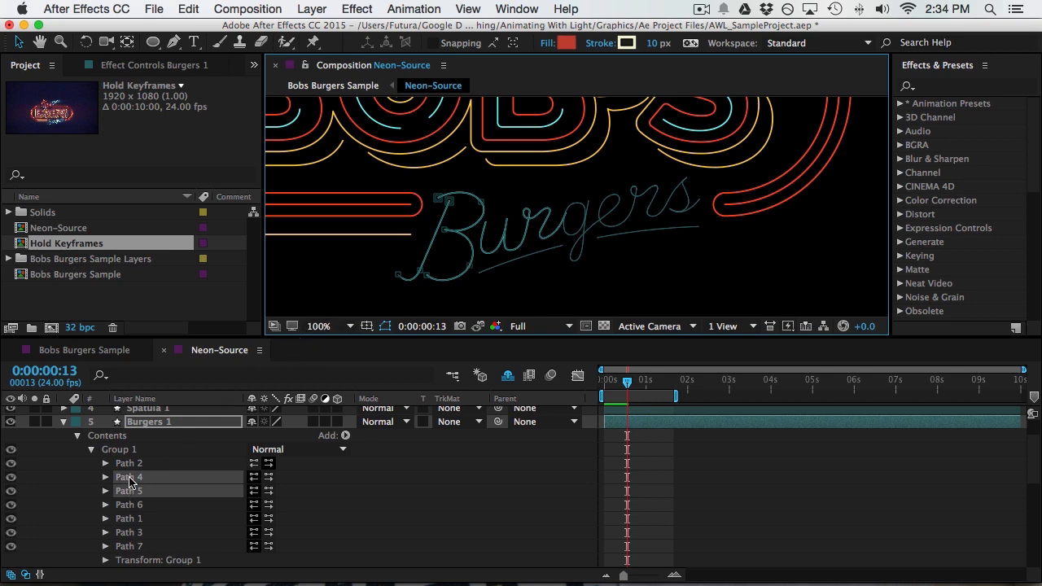
drag(130, 481, 128, 461)
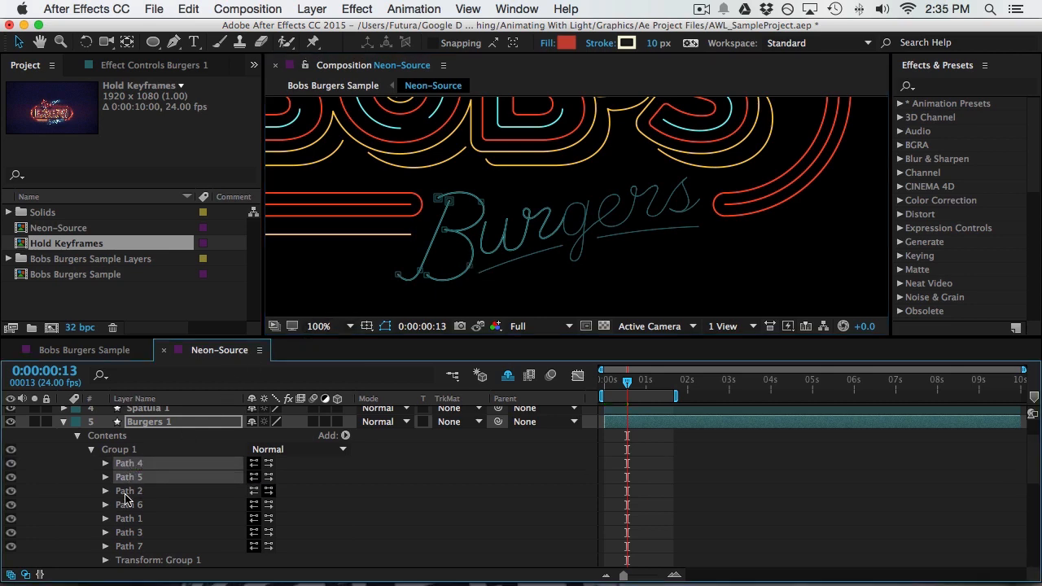
Identify the strokes in Group 1 and move the first underline, Path 6, below Path 3
click(125, 493)
click(128, 465)
click(128, 479)
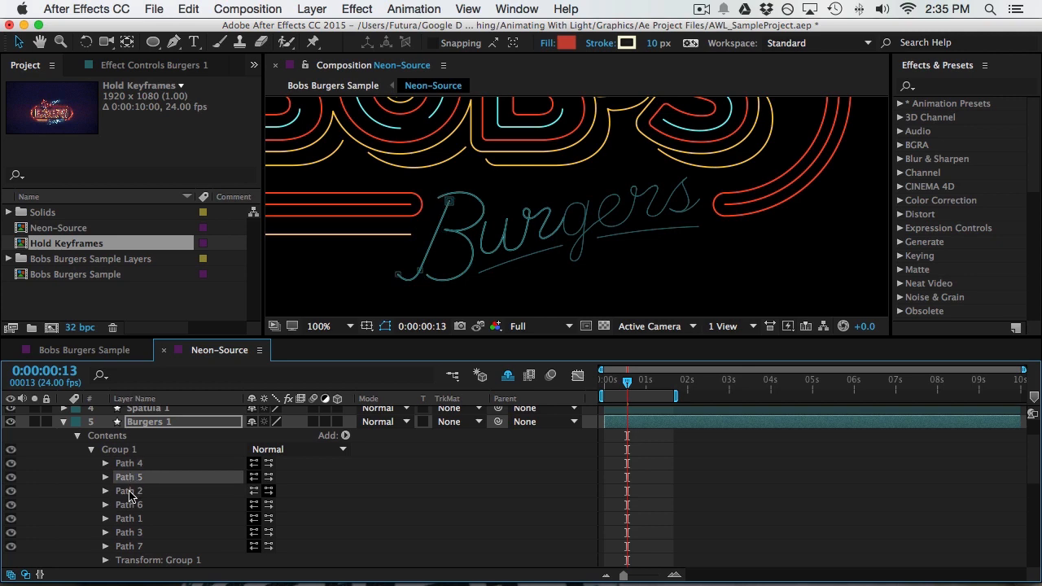
click(129, 492)
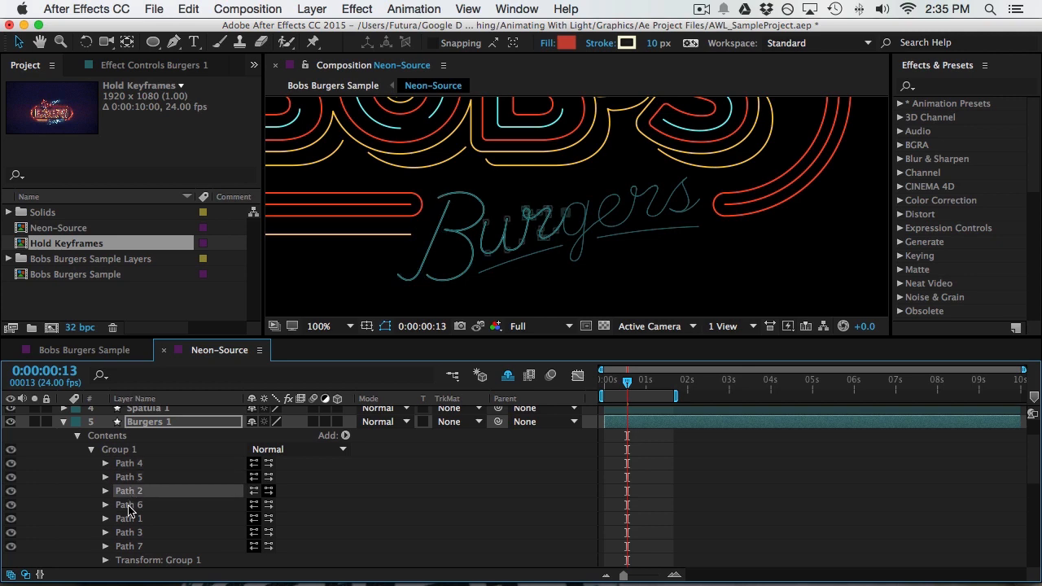
click(129, 506)
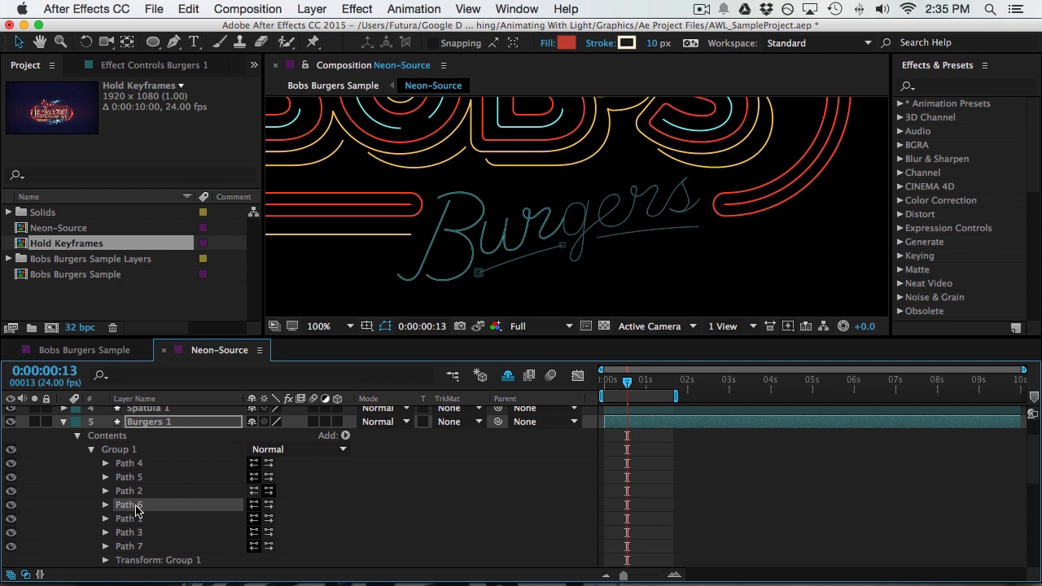
drag(137, 506, 136, 538)
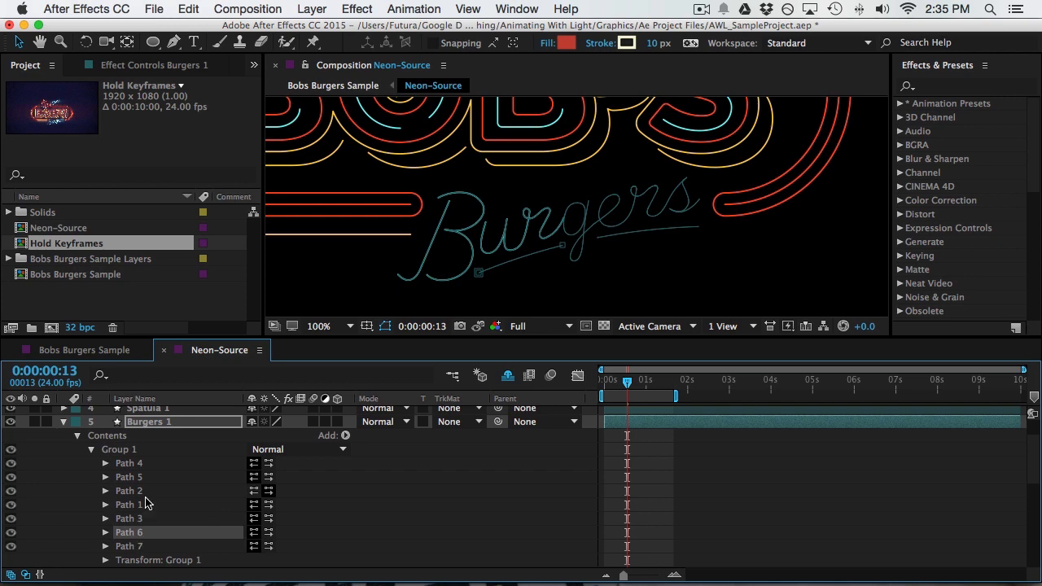
Move Path 3, the loop of the letter g, above Path 1 in Group 1
click(127, 508)
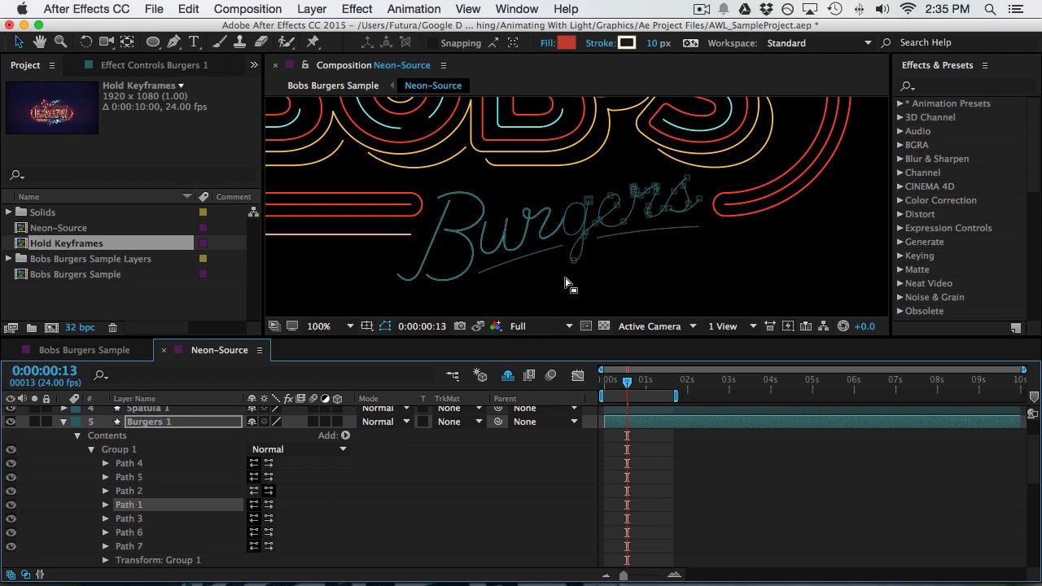
click(136, 522)
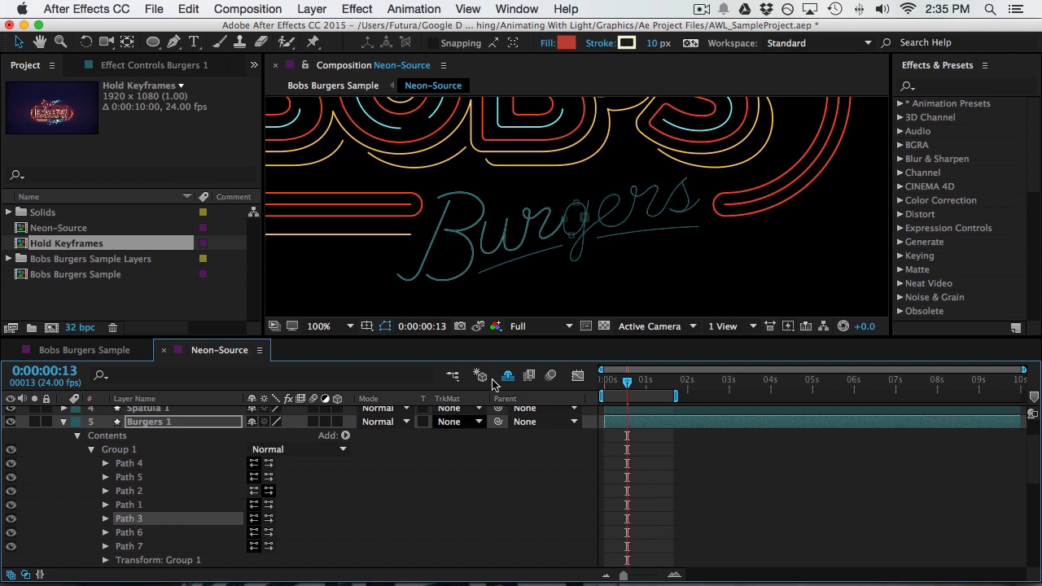
drag(133, 522, 136, 502)
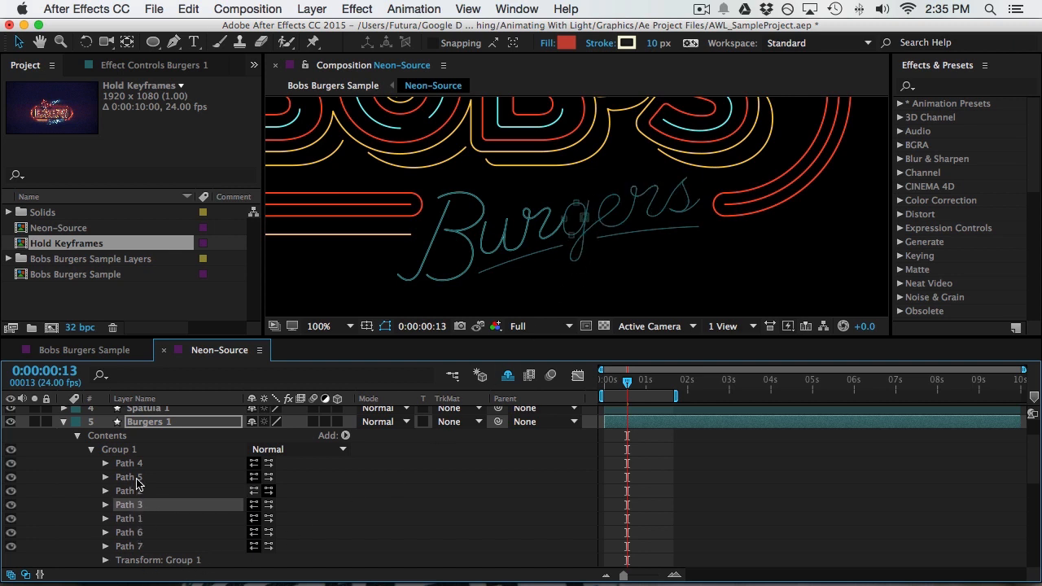
Check the stroke order of Group 1 by highlighting its paths in turn from Path 5 down to Path 7
click(139, 476)
click(131, 492)
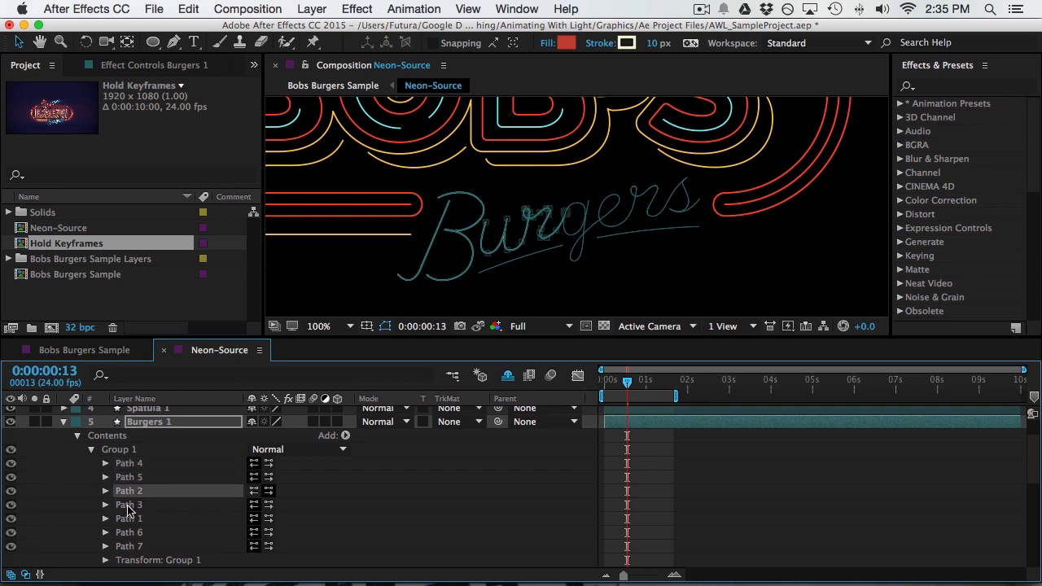
click(129, 506)
click(123, 520)
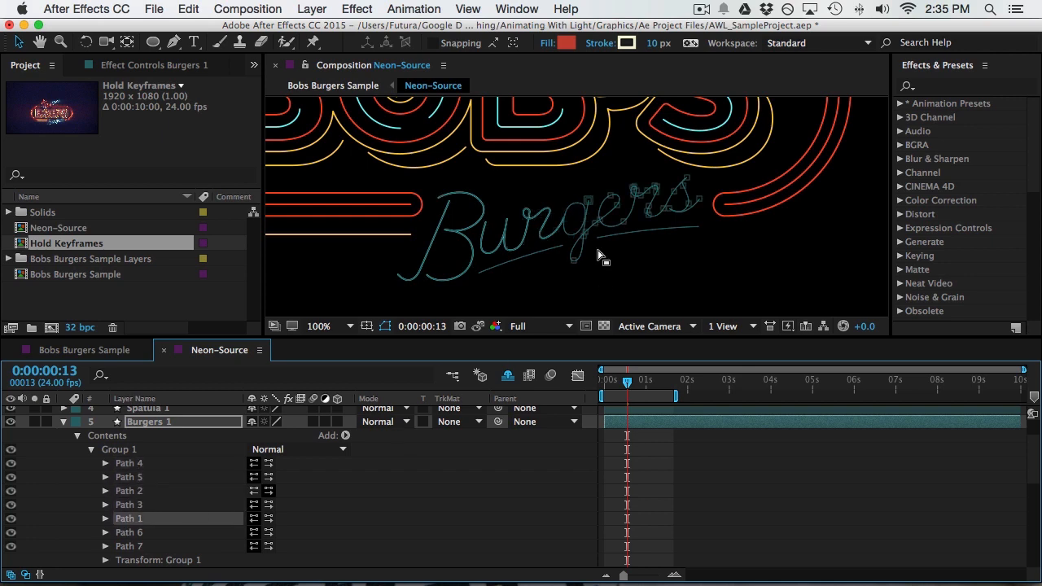
click(140, 534)
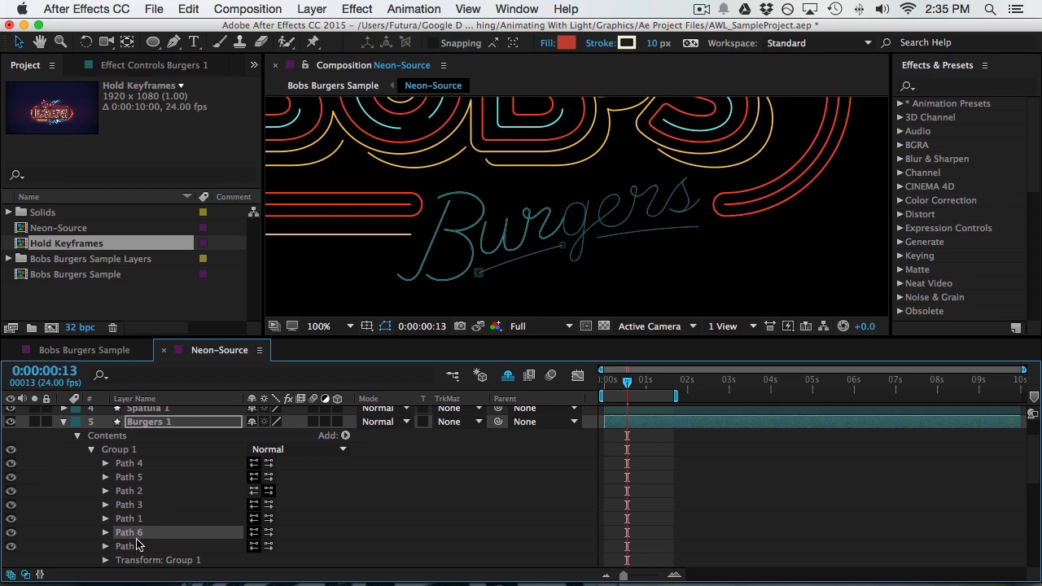
click(134, 548)
click(720, 480)
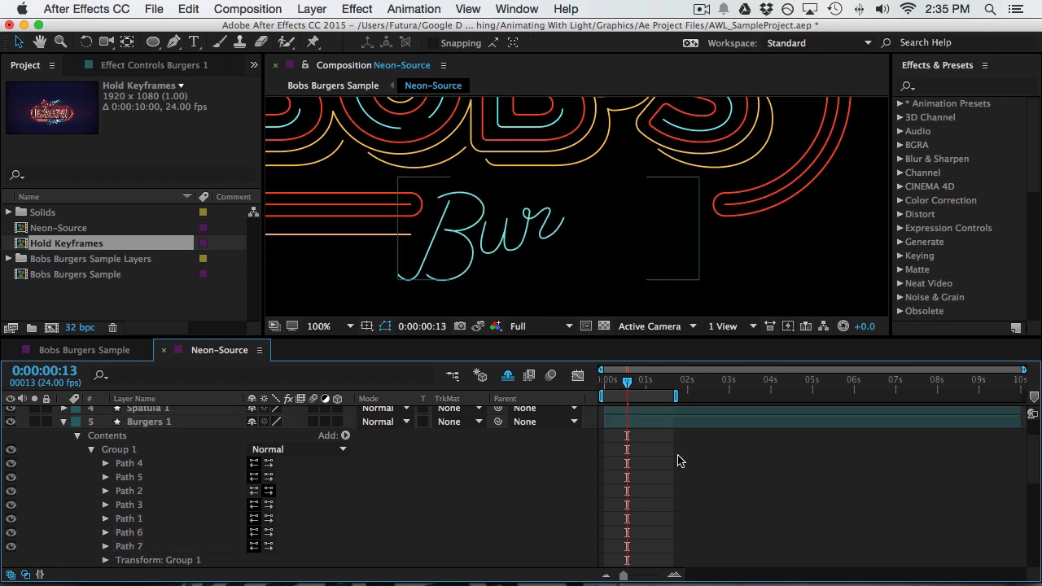
Show only the keyframed properties of the Burgers 1 layer and preview the write-on animation
click(643, 423)
key(u)
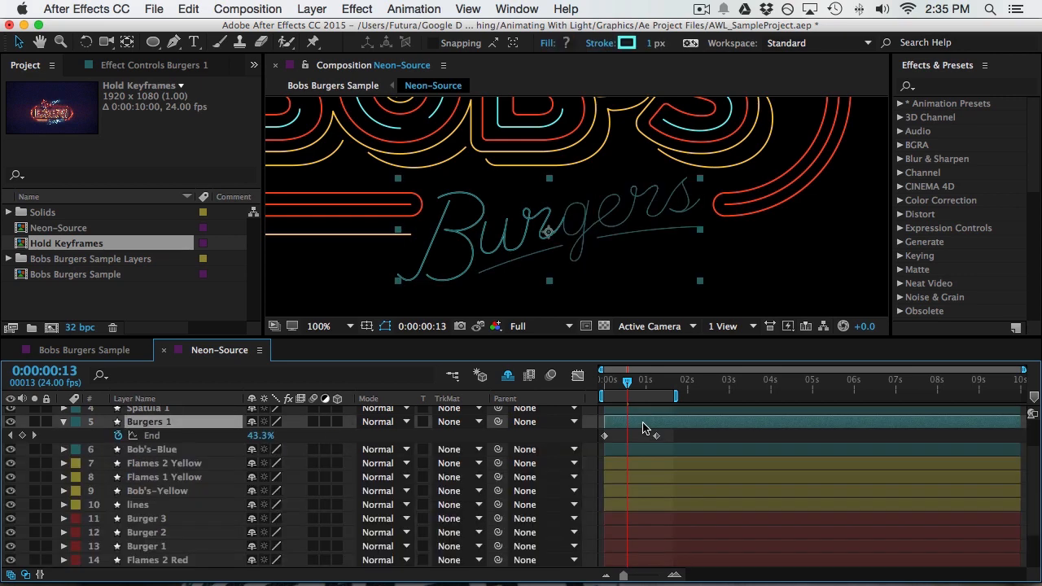
key(space)
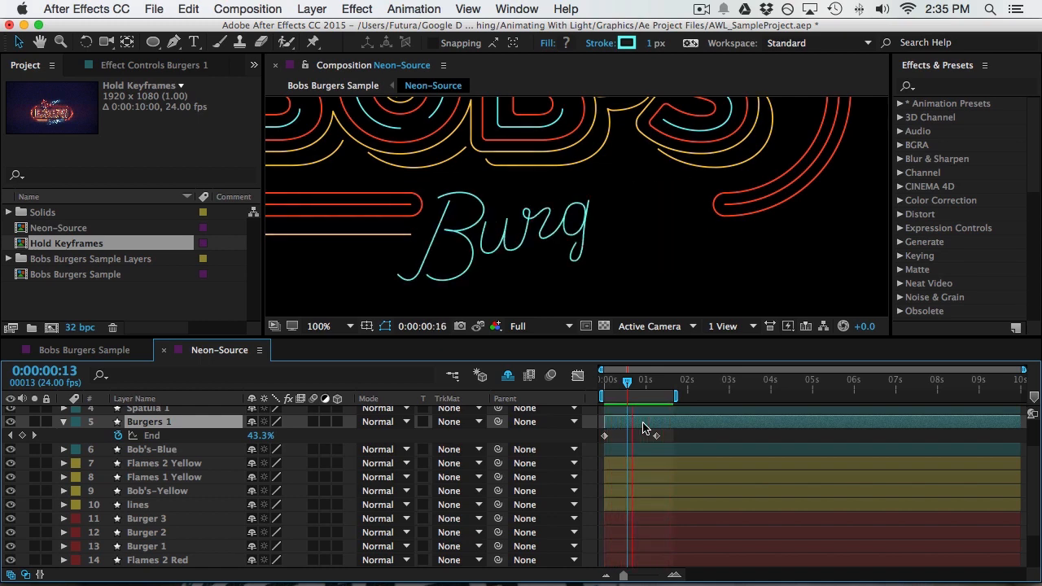
Select both End keyframes of the Burgers 1 layer and display their value graph in the Graph Editor
click(588, 422)
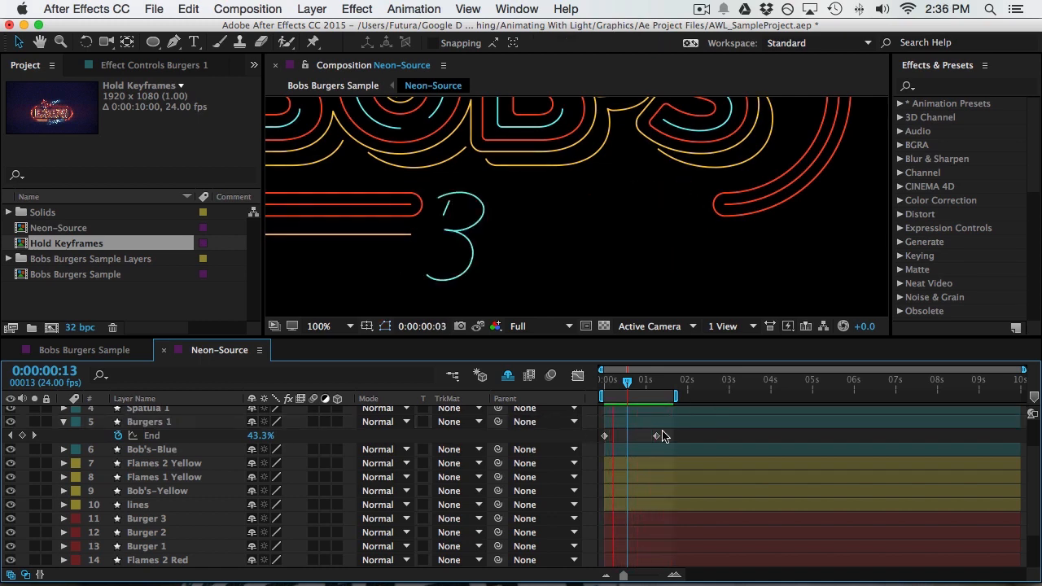
drag(687, 433, 601, 448)
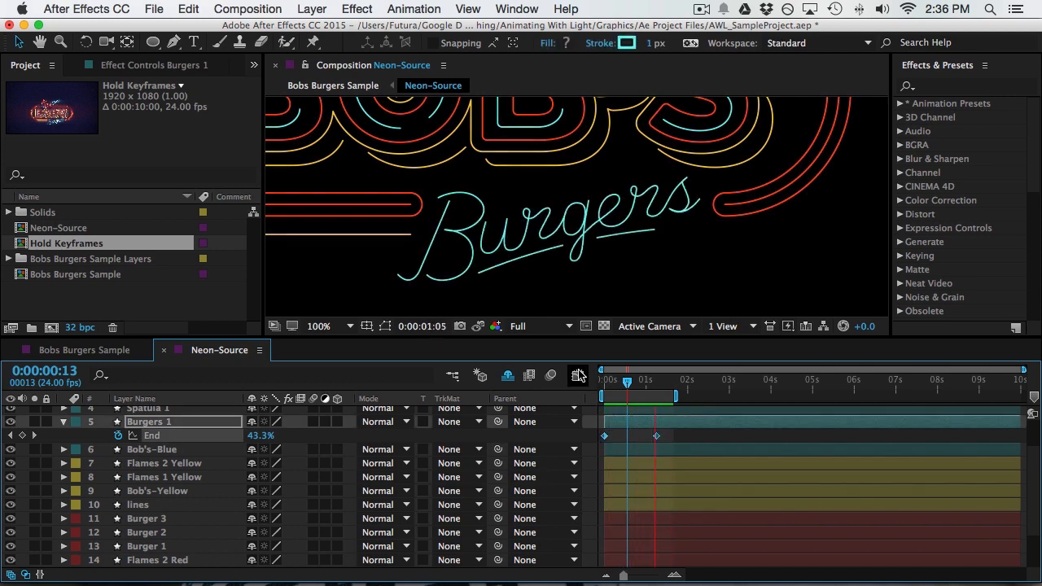
click(578, 376)
right_click(641, 400)
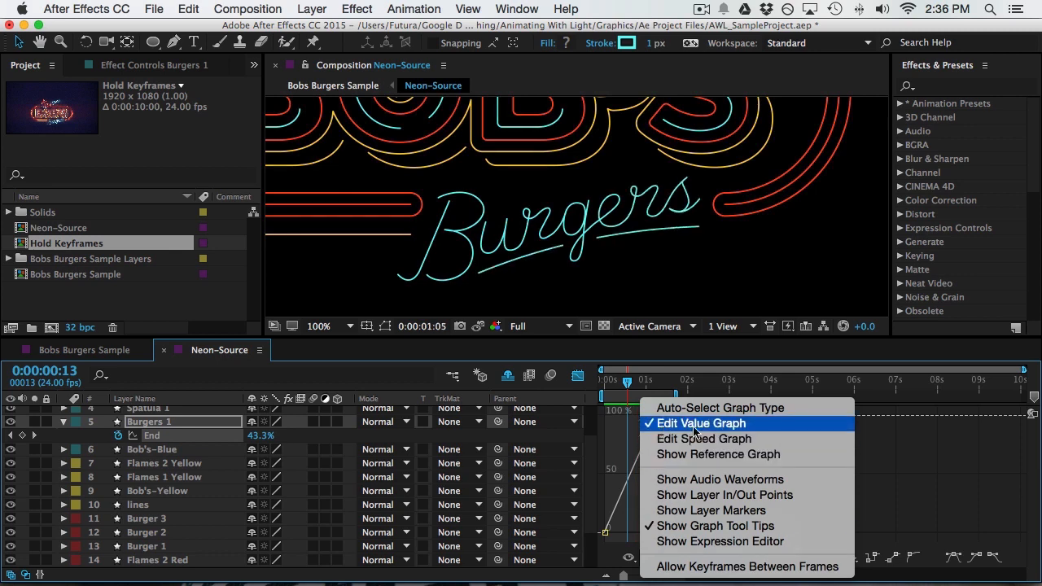
click(682, 425)
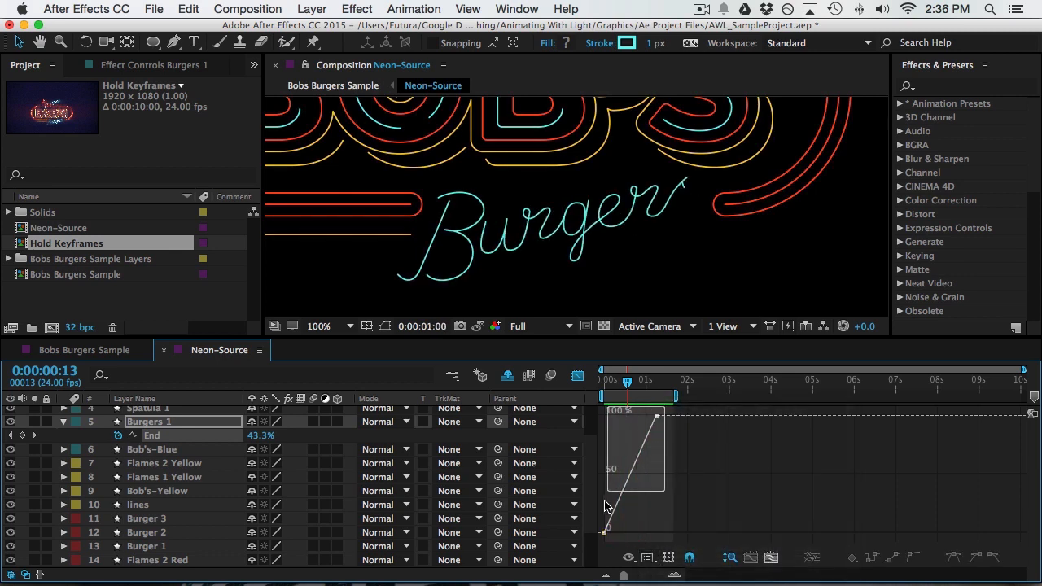
Apply Easy Ease to both End keyframes and lengthen their handles into a steeper S-curve, closing the Graph Editor when done
drag(595, 538, 595, 538)
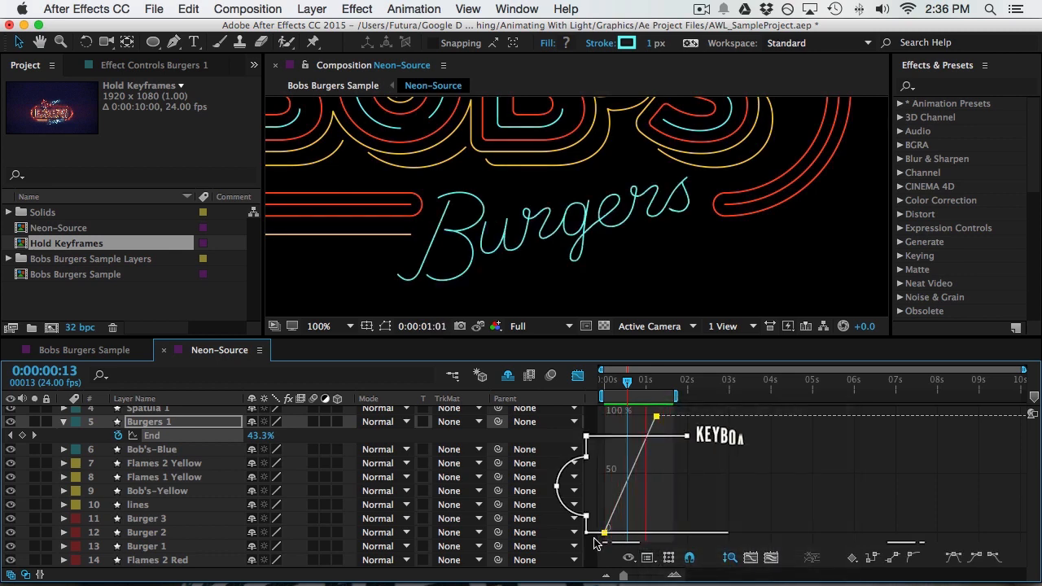
key(F9)
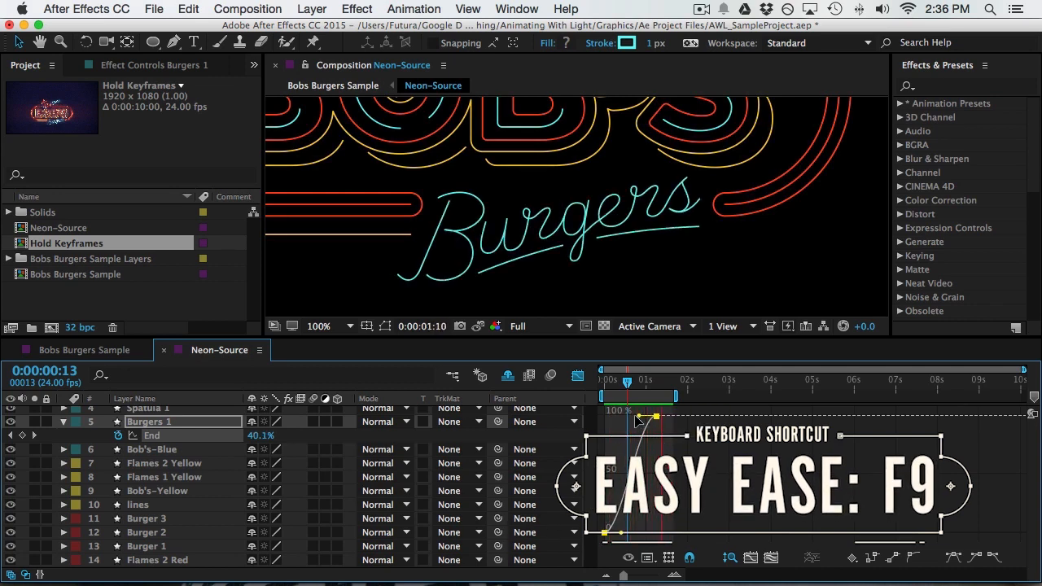
drag(638, 416, 626, 416)
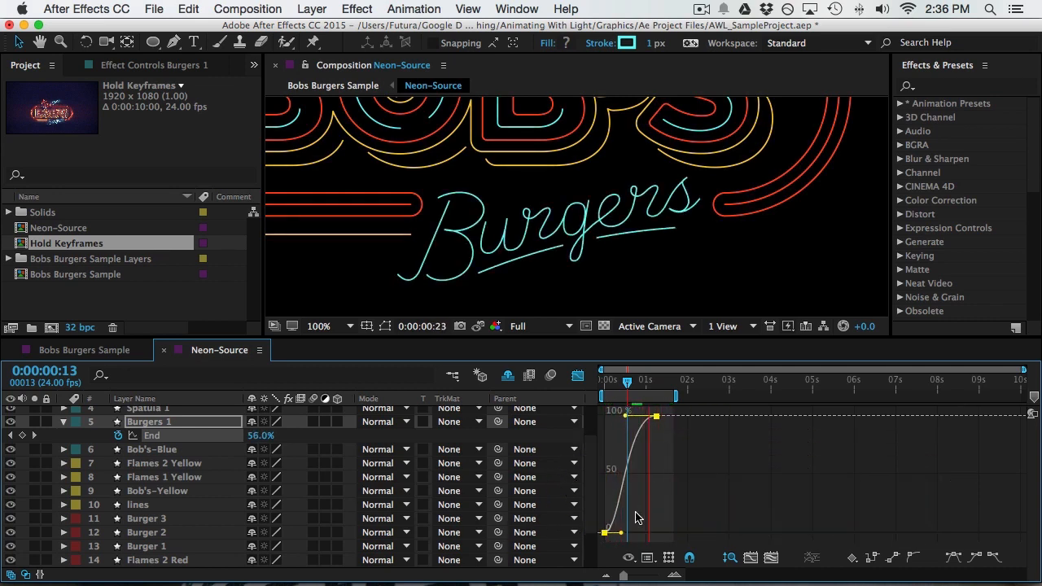
drag(624, 534, 635, 533)
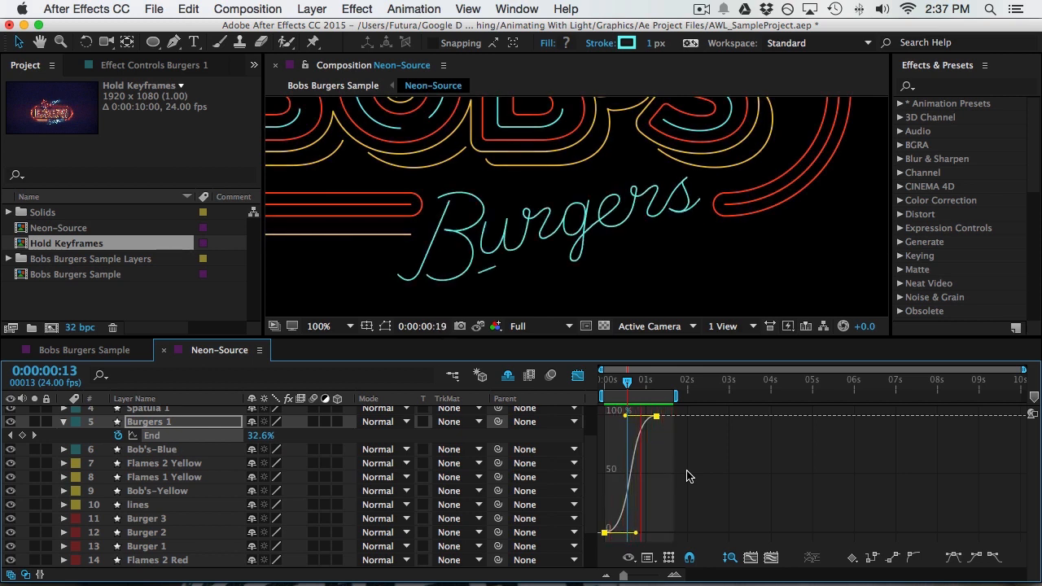
click(579, 378)
Make all the selected neon shape layers 3D and enable motion blur on each of them
click(560, 235)
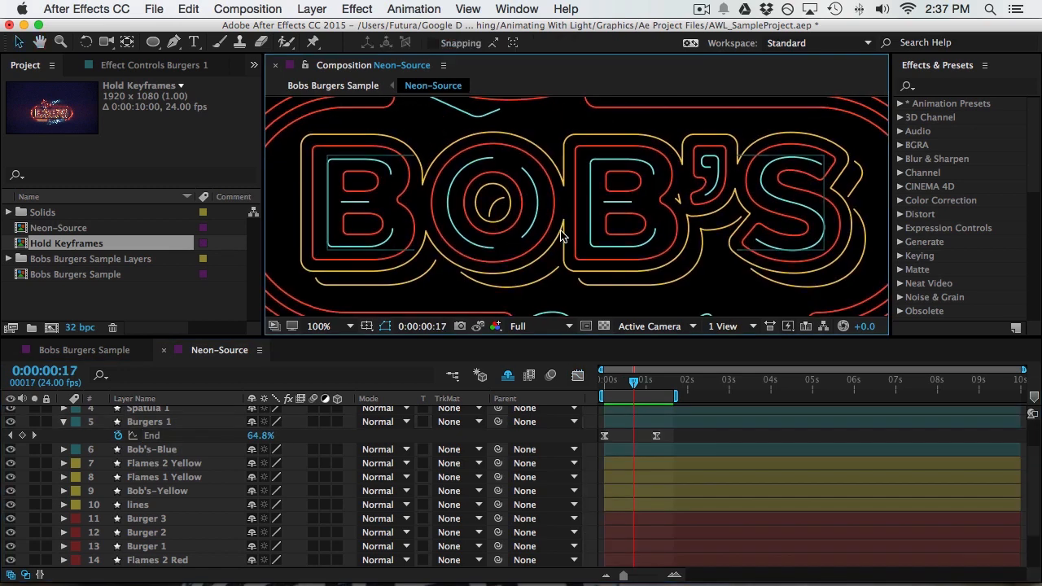
scroll(560, 235, down, 2)
key(super+s)
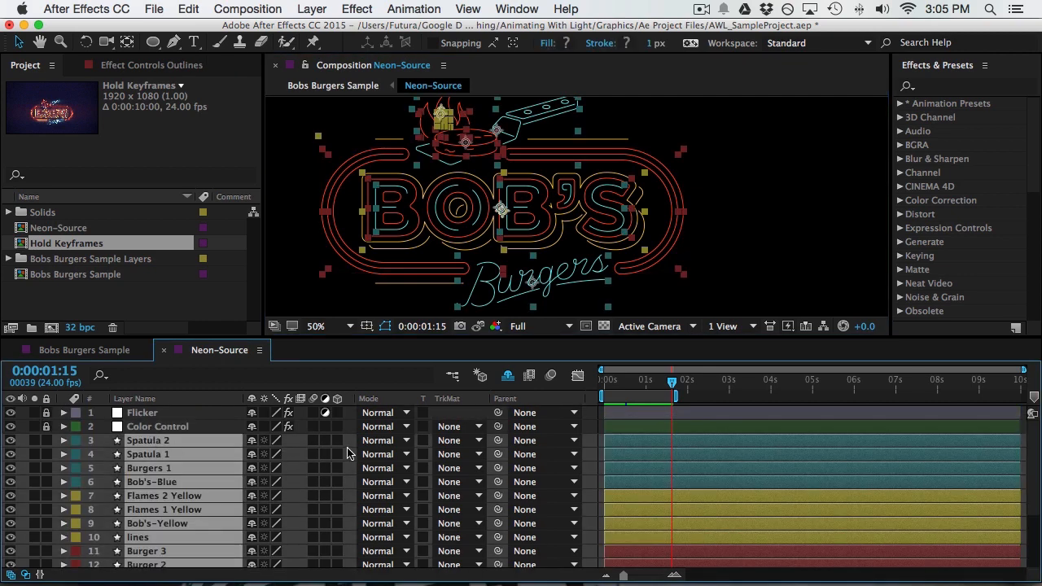
click(337, 454)
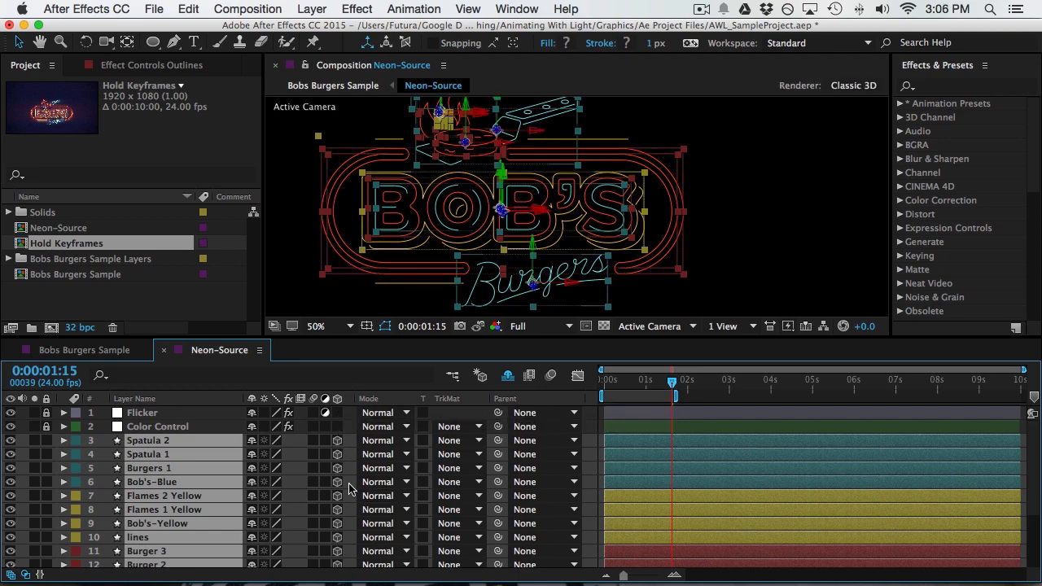
click(314, 442)
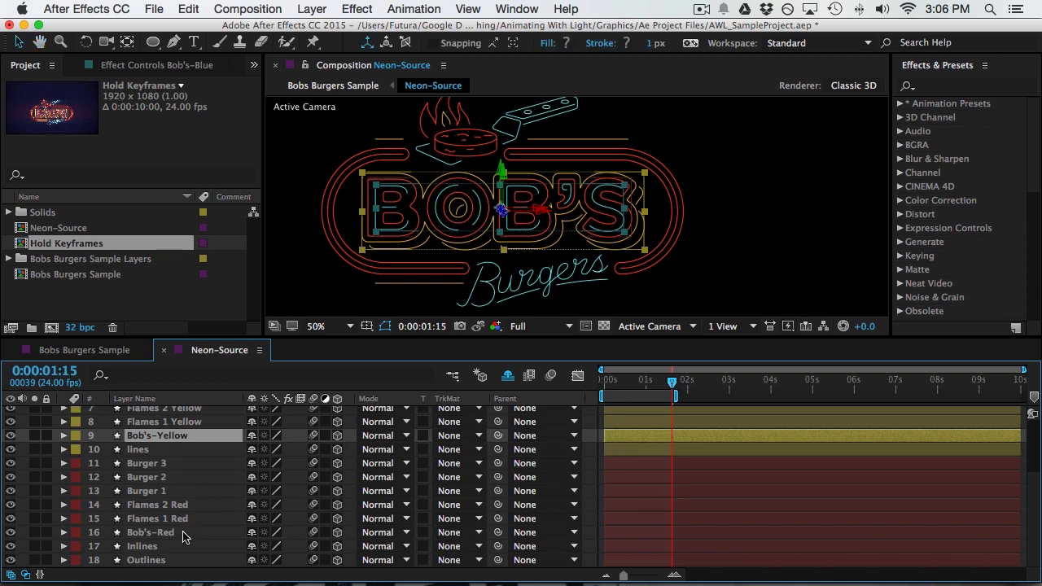
Solo the Bob's-Blue, Bob's-Yellow and Bob's-Red layers and add a Position keyframe to each at 0:00:01:15
super+click(173, 533)
click(34, 533)
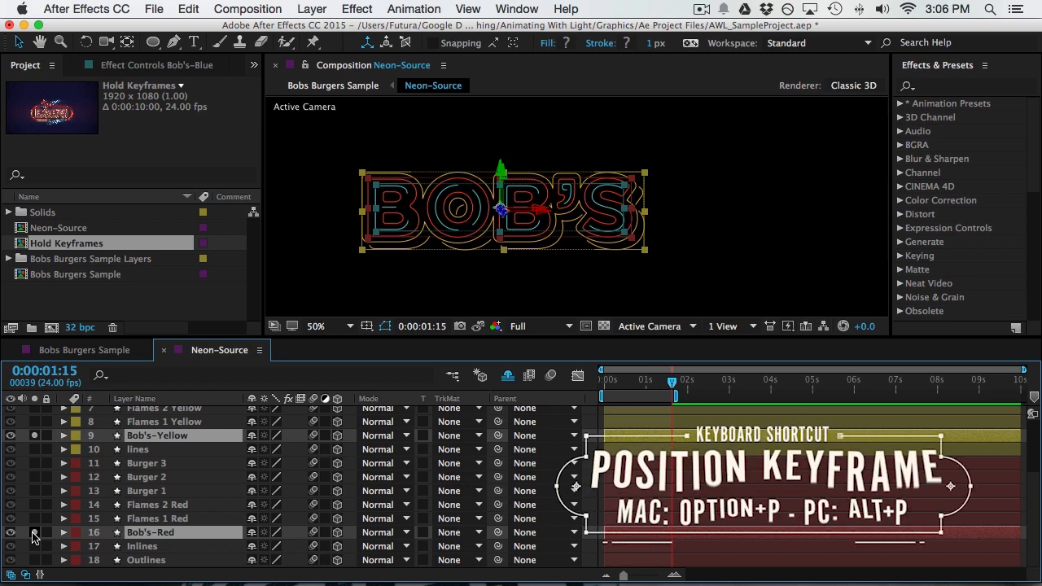
key(alt+p)
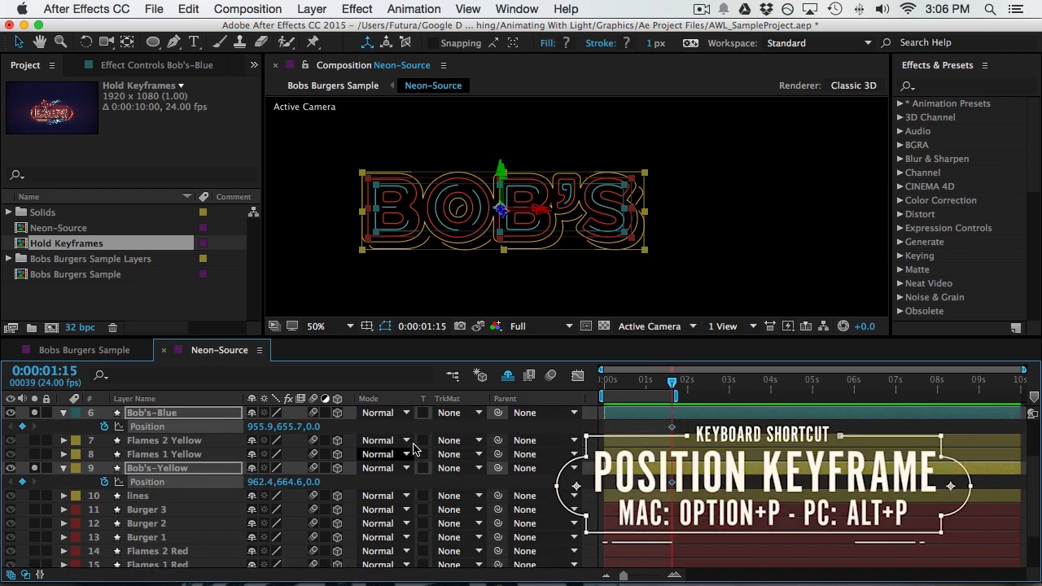
scroll(666, 423, down, 3)
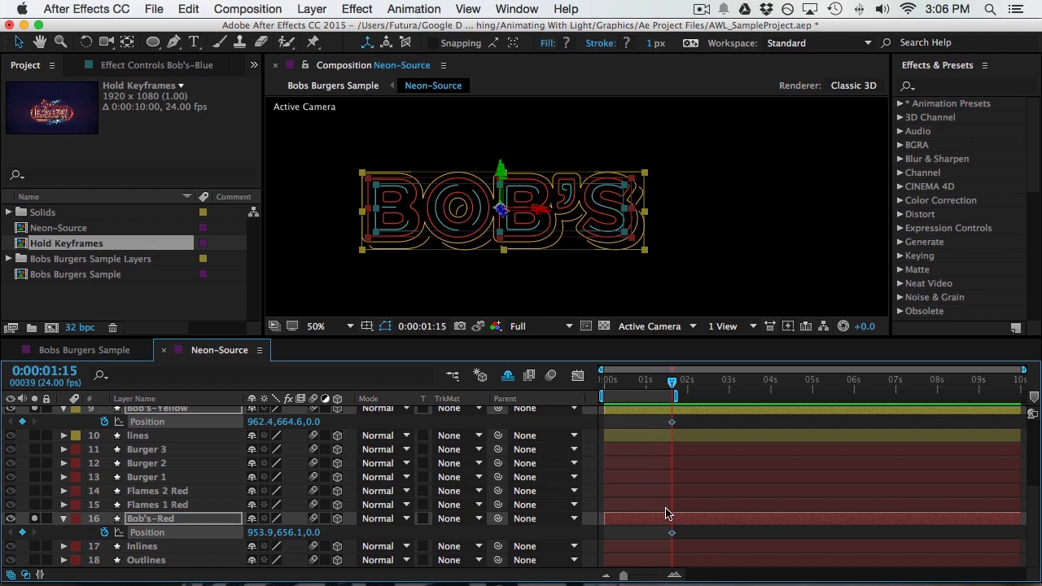
Set the Z position of the three Bob's layers to -2533 at 0:00:00:00 so they start behind the camera
key(Home)
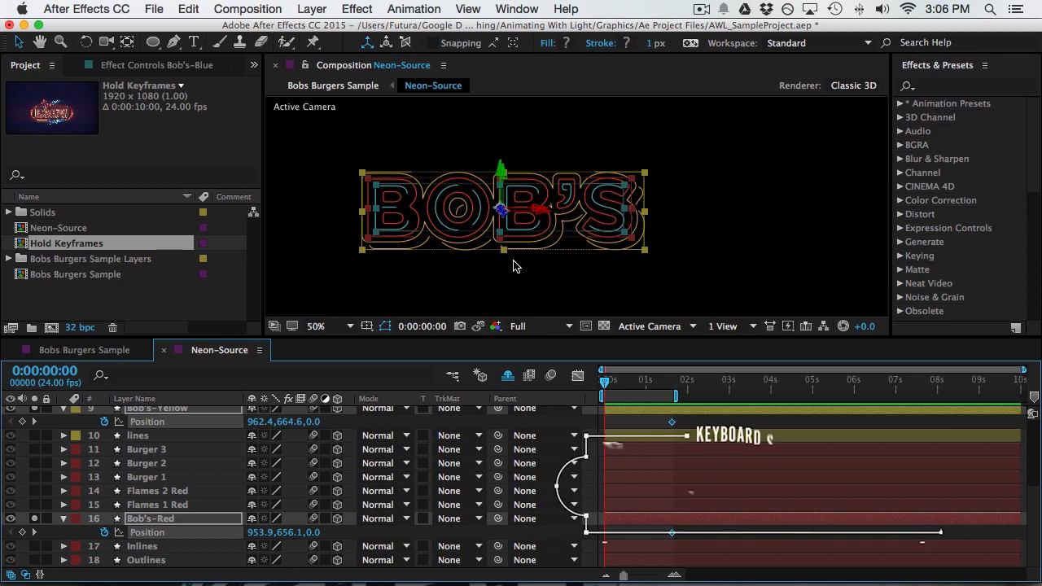
key(comma)
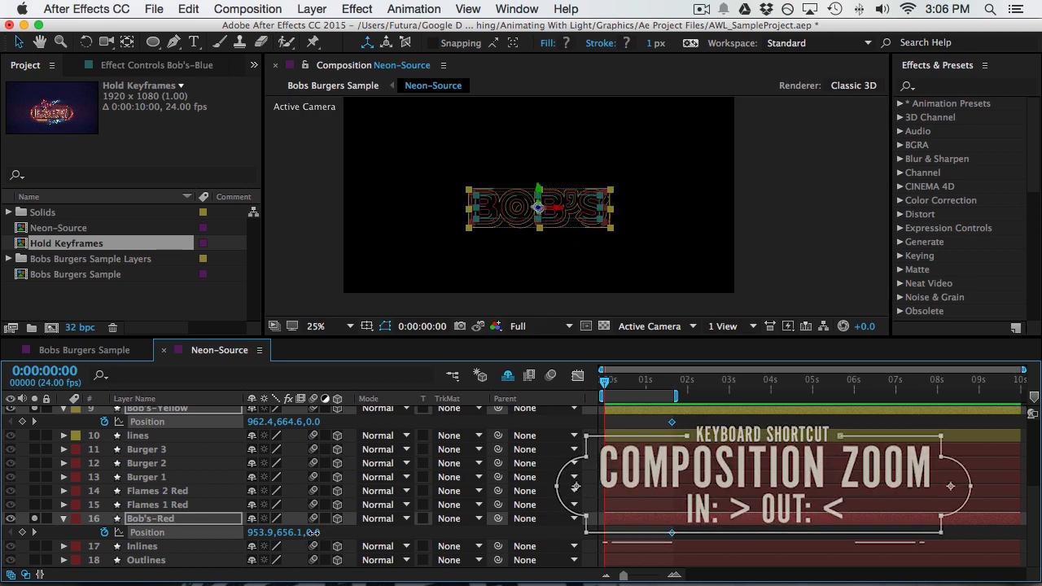
drag(313, 533, 103, 537)
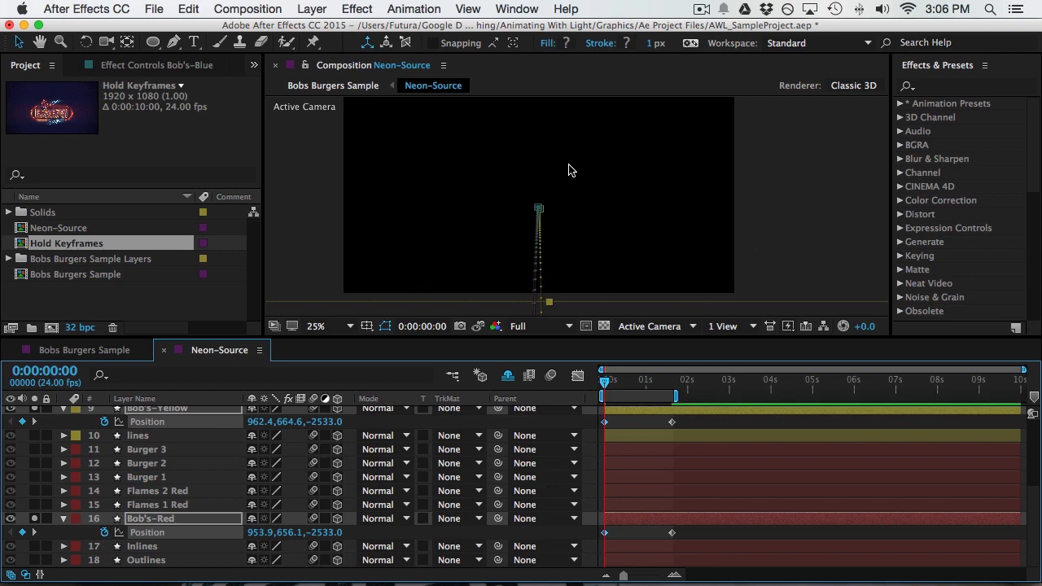
Ease the final Position keyframes of the three Bob's layers to zero speed with a long incoming handle, and preview the fly-in
drag(662, 424, 680, 569)
scroll(694, 424, up, 1)
scroll(692, 424, up, 3)
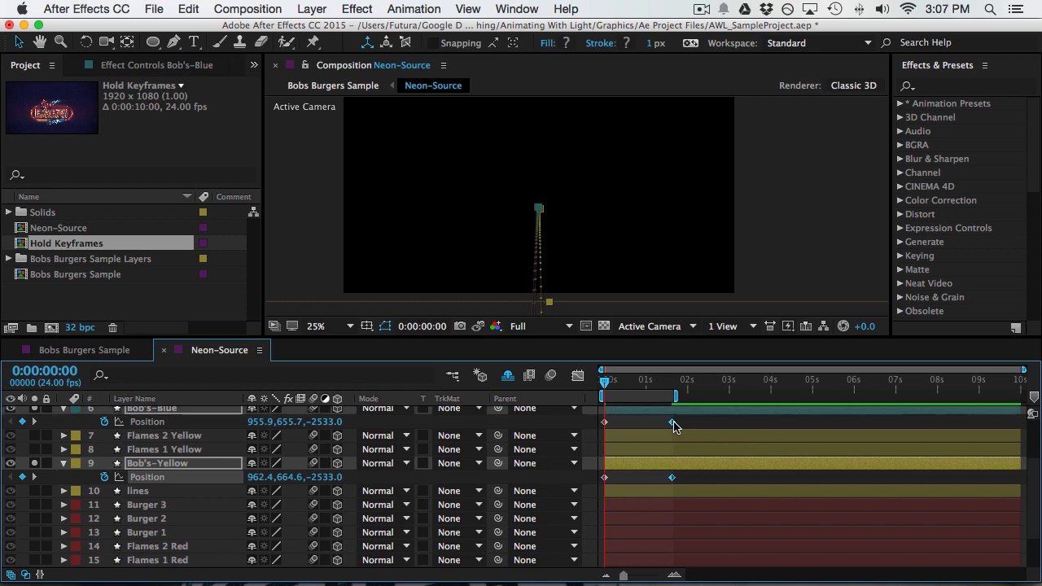
click(577, 376)
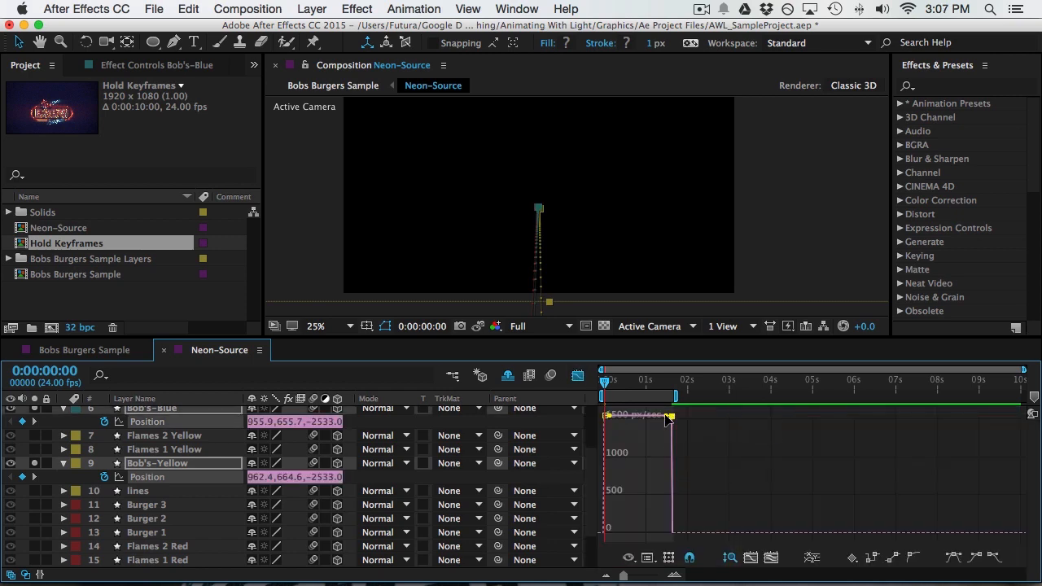
drag(668, 417, 610, 528)
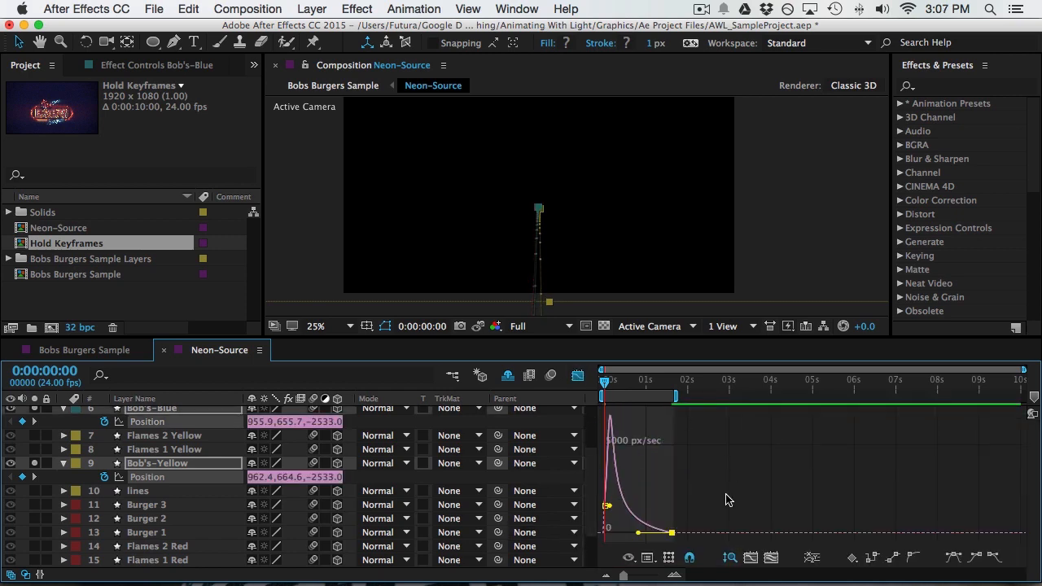
click(585, 379)
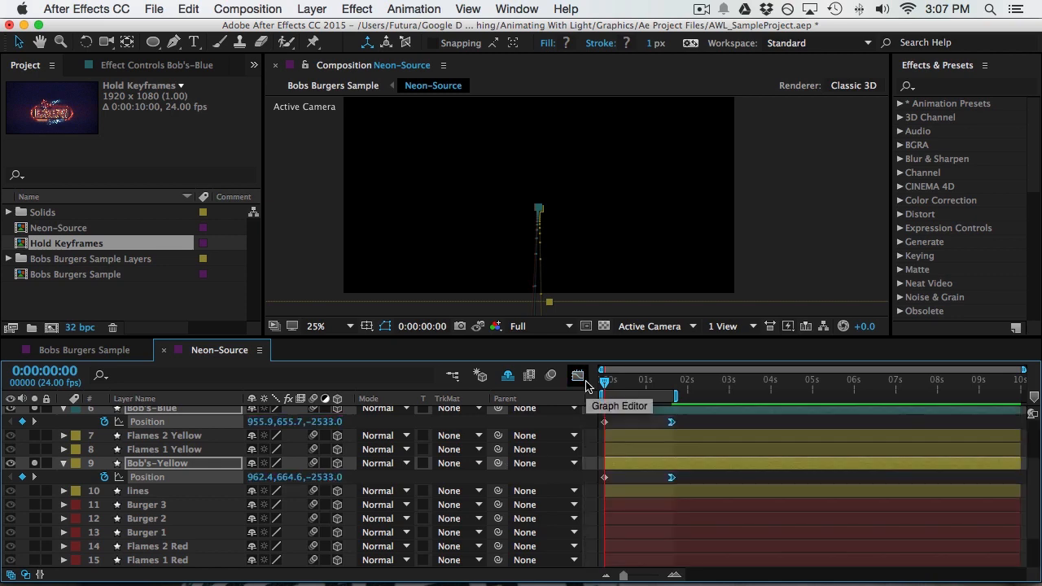
key(space)
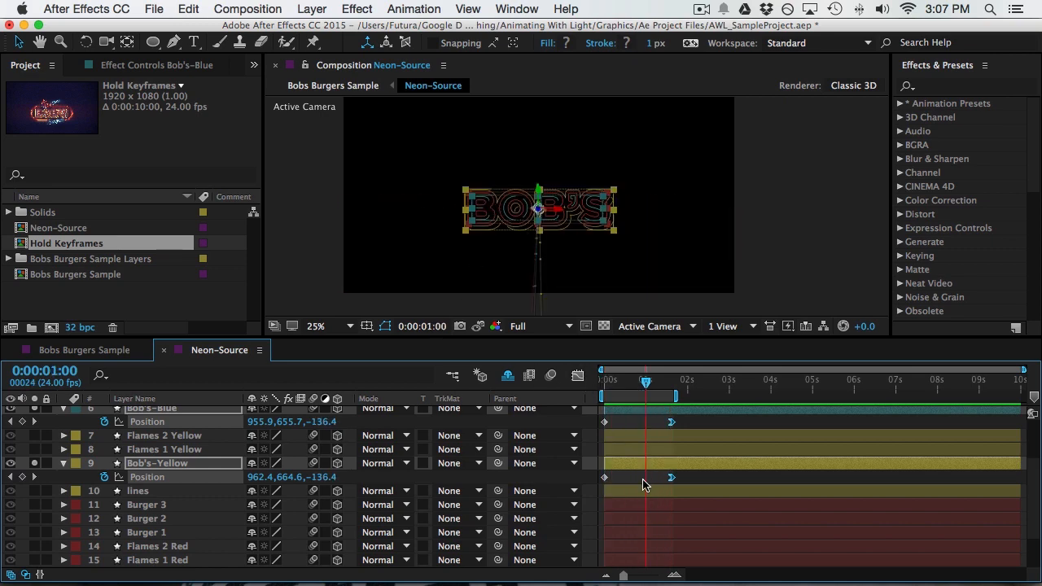
key(space)
Stagger the fly-in by starting the Bob's-Red layer about 0.3 seconds in and the Bob's-Yellow layer about 0.6 seconds in
drag(639, 427, 660, 450)
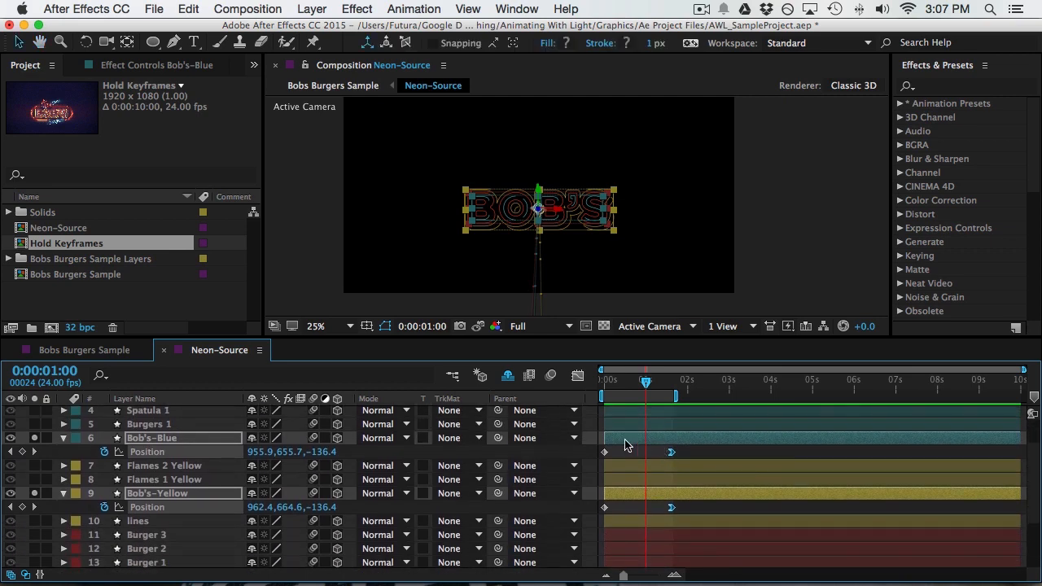
super+click(618, 444)
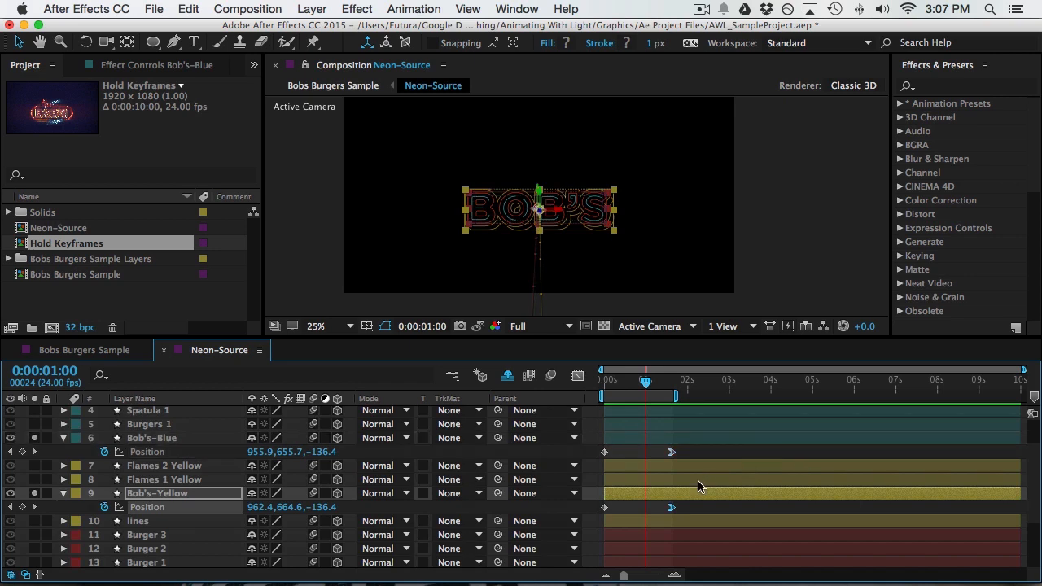
drag(622, 498, 638, 500)
scroll(661, 514, down, 3)
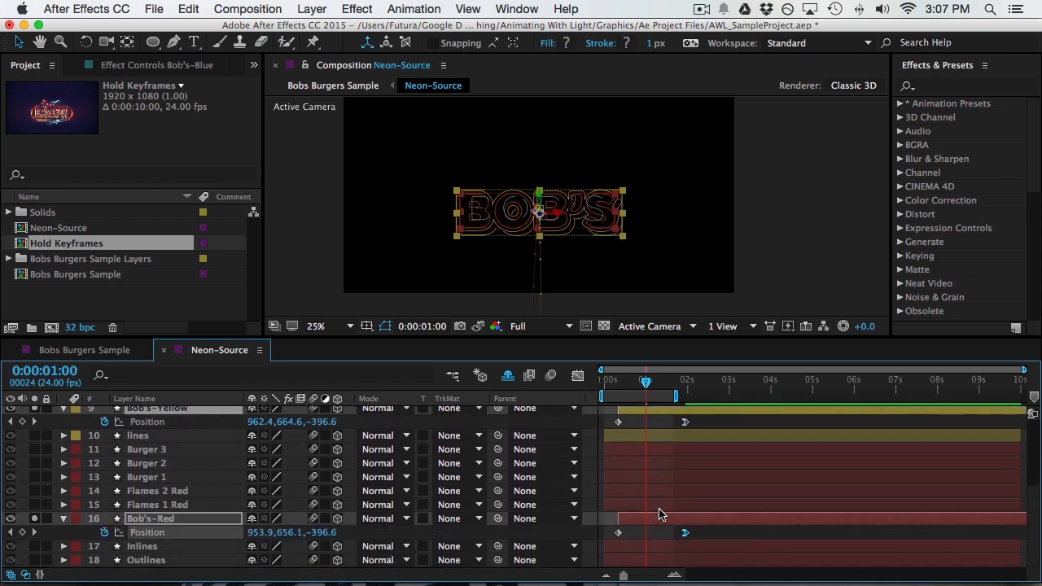
super+click(644, 520)
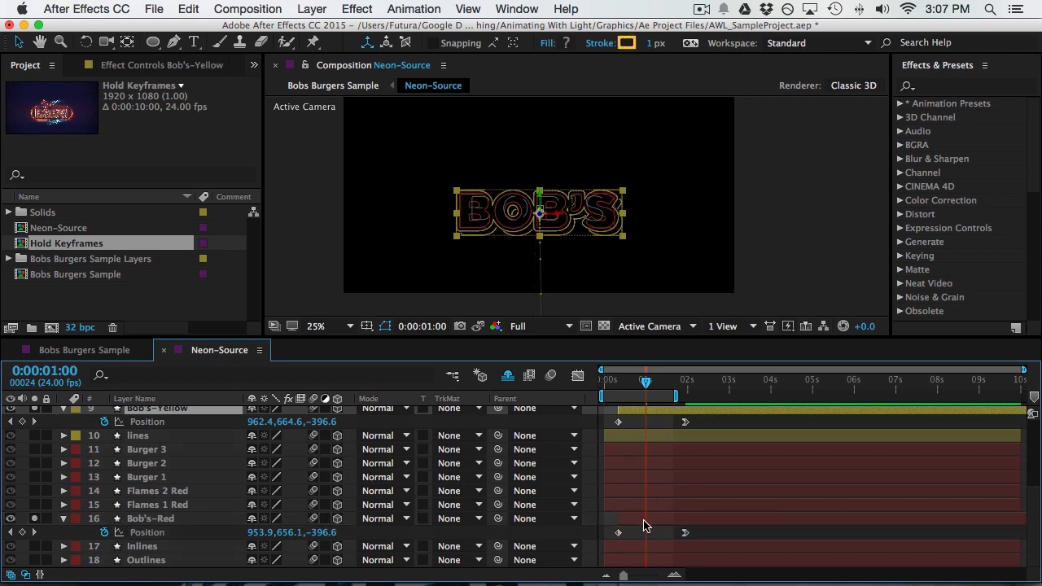
drag(637, 410, 648, 410)
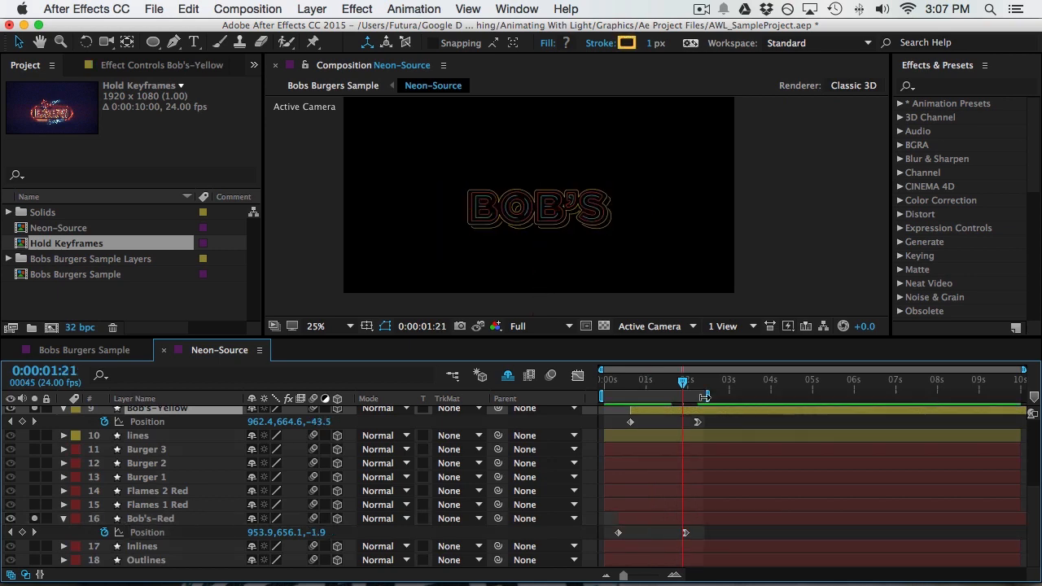
Preview the staggered fly-in and enable motion blur for the Neon-Source composition
key(space)
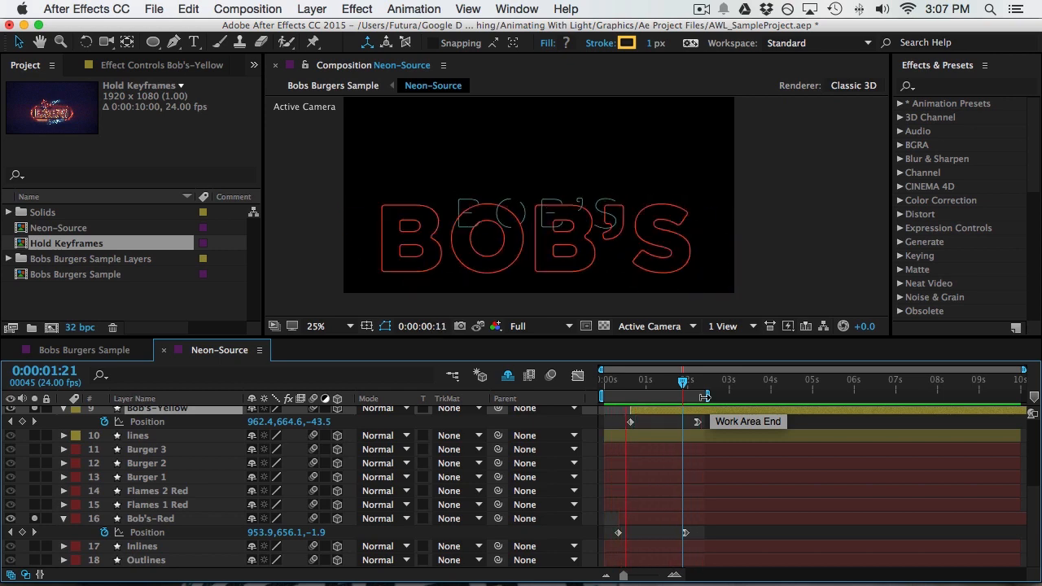
click(551, 376)
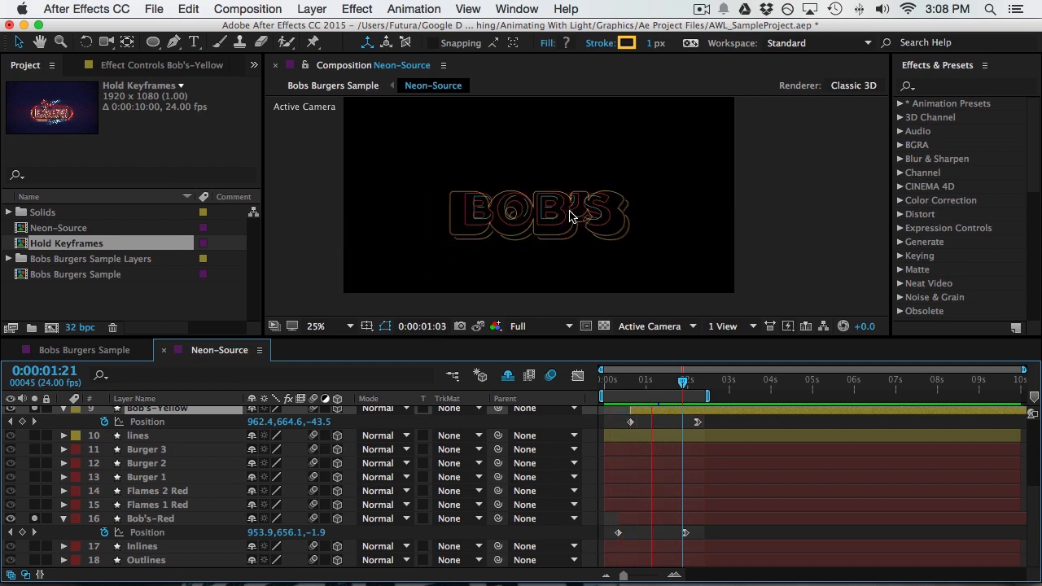
Preview the glowing fly-in in the Bobs Burgers Sample composition and examine the BOB'S letters up close at 0:00:00:19
click(79, 355)
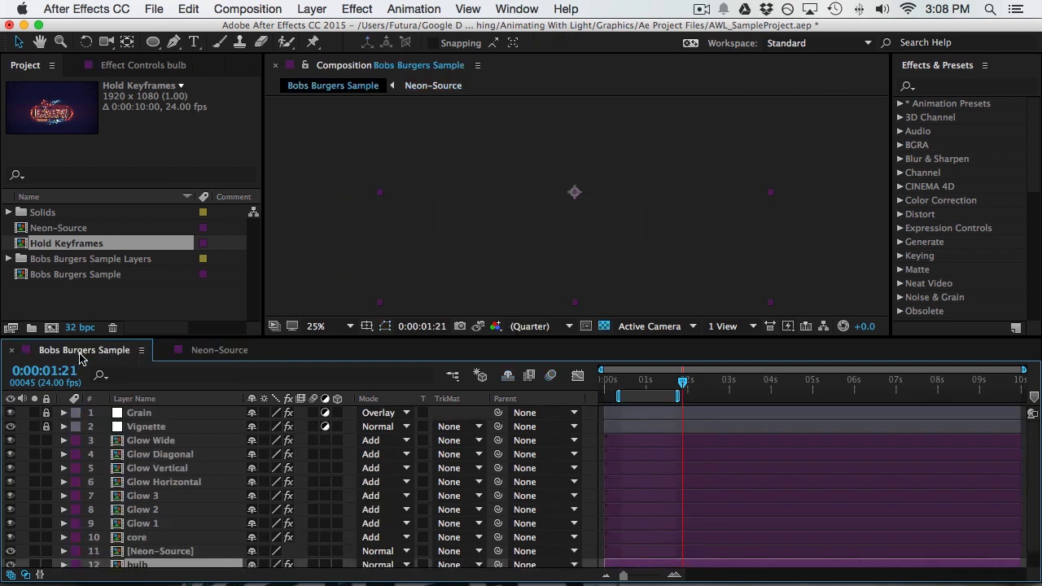
key(space)
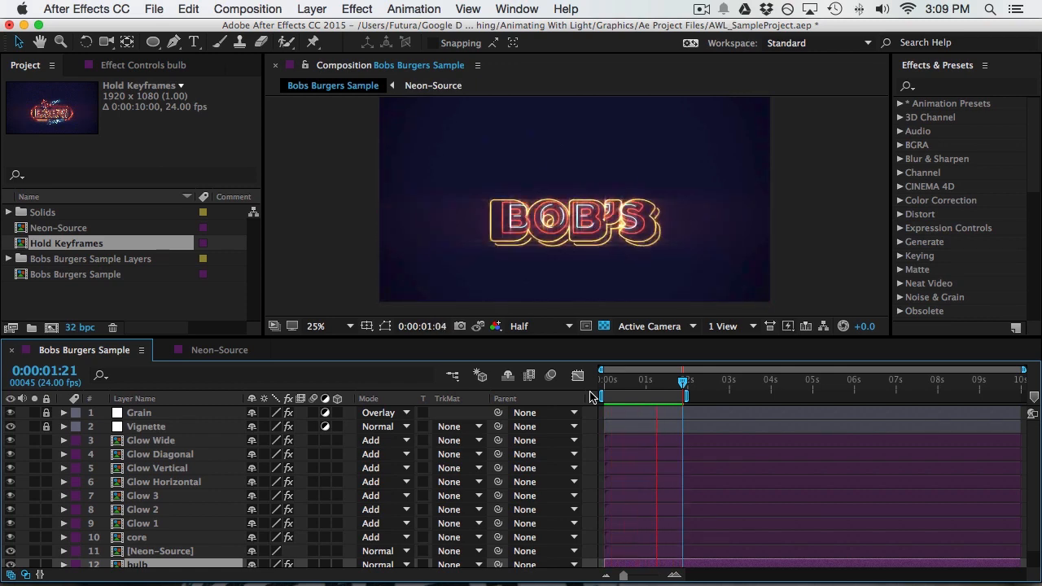
key(z)
click(627, 244)
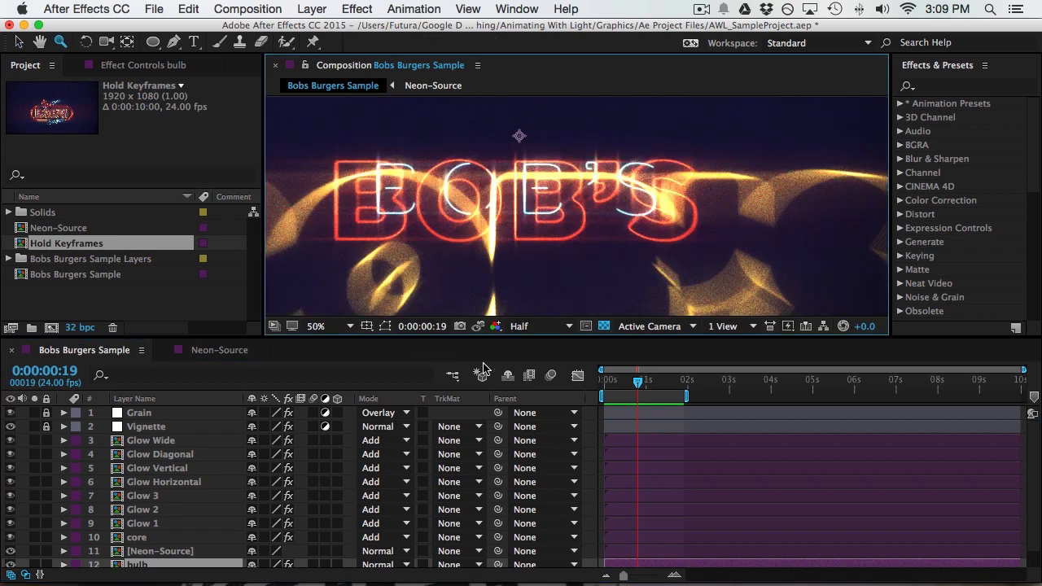
Set the Bobs Burgers Sample preview to full resolution and switch the project color depth to 8 bpc
click(529, 327)
click(533, 366)
key(v)
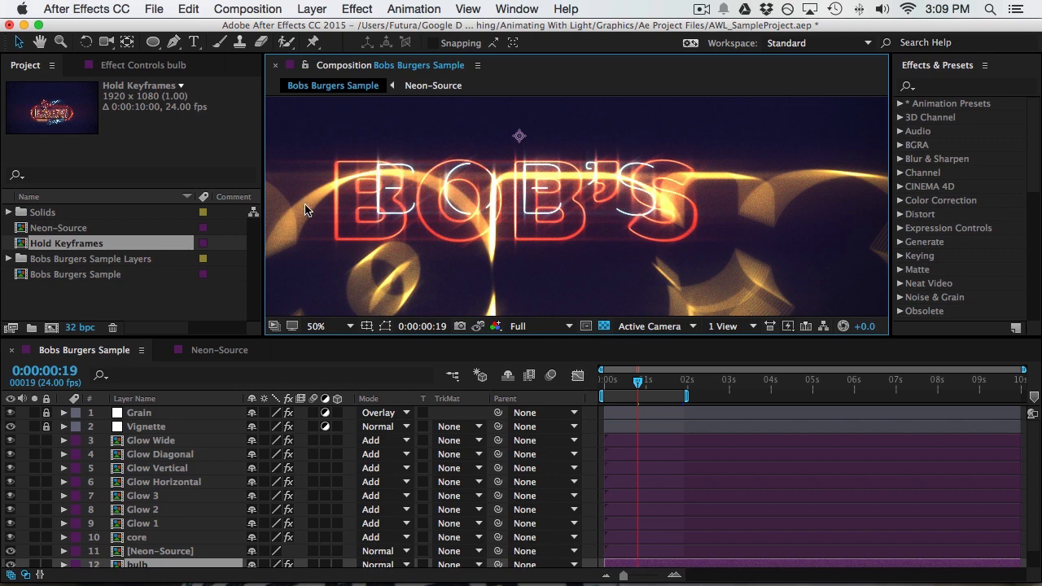
alt+click(81, 330)
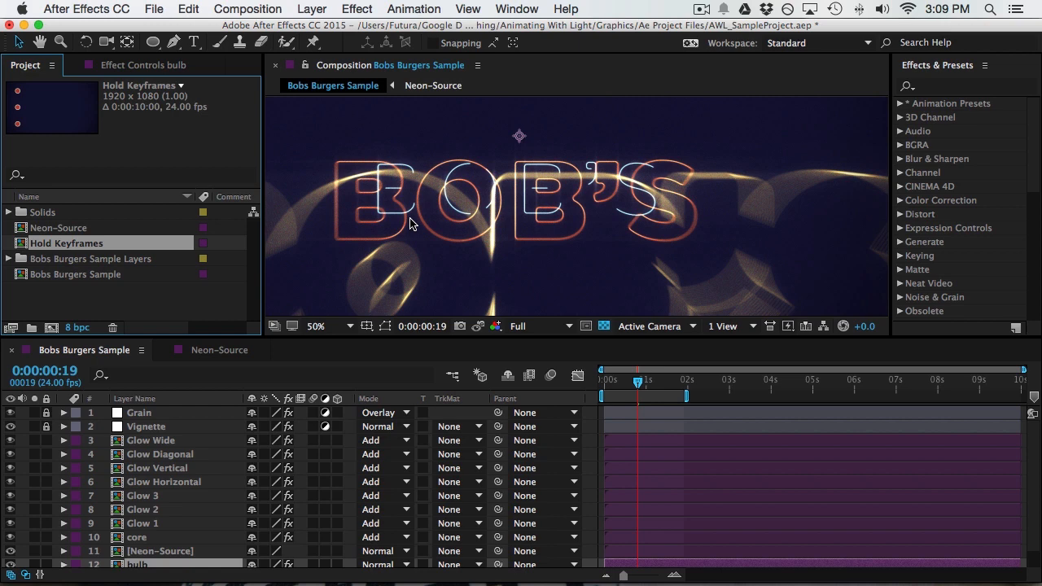
Undo the project color depth change and unsolo the BOB'S letter layers in the Neon-Source composition
key(super+z)
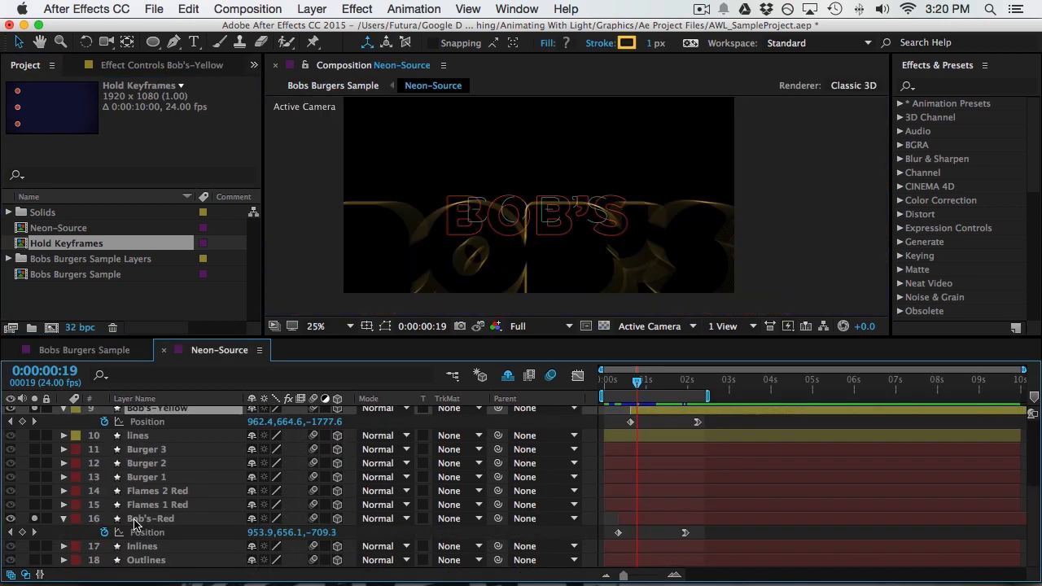
click(123, 519)
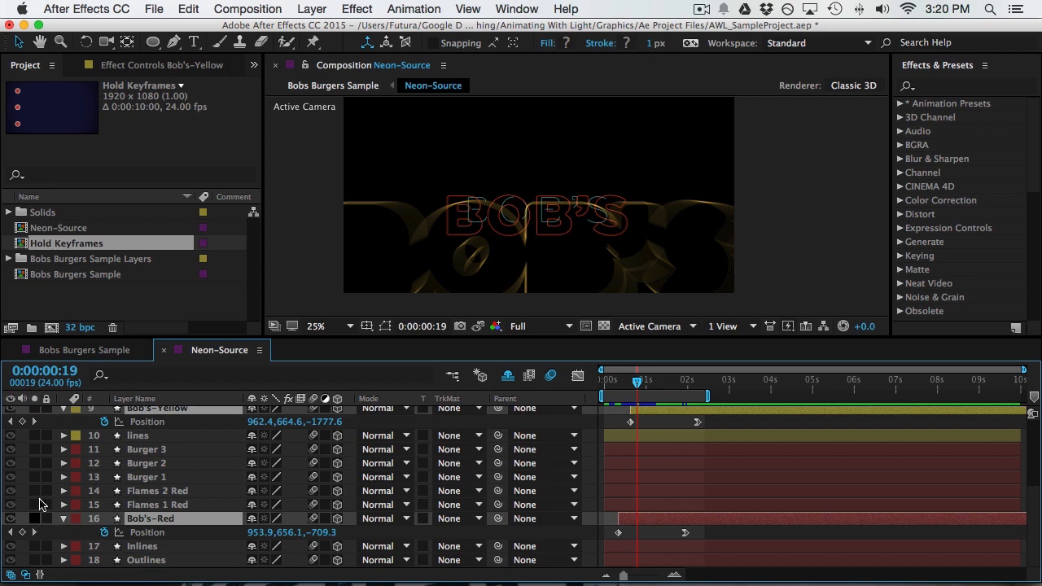
scroll(127, 525, up, 5)
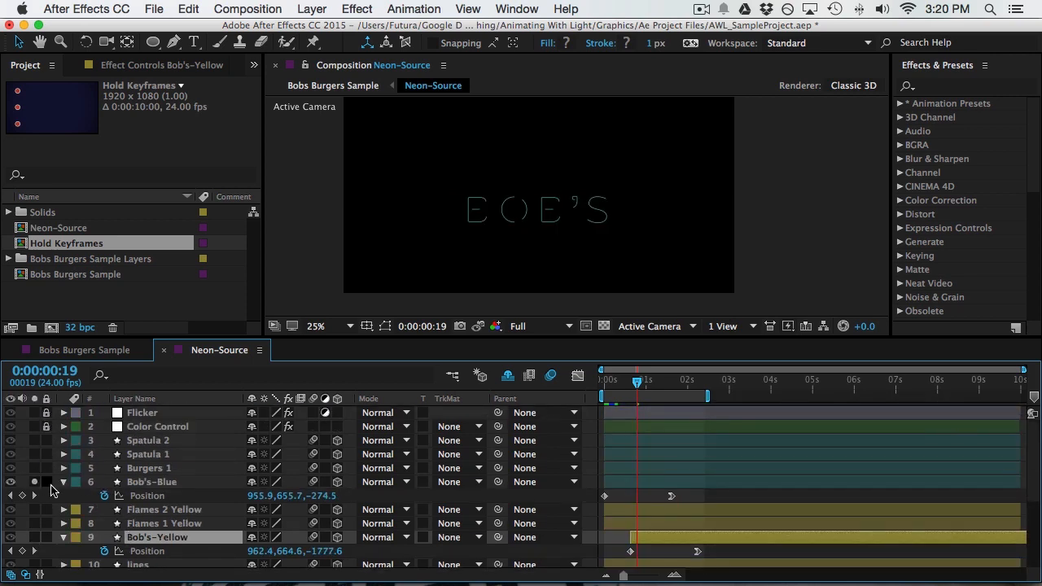
Delay the Burgers 1 layer to start about 2.3 seconds in, extend the work area to about 4.2 seconds, and check the write-on
drag(606, 381, 655, 394)
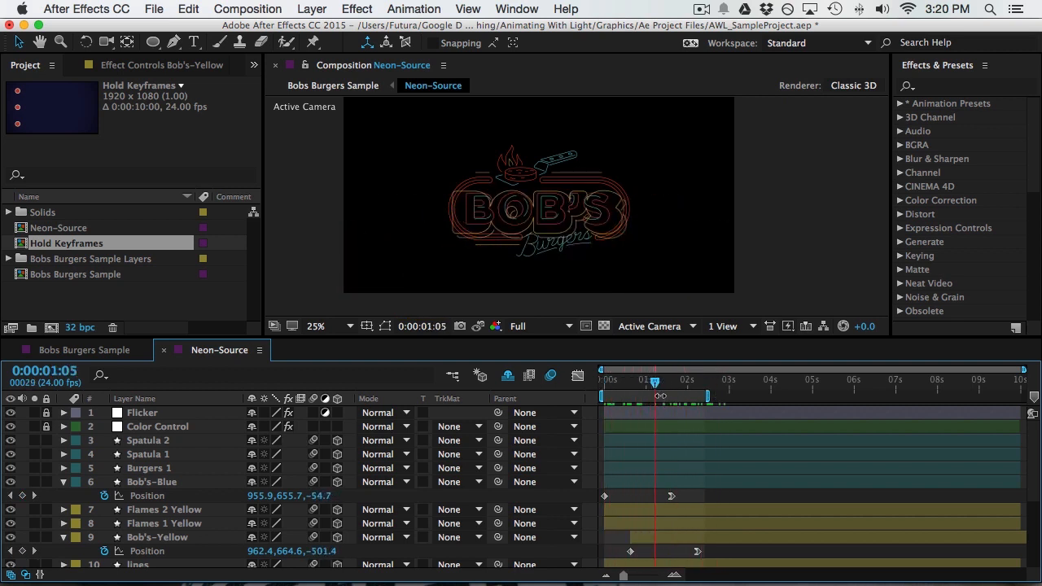
click(651, 468)
drag(666, 471, 720, 472)
key(space)
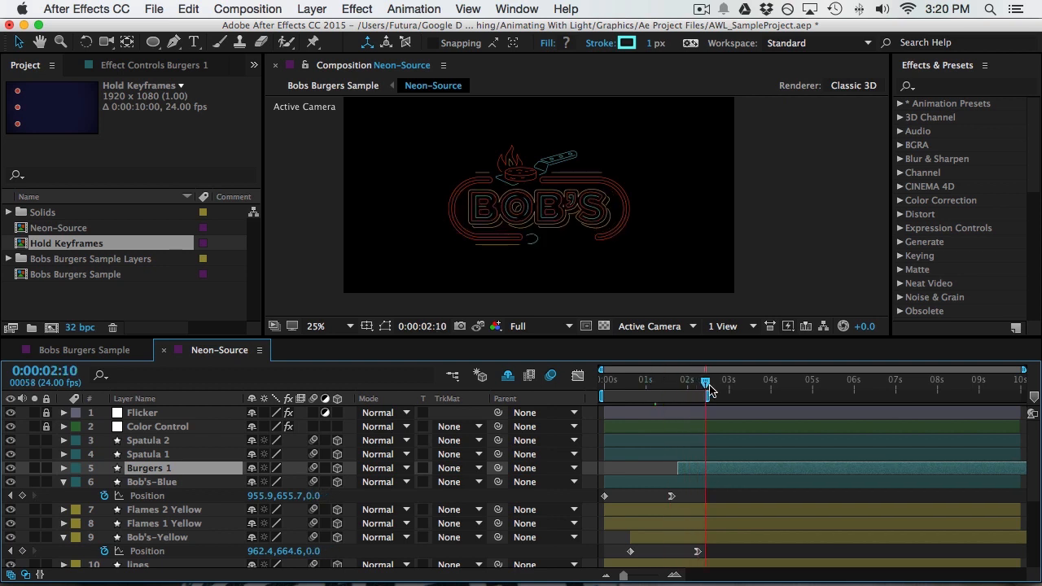
mouse_move(681, 397)
mouse_down()
mouse_move(653, 397)
mouse_move(670, 400)
mouse_up()
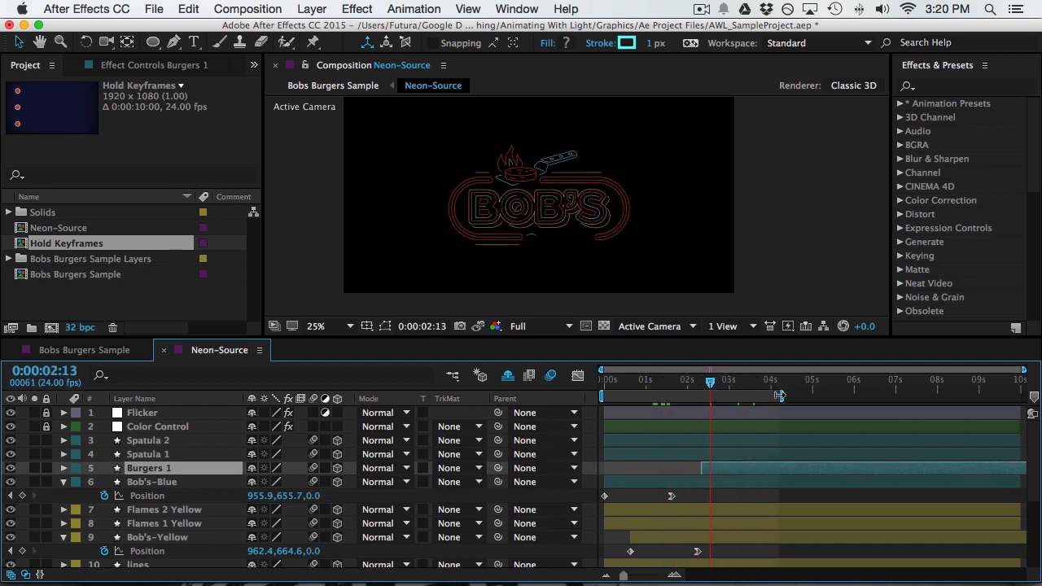
drag(721, 381, 755, 386)
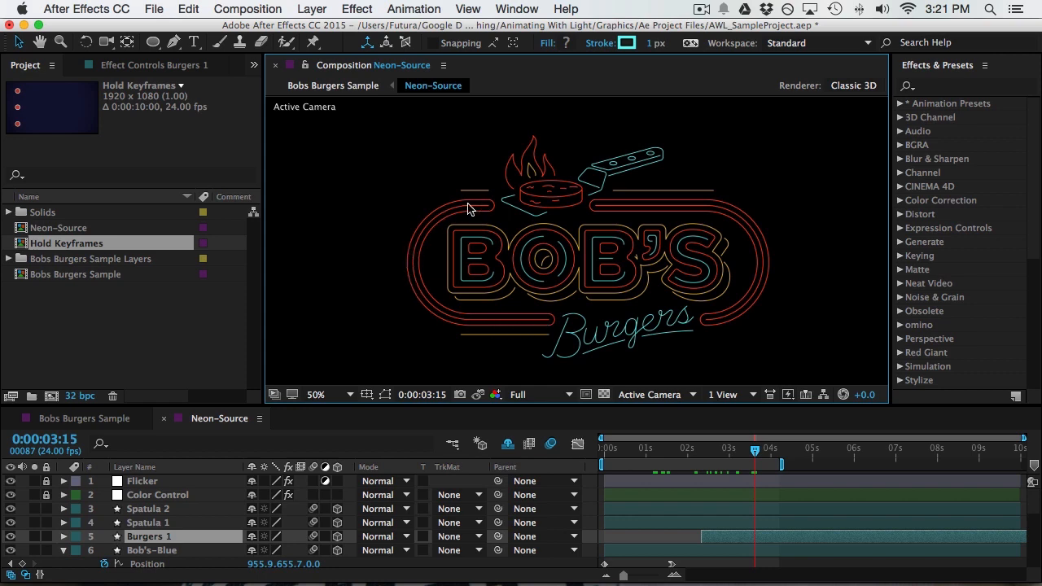
Add a dash and a gap to Stroke 1 of the Inlines layer
key(h)
scroll(194, 493, down, 6)
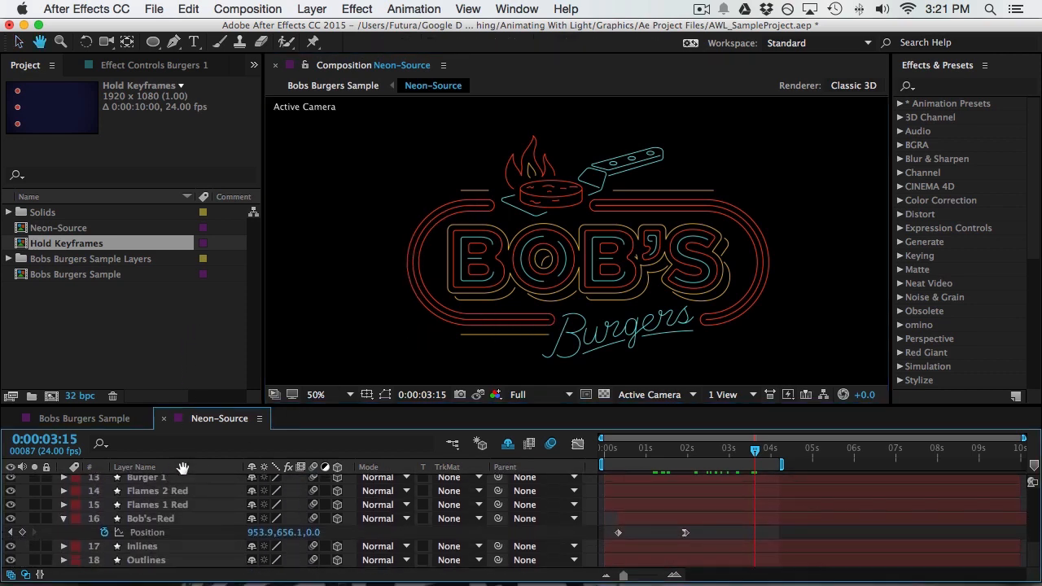
key(v)
click(153, 547)
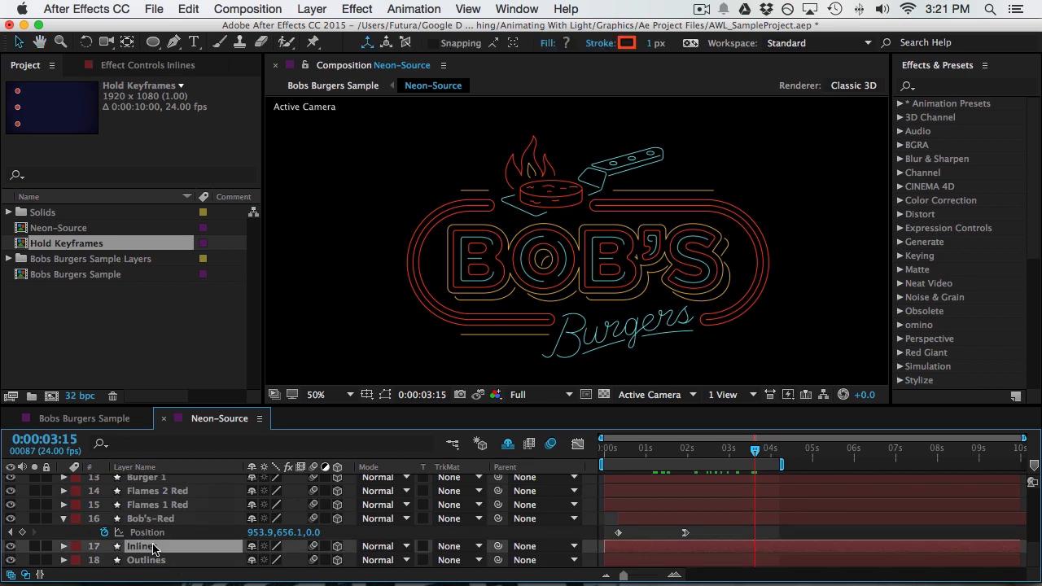
click(63, 547)
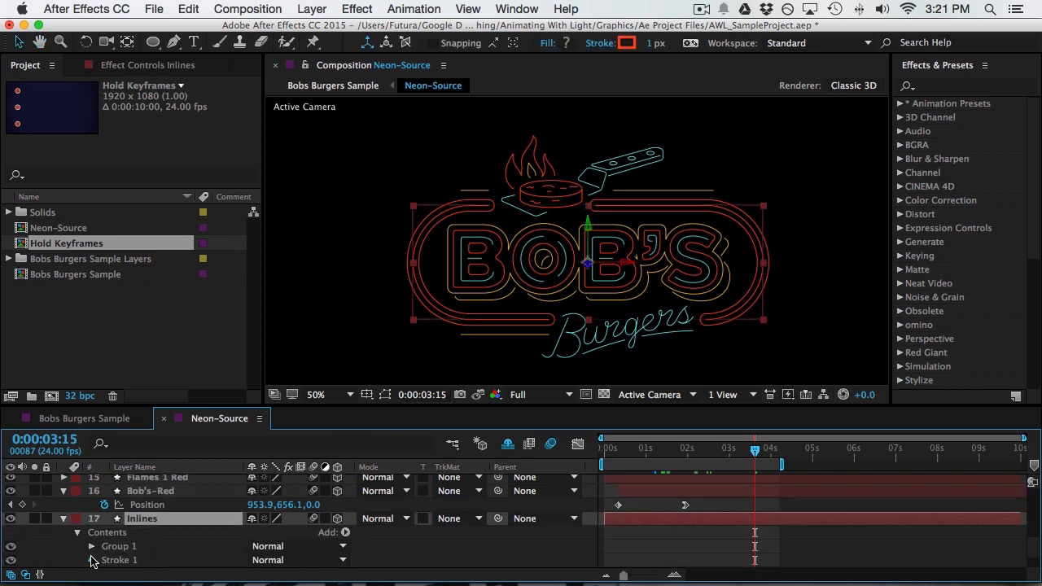
click(91, 560)
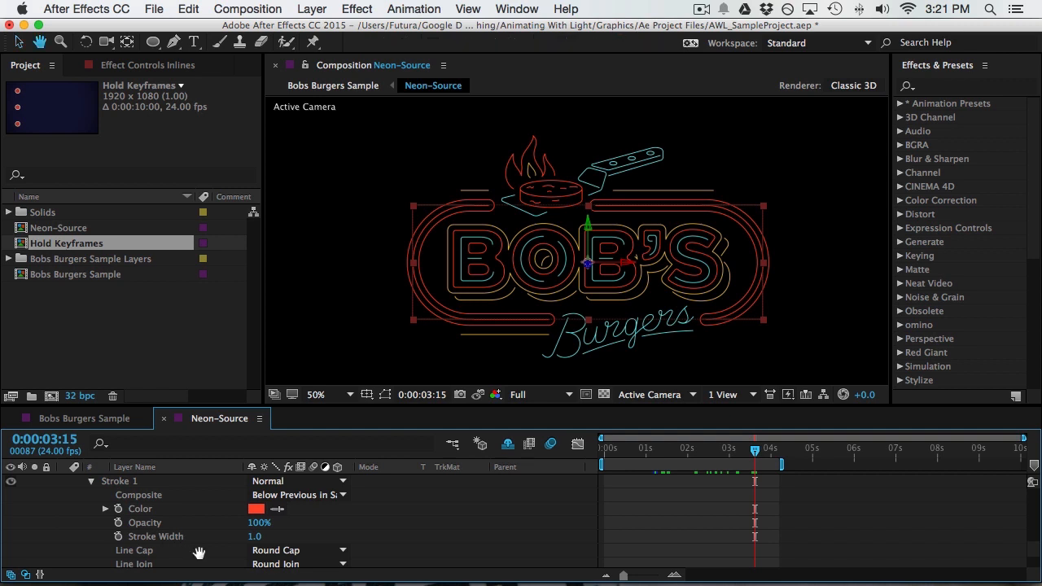
scroll(163, 544, down, 3)
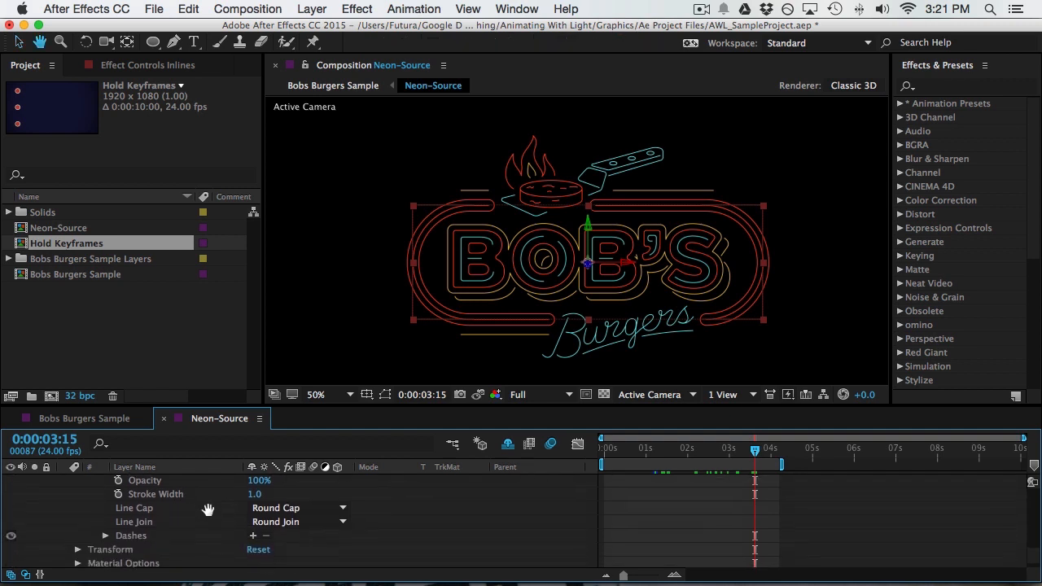
click(253, 536)
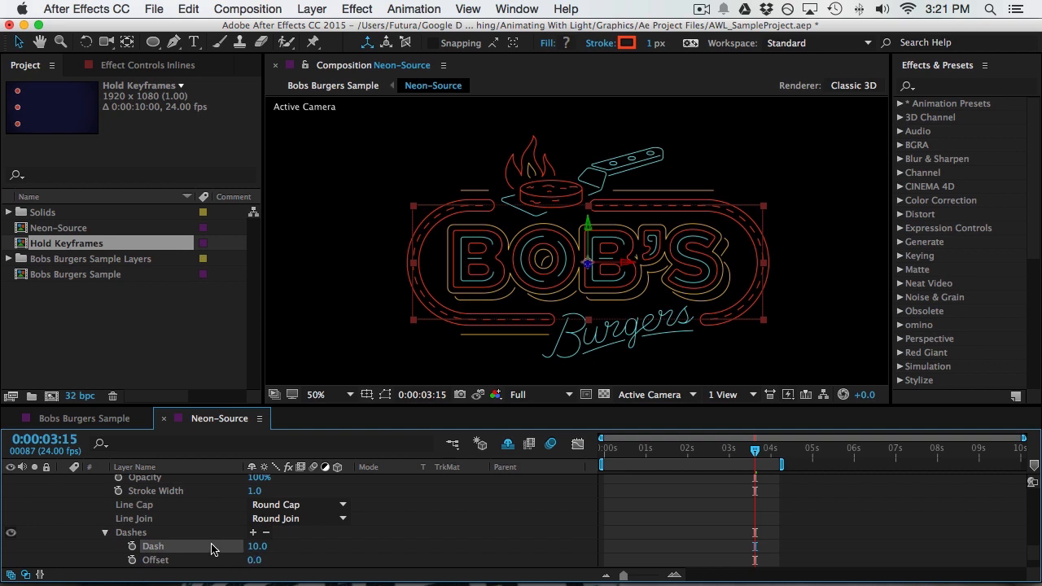
click(252, 534)
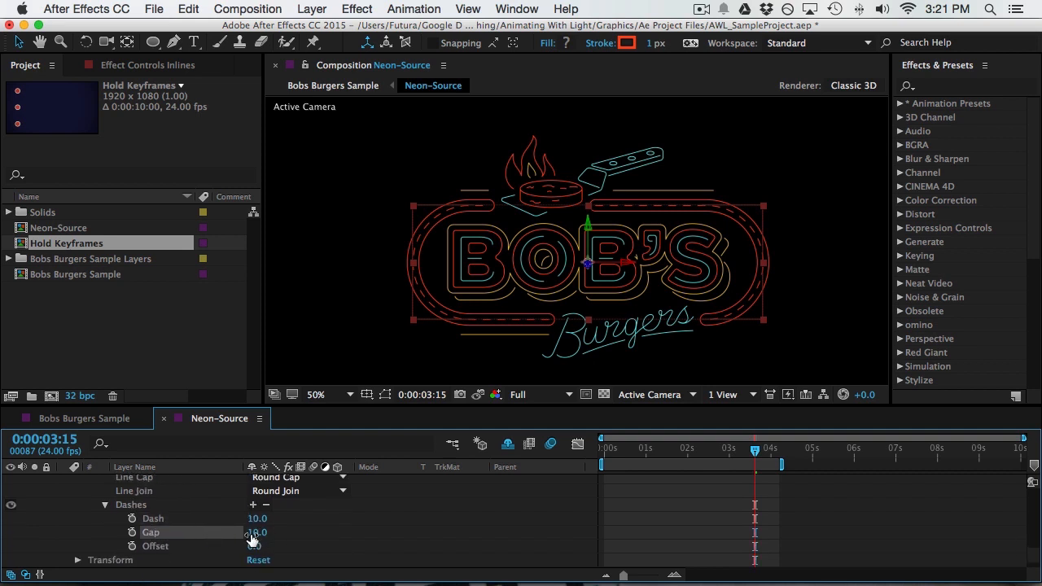
Try a gap of 2 and a dash of 2 on the Inlines stroke
text(2)
key(Return)
click(253, 519)
text(2)
key(Return)
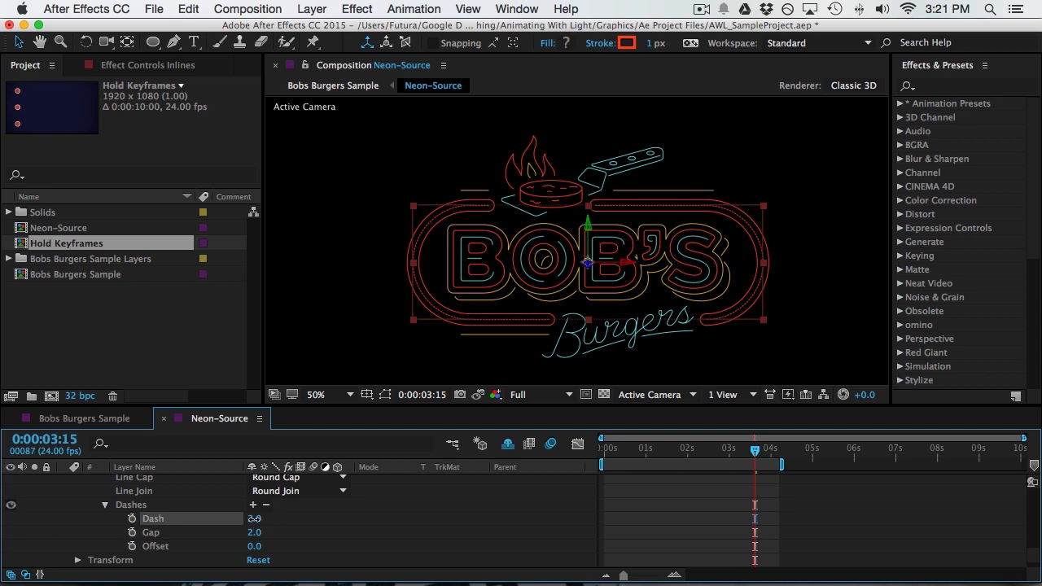
Set the Inlines stroke's dash length to 3 and its gap to 6
click(254, 518)
text(3)
key(Return)
click(254, 533)
text(3)
key(Return)
click(315, 547)
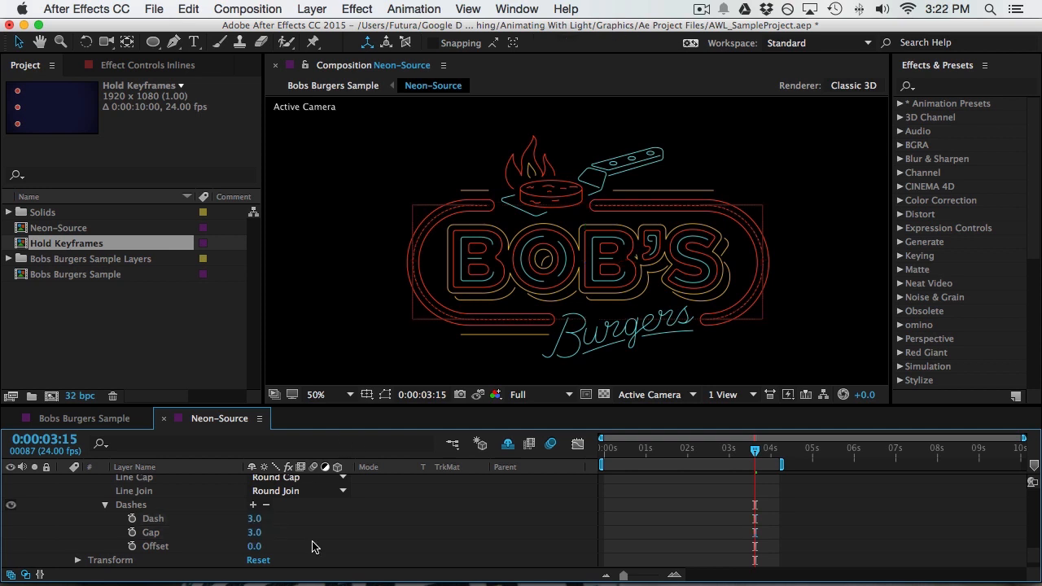
click(255, 533)
key(Return)
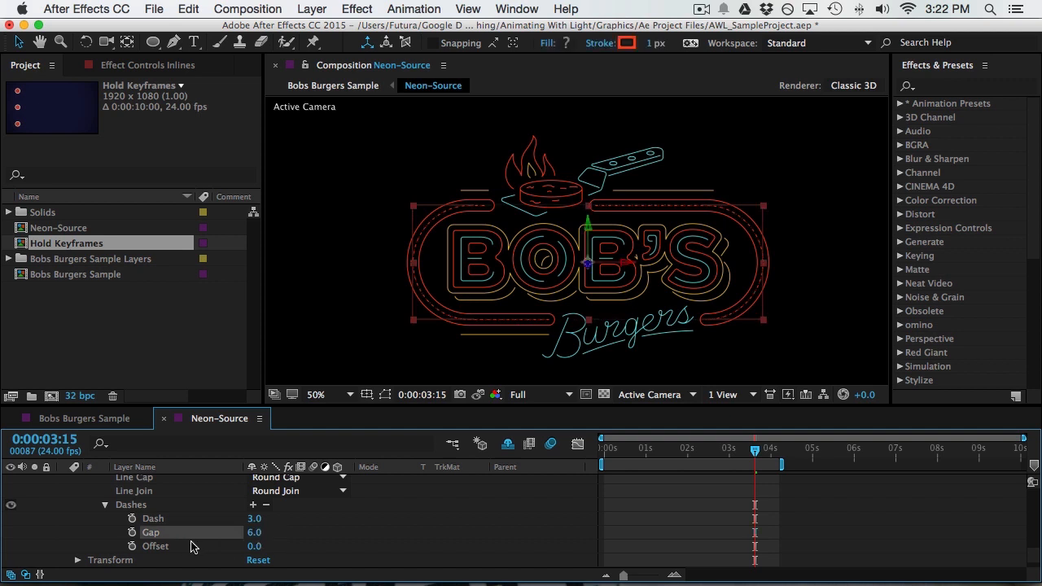
Test the Inlines dash offset, and keyframe it at 0 at 0:00:00:00
drag(255, 546, 586, 483)
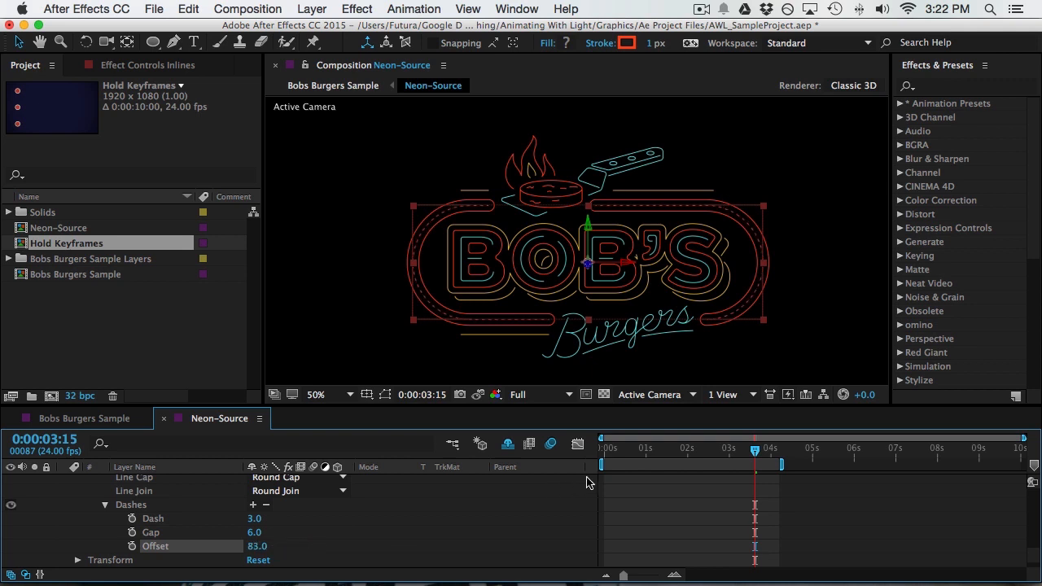
click(605, 451)
click(133, 547)
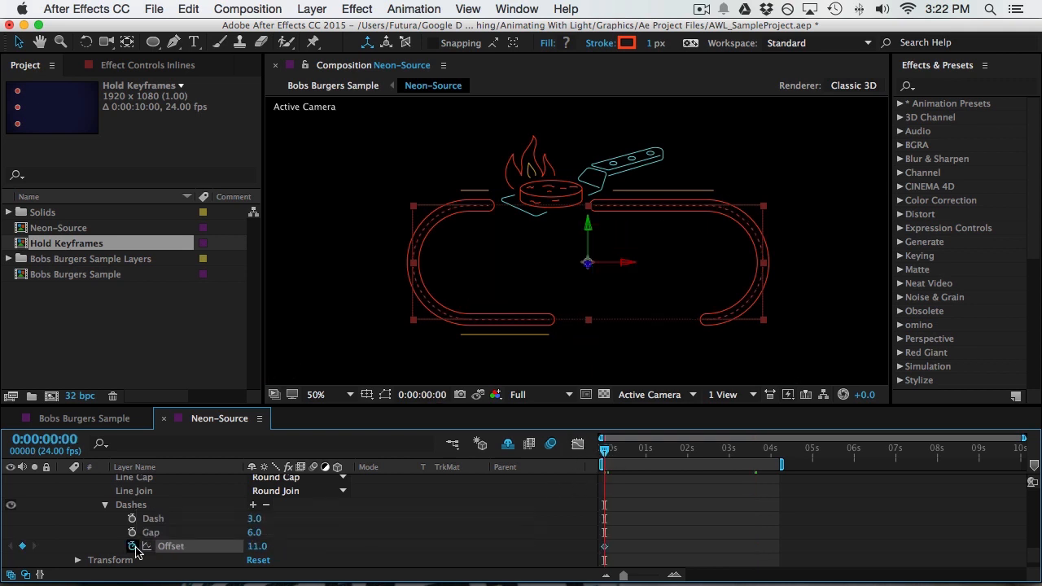
click(258, 547)
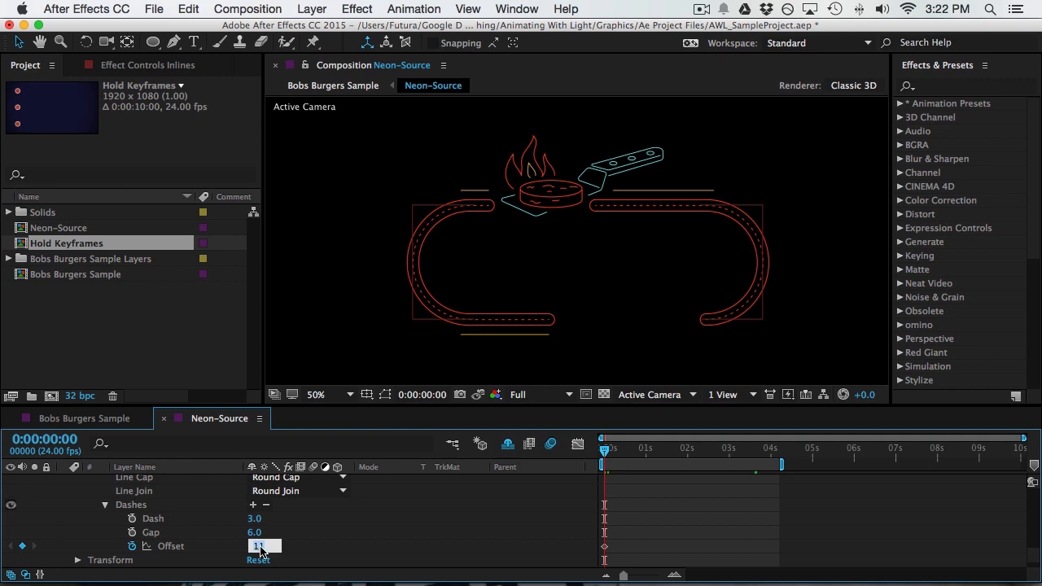
text(0)
key(Return)
Solo the Inlines layer, keyframe its dash offset at 170 at 0:00:01:00, and preview the moving dashes over a one-second work area
drag(634, 451, 646, 449)
scroll(128, 489, up, 2)
scroll(128, 488, up, 4)
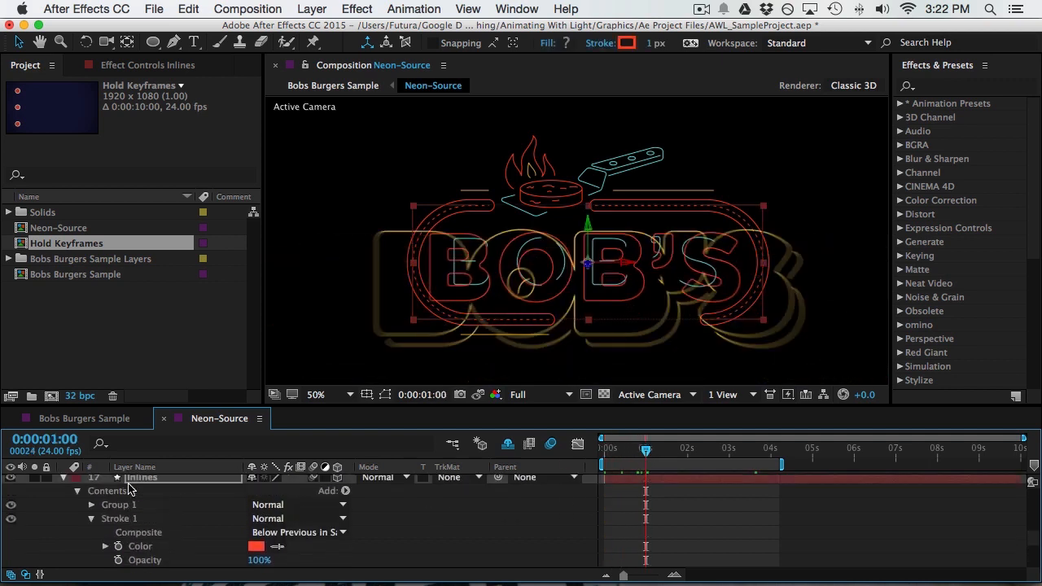
click(35, 490)
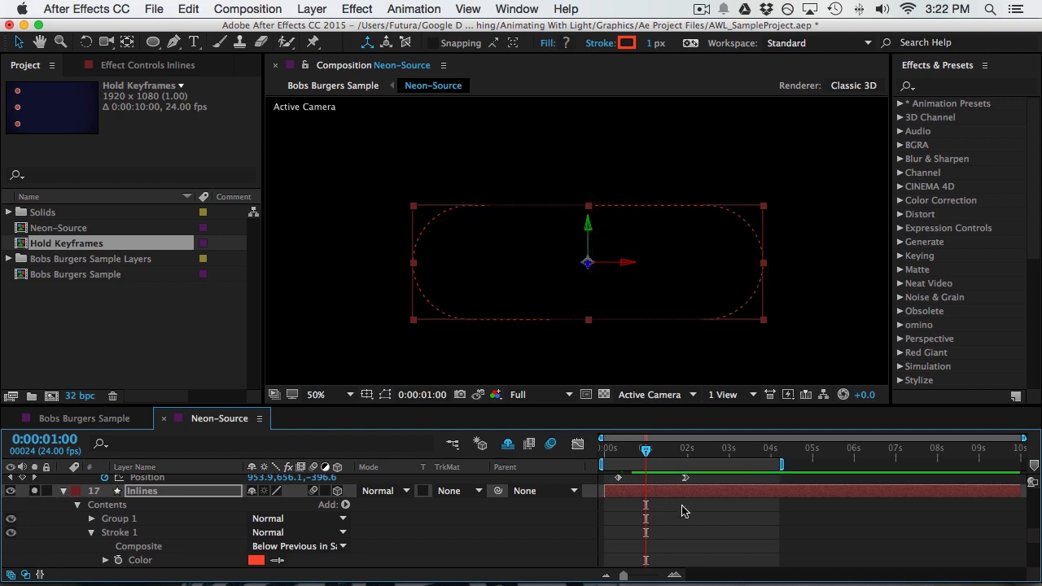
scroll(256, 521, down, 5)
drag(255, 519, 395, 523)
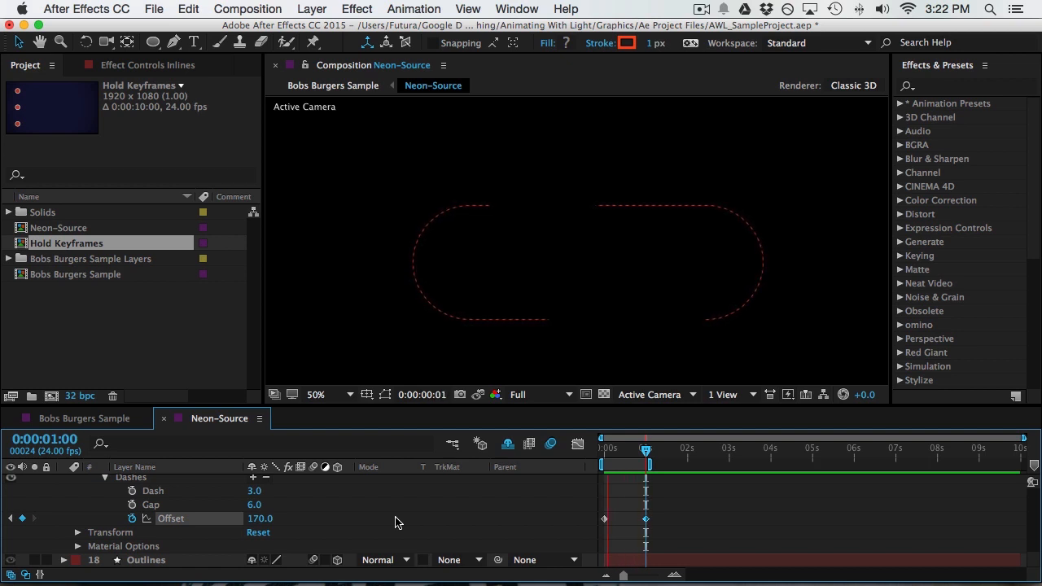
Add Trim Paths to the Inlines layer and keyframe its End at 100% at 0:00:01:00
scroll(396, 523, up, 5)
click(345, 505)
click(371, 500)
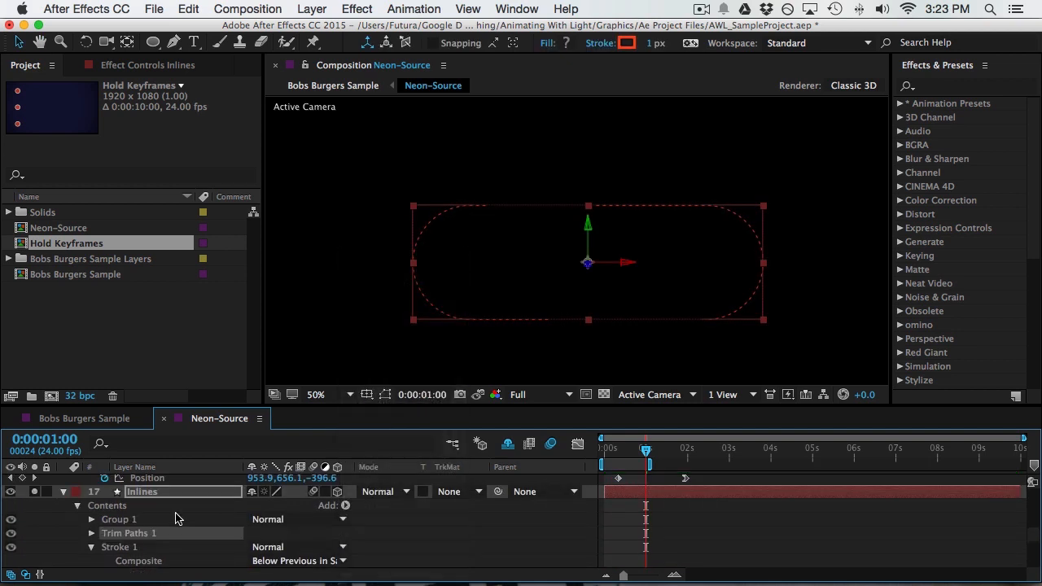
click(92, 533)
scroll(122, 533, down, 2)
click(118, 533)
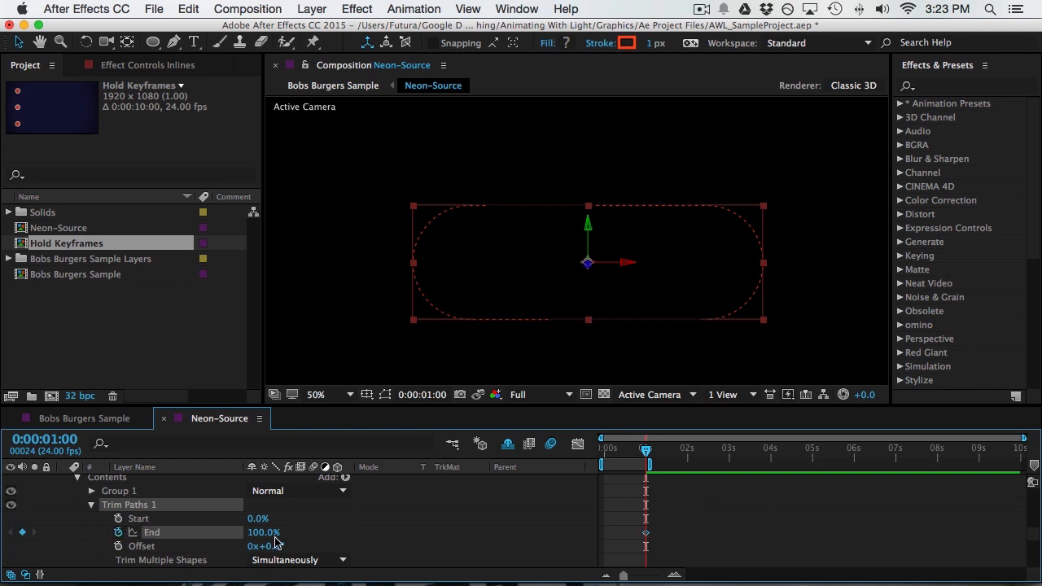
Set the Inlines Trim Paths End to 0% at 0:00:00:00
key(Home)
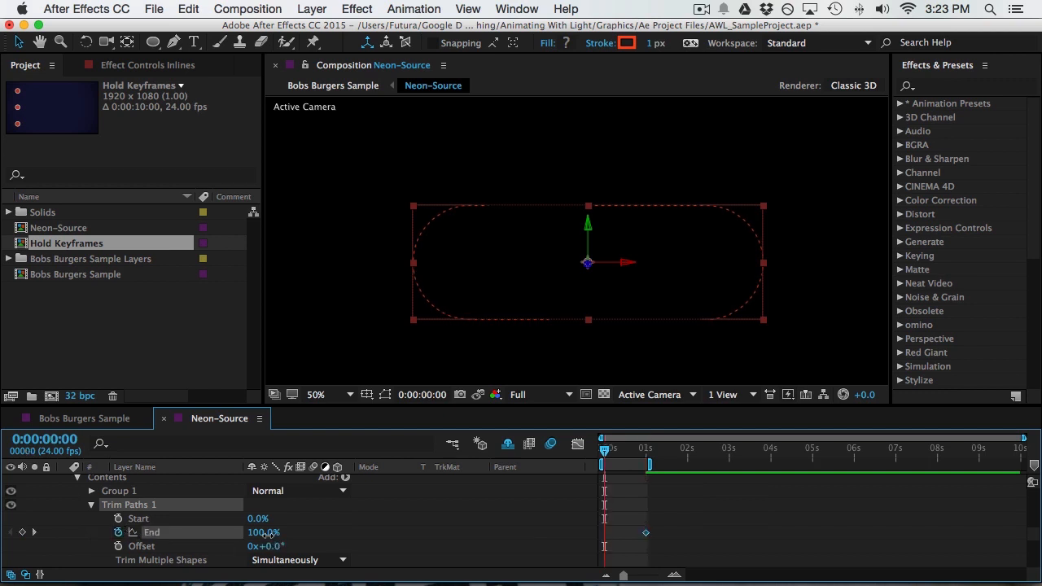
click(264, 533)
text(0)
key(Return)
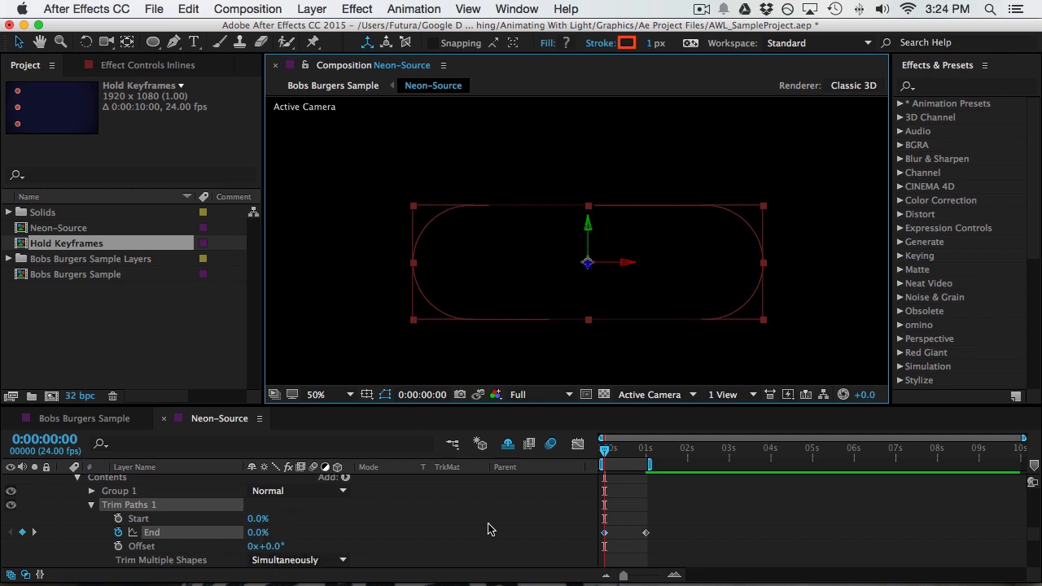
Preview the dashed Inlines write-on and extend the work area to about 1.6 seconds
key(space)
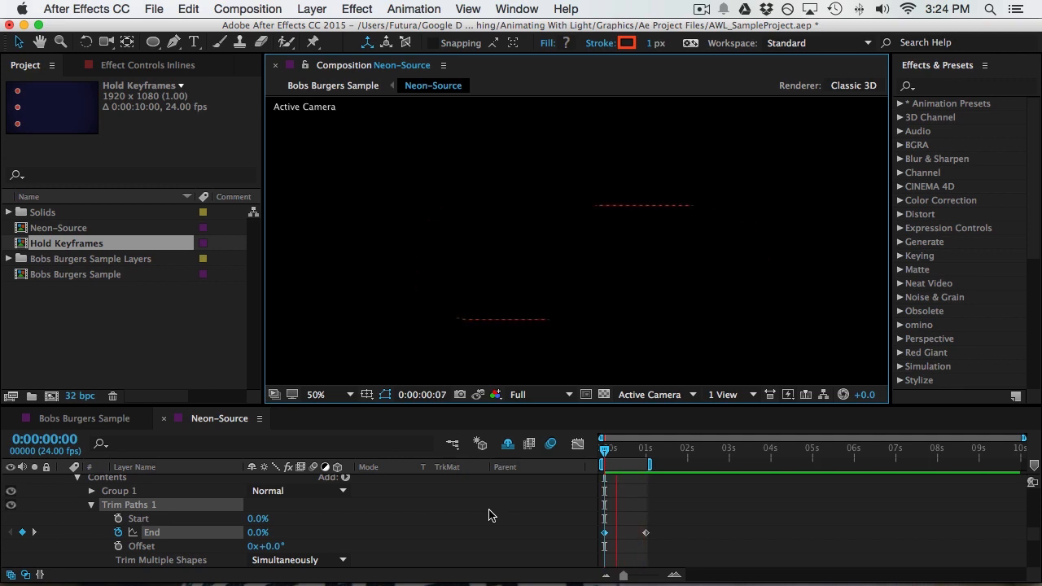
click(649, 464)
click(657, 459)
drag(650, 464, 673, 465)
click(674, 526)
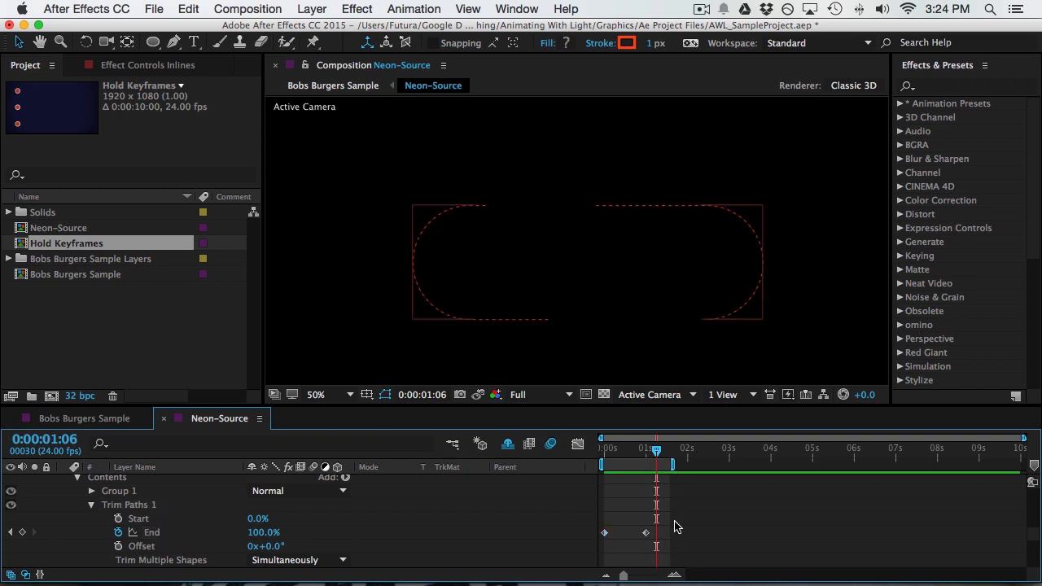
Show the speed graph for only the Trim Paths End property of the Inlines layer
drag(674, 522, 587, 542)
click(577, 445)
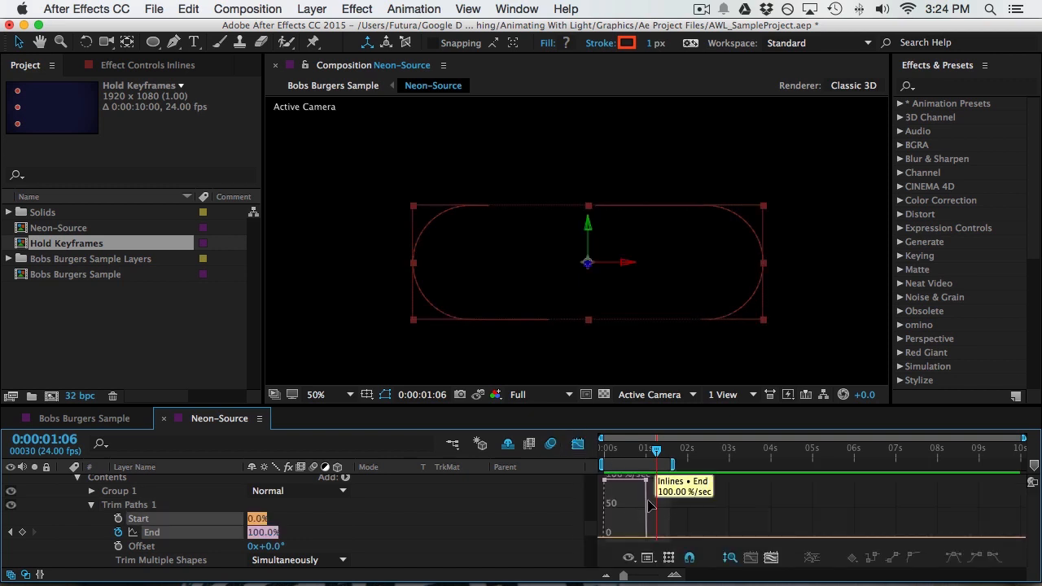
click(668, 558)
click(598, 465)
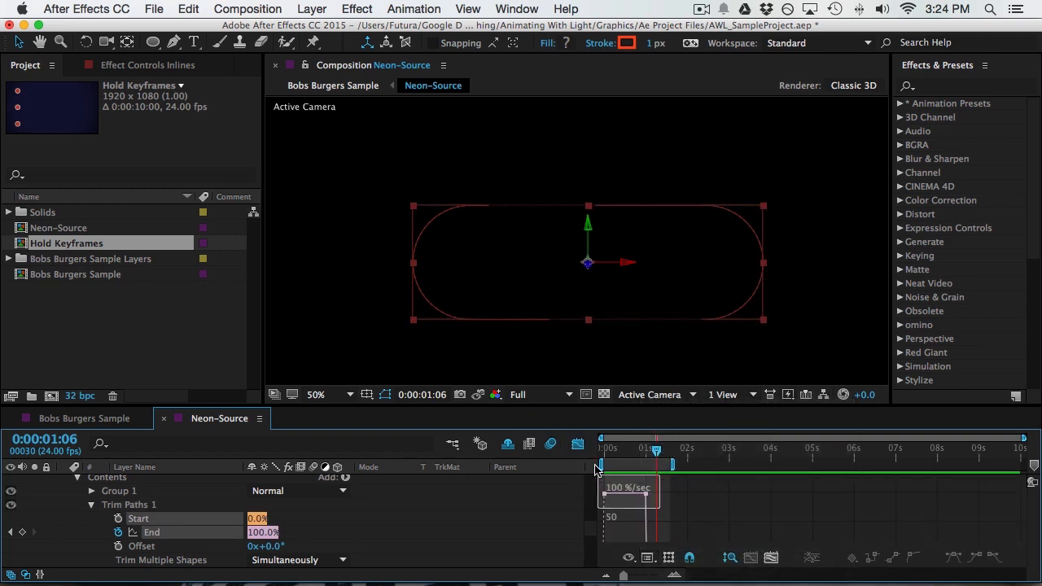
drag(595, 466, 595, 467)
click(317, 532)
click(156, 531)
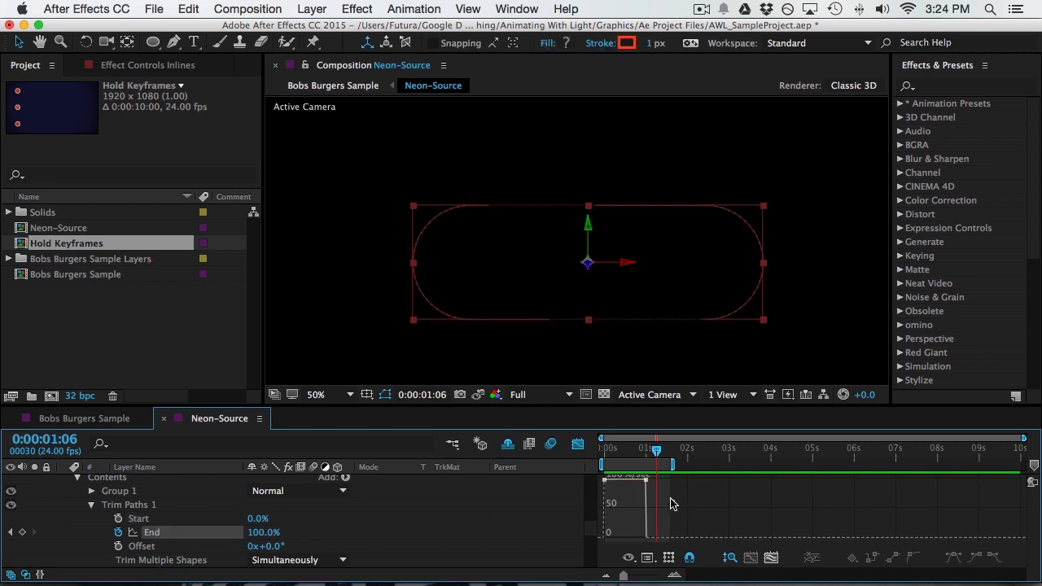
Easy Ease both Trim Paths End keyframes, lengthen their influence handles for a sharper mid-move speed peak, and preview the write-on
drag(671, 504, 595, 478)
key(F9)
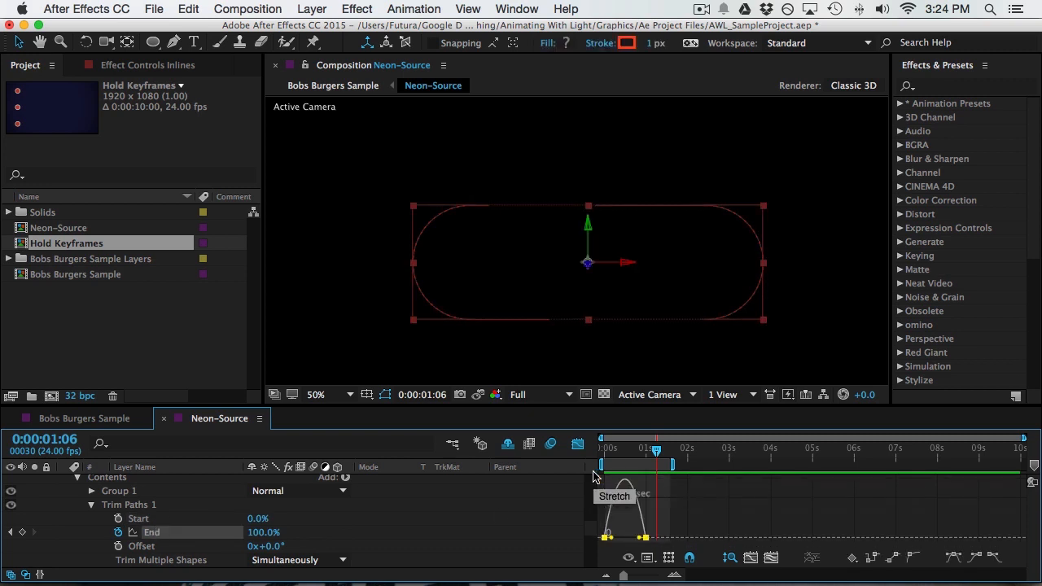
drag(638, 543, 616, 542)
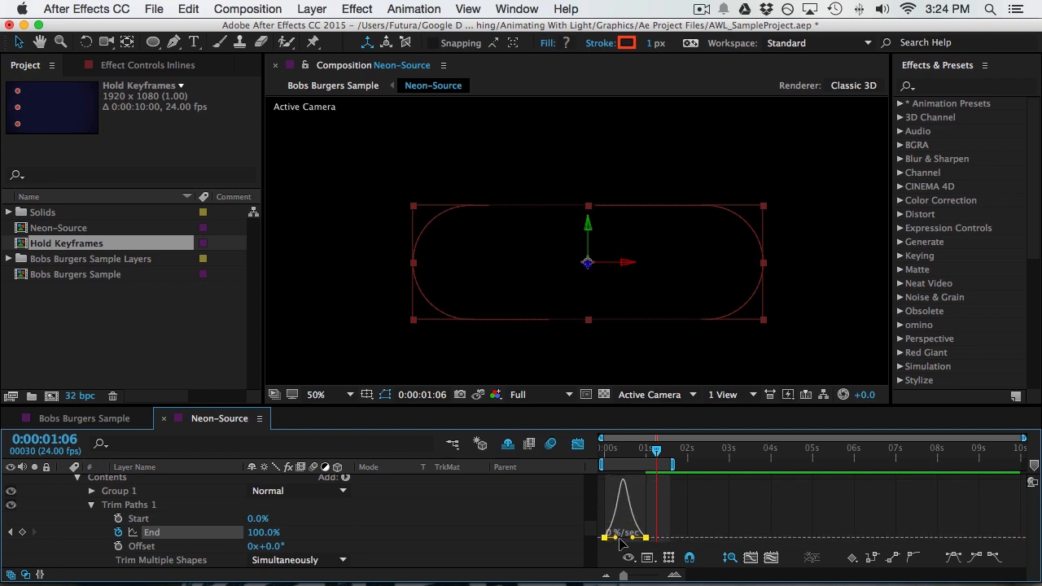
key(space)
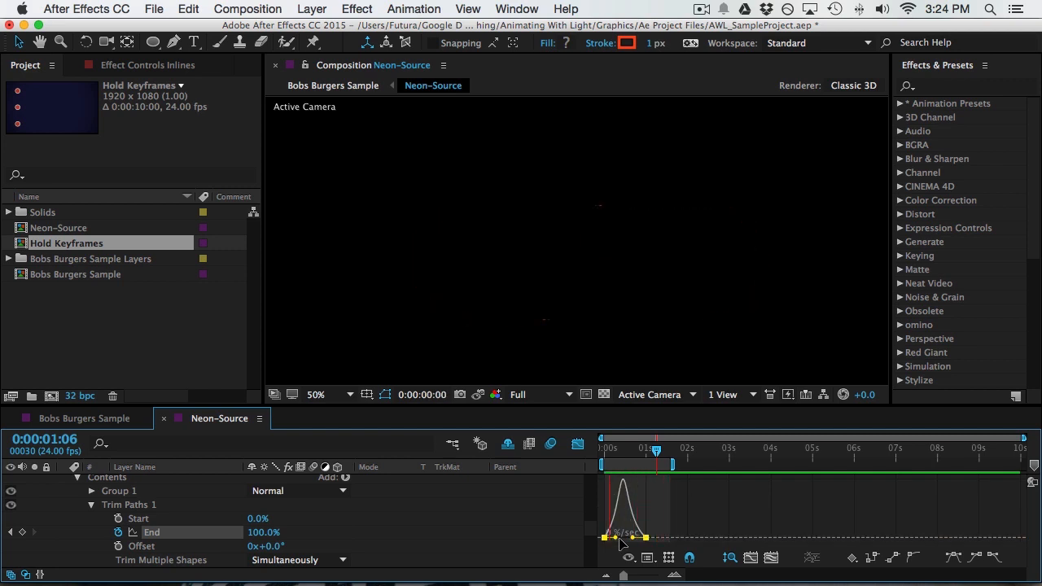
Keyframe the Inlines Trim Paths Offset at 0° at 0:00:01:00 and -174° at 0:00:00:00, and preview the rotation
key(space)
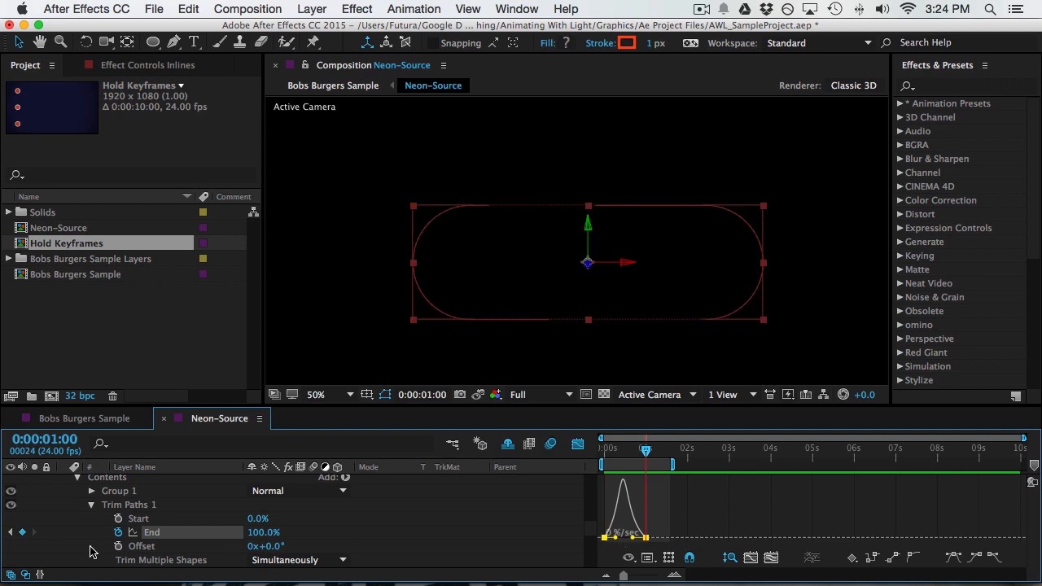
click(118, 546)
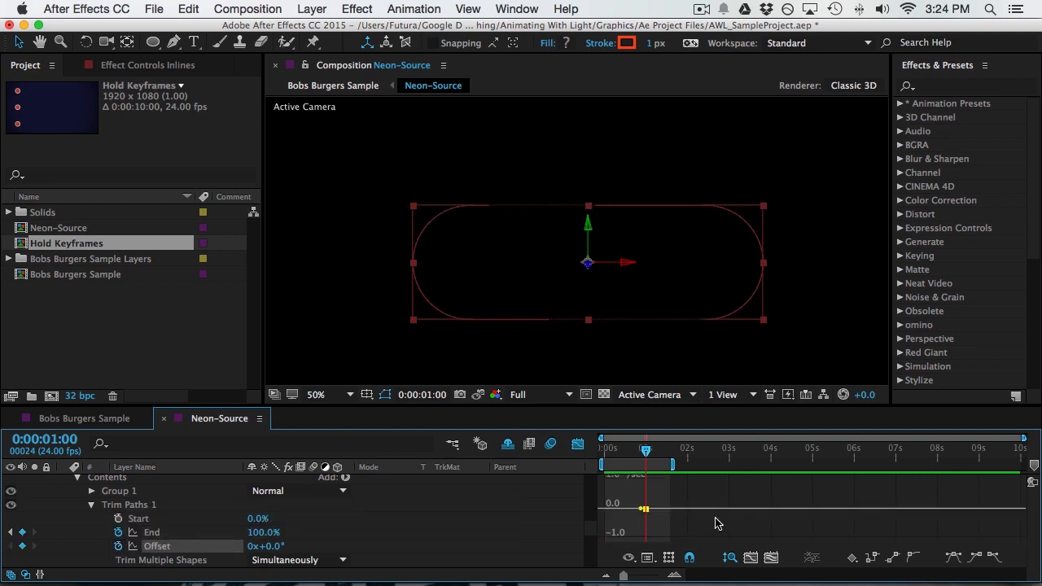
key(Home)
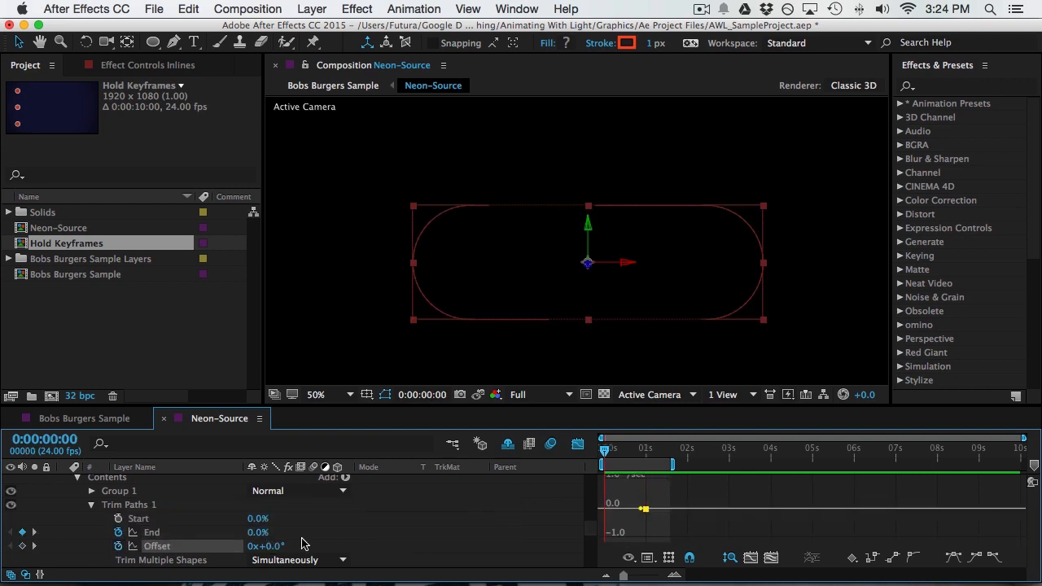
drag(273, 546, 155, 554)
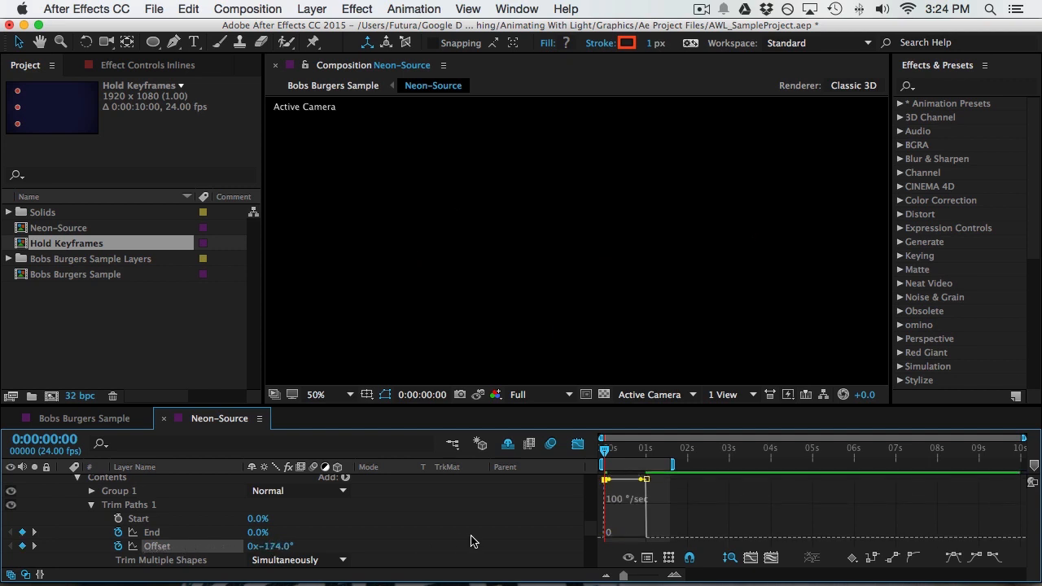
key(space)
Remove all dash settings from the Inlines stroke and preview the solid-line write-on
scroll(471, 537, down, 5)
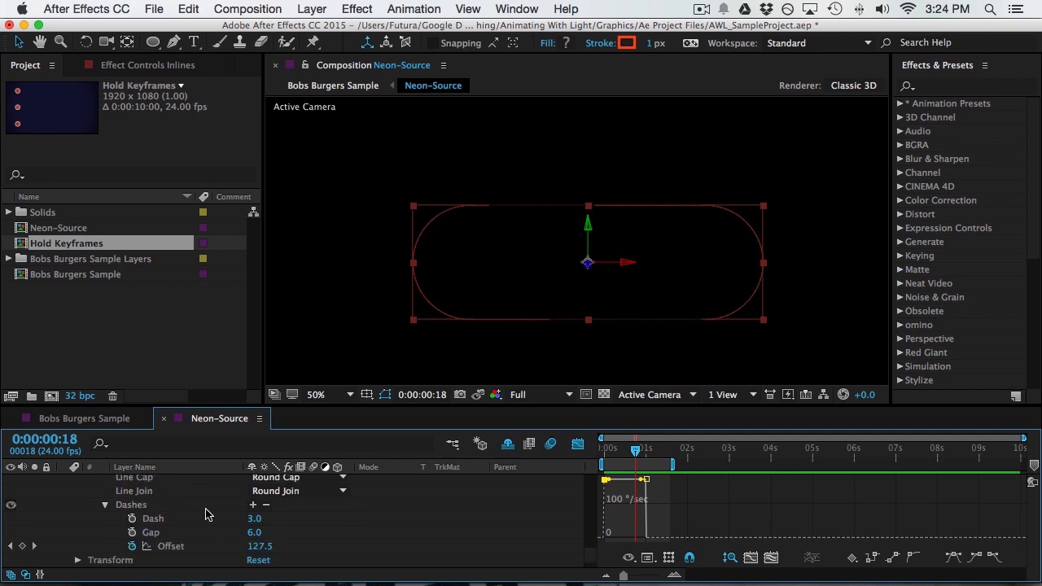
click(267, 506)
click(267, 506)
scroll(502, 523, up, 4)
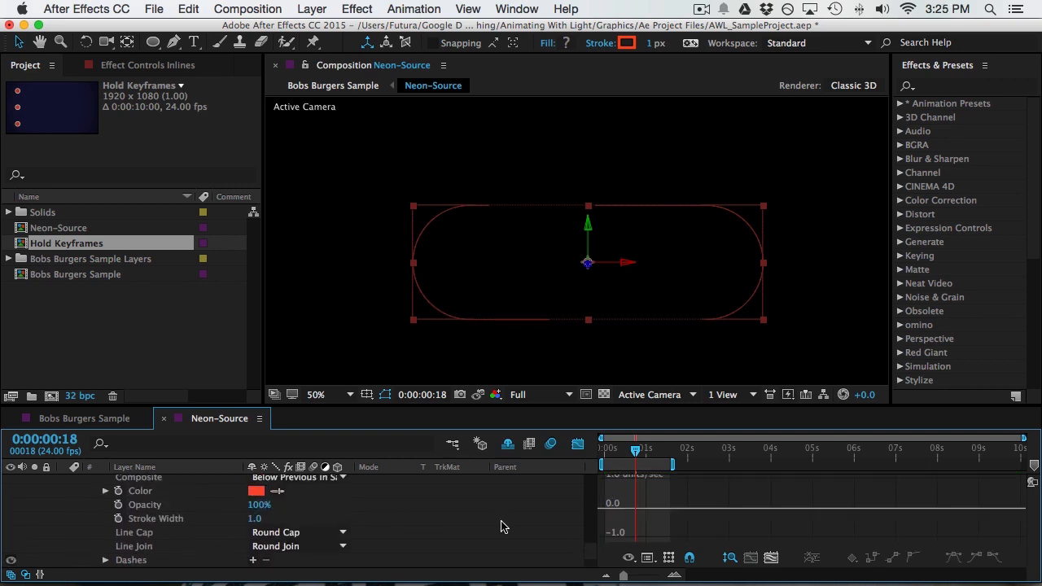
key(space)
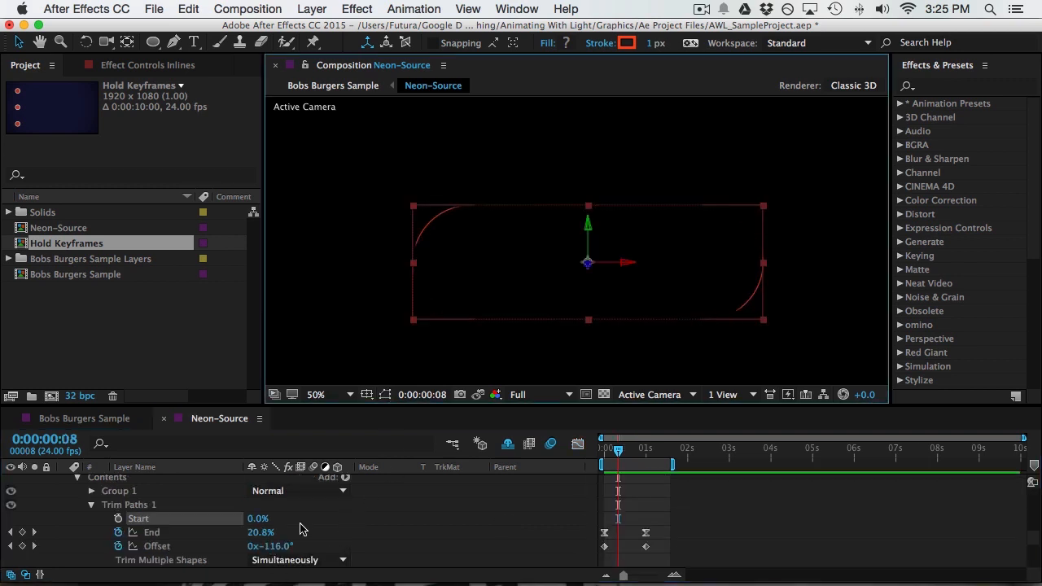
Try scrubbing the Trim Paths values at 0:00:00:08, undo the change, and preview the Inlines write-on
click(302, 529)
drag(272, 554, 379, 555)
key(super+z)
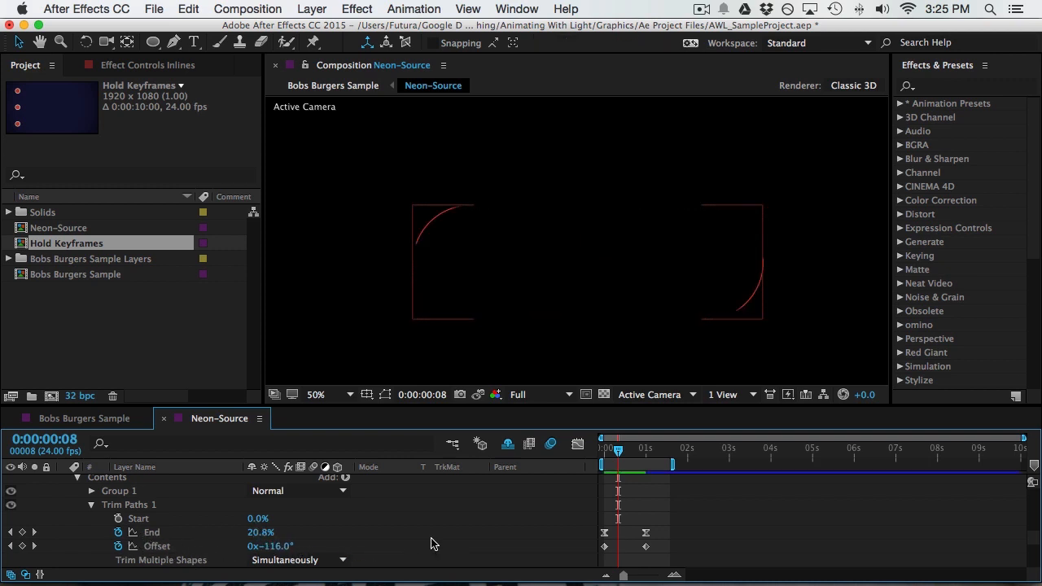
key(space)
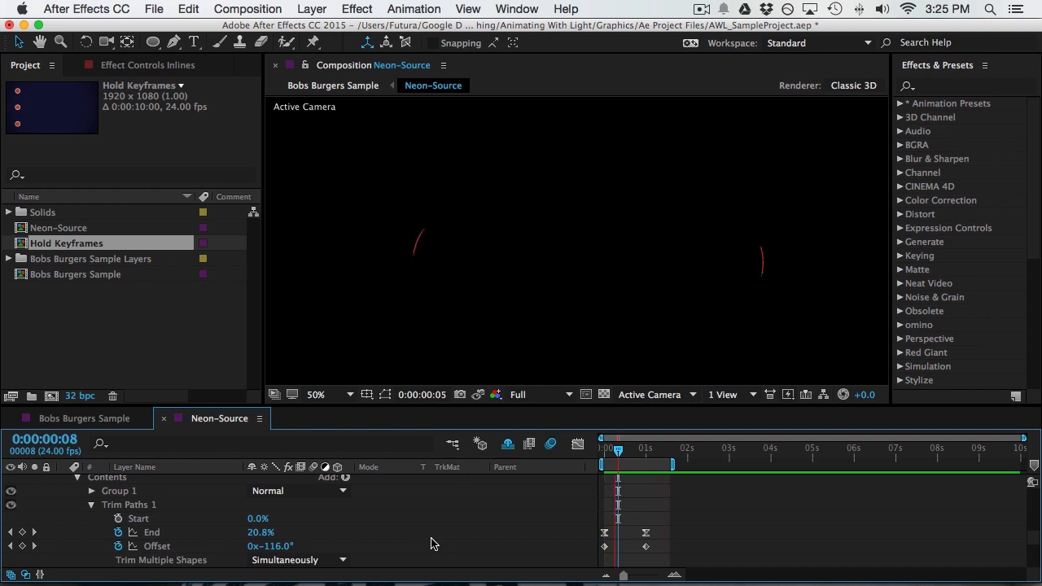
key(space)
Set the Inlines Trim Paths End to 50% at 0:00:00:00
key(j)
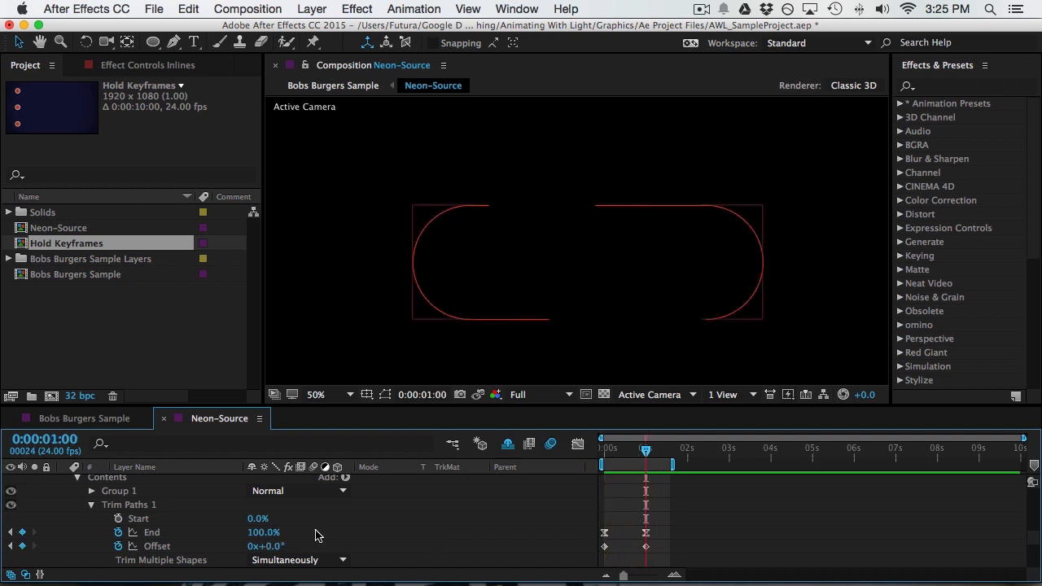
key(j)
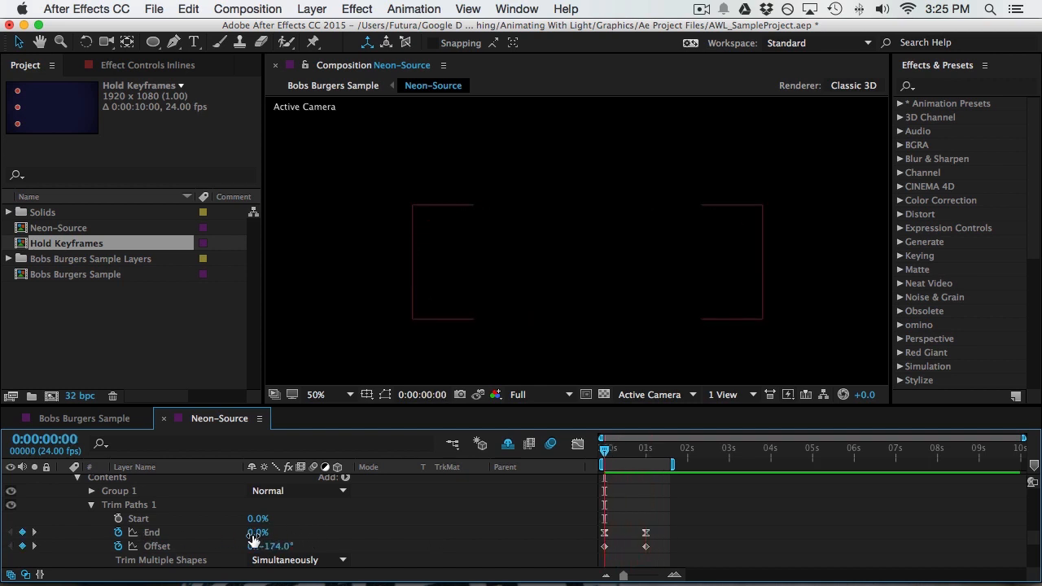
click(253, 535)
text(50)
key(Return)
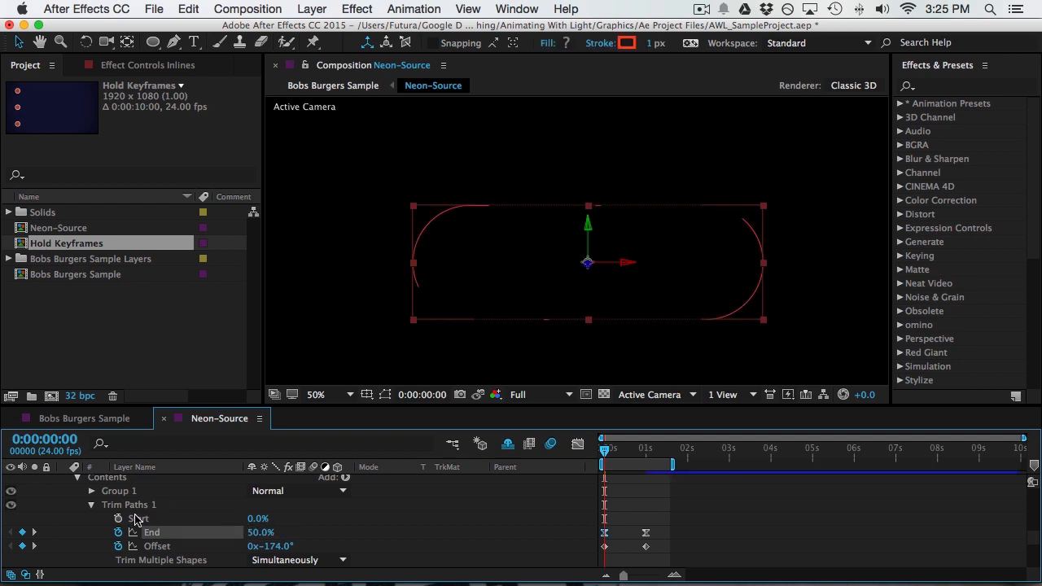
Keyframe the Inlines Trim Paths Start at 50% at 0:00:00:00 and 0% at 0:00:01:00
click(119, 519)
click(261, 521)
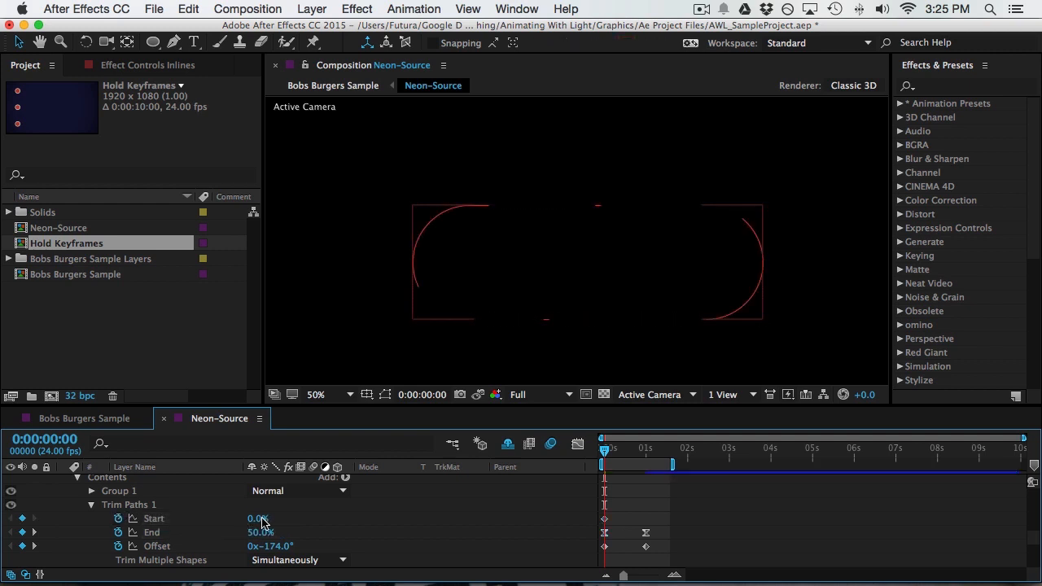
key(Return)
key(k)
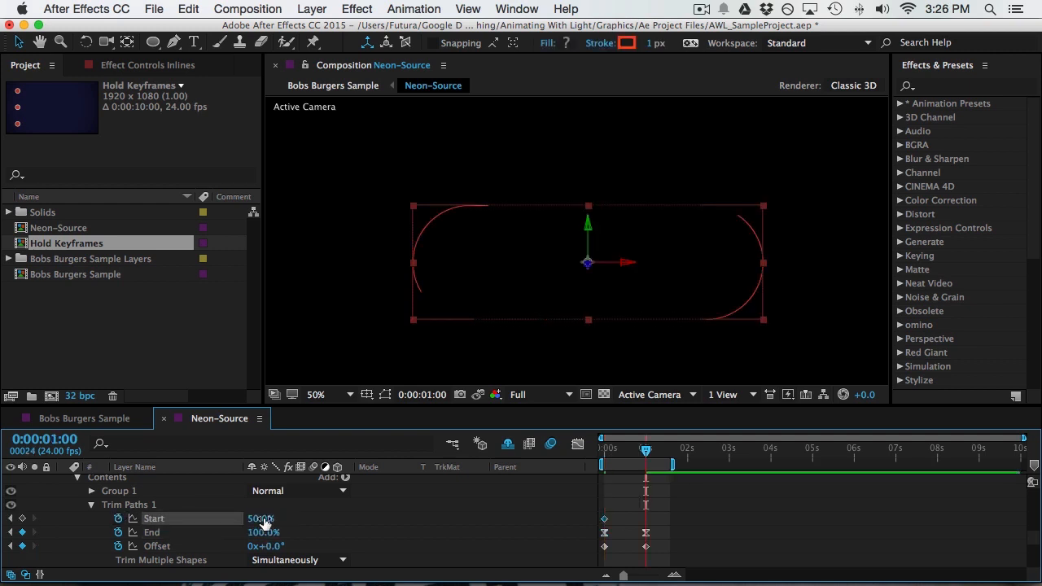
click(259, 521)
key(Return)
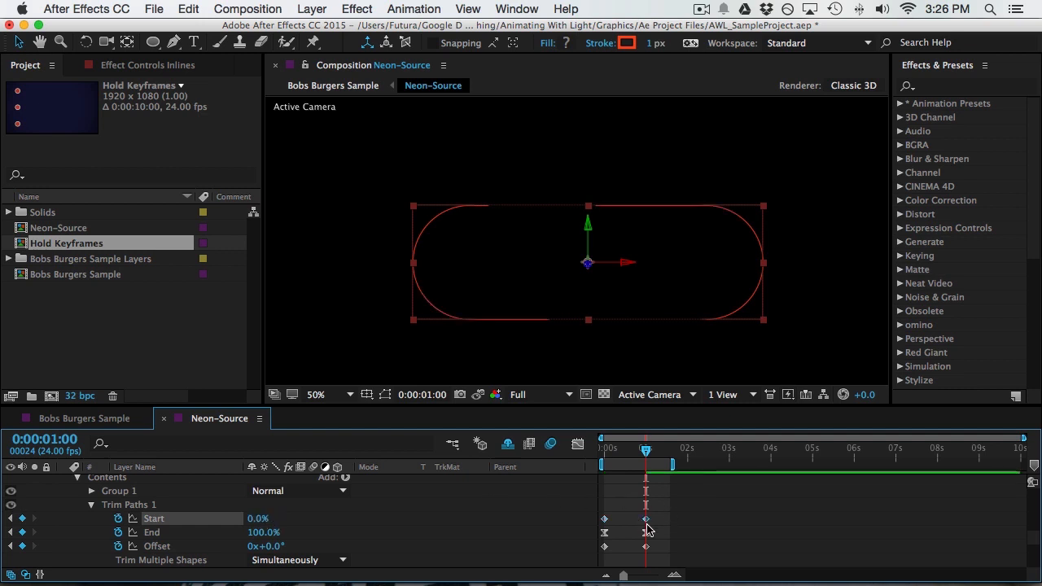
Easy Ease the Trim Paths Start and End keyframes together in the speed graph and preview the write-on from the centre
click(499, 526)
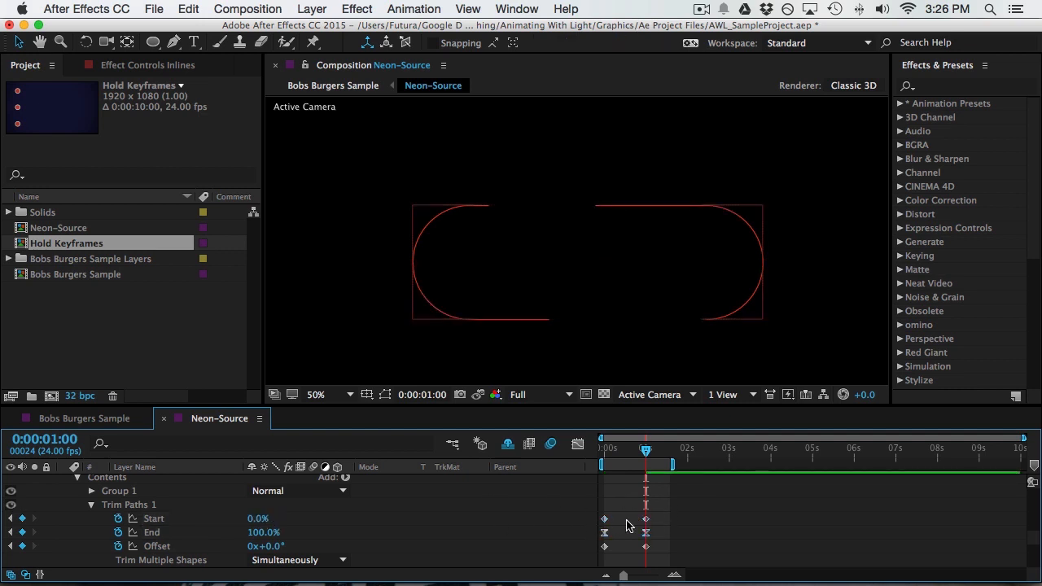
drag(672, 515, 583, 534)
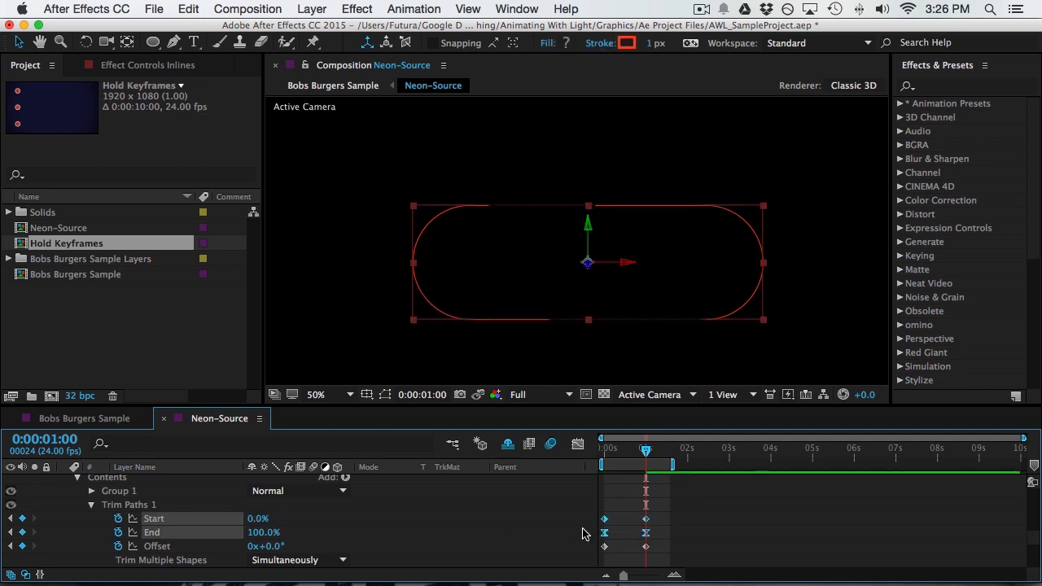
click(577, 444)
drag(592, 543, 618, 511)
key(F9)
key(space)
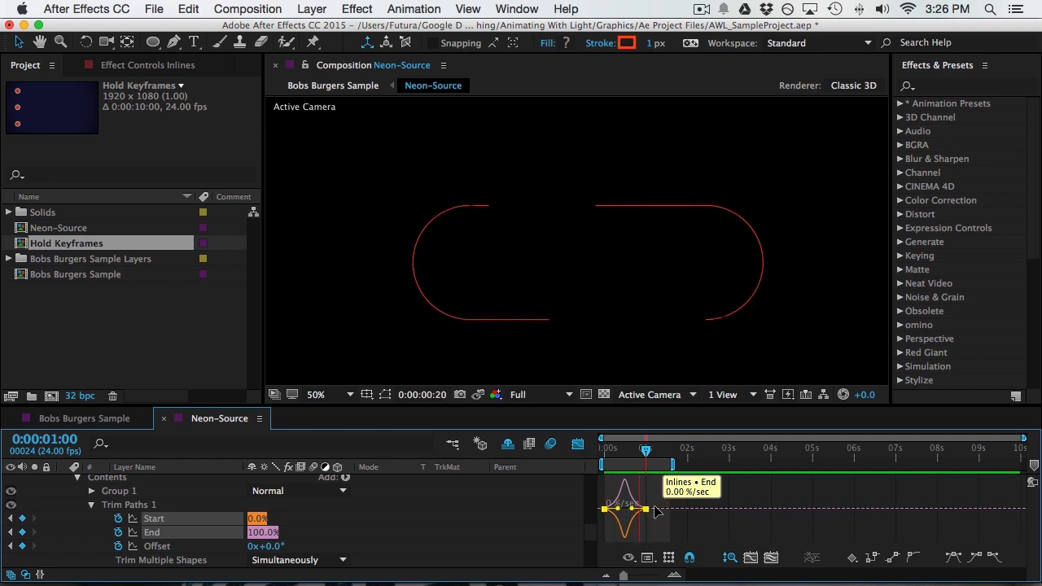
Try the write-on without Offset keyframes, and undo back past the Start keyframes and the 50% End value
click(579, 446)
drag(662, 452, 643, 451)
click(117, 546)
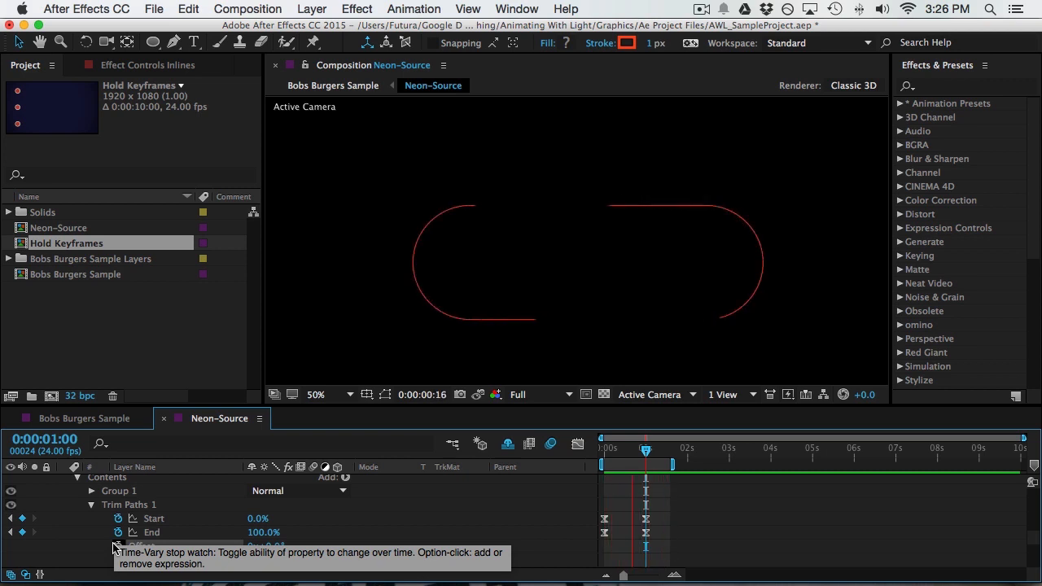
click(115, 546)
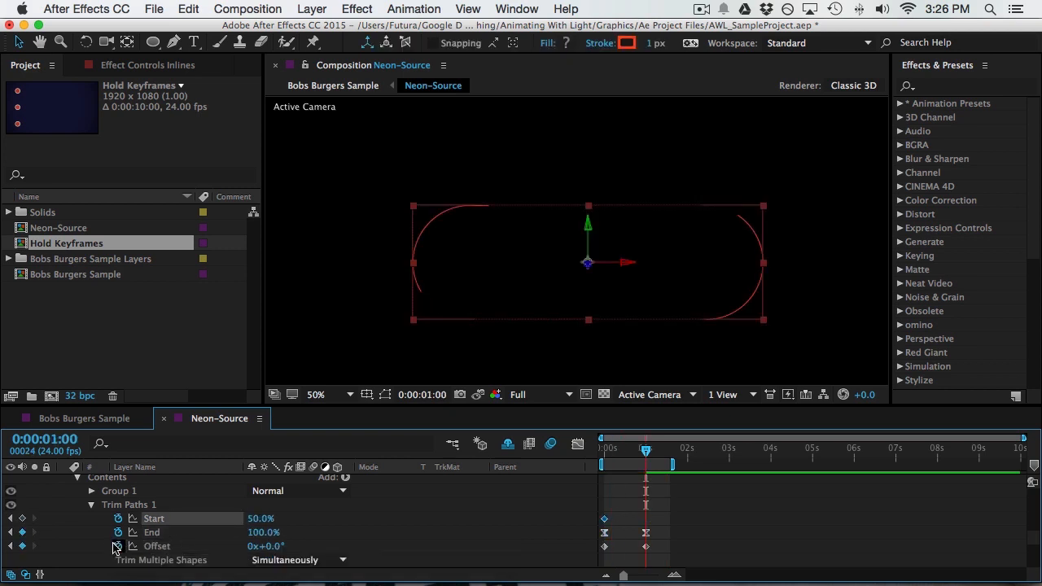
key(super+z)
key(space)
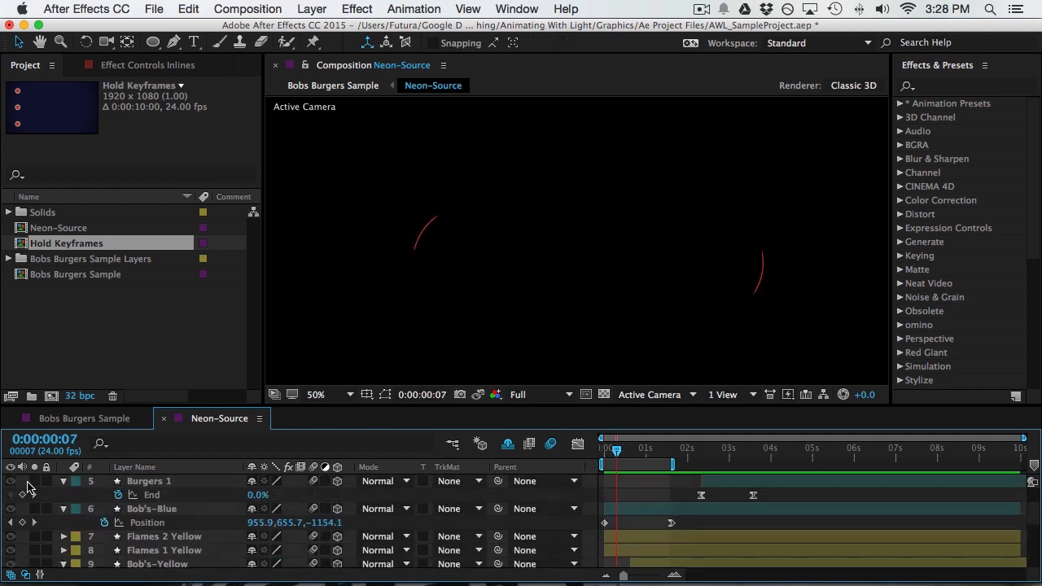
Unsolo the Inlines layer to show the whole sign and extend the work area to about 3 seconds
scroll(49, 529, down, 5)
click(35, 546)
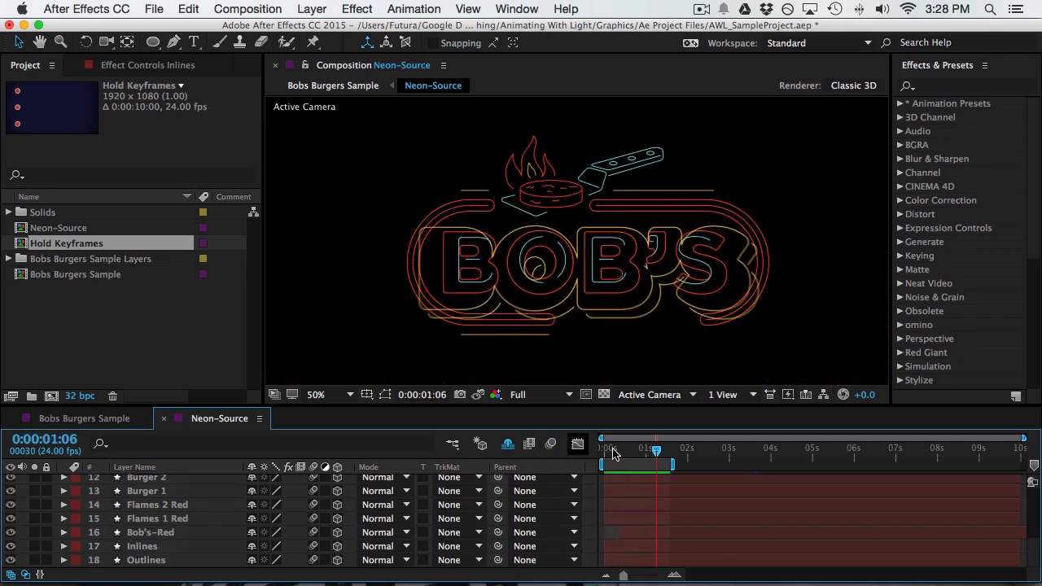
drag(670, 464, 725, 463)
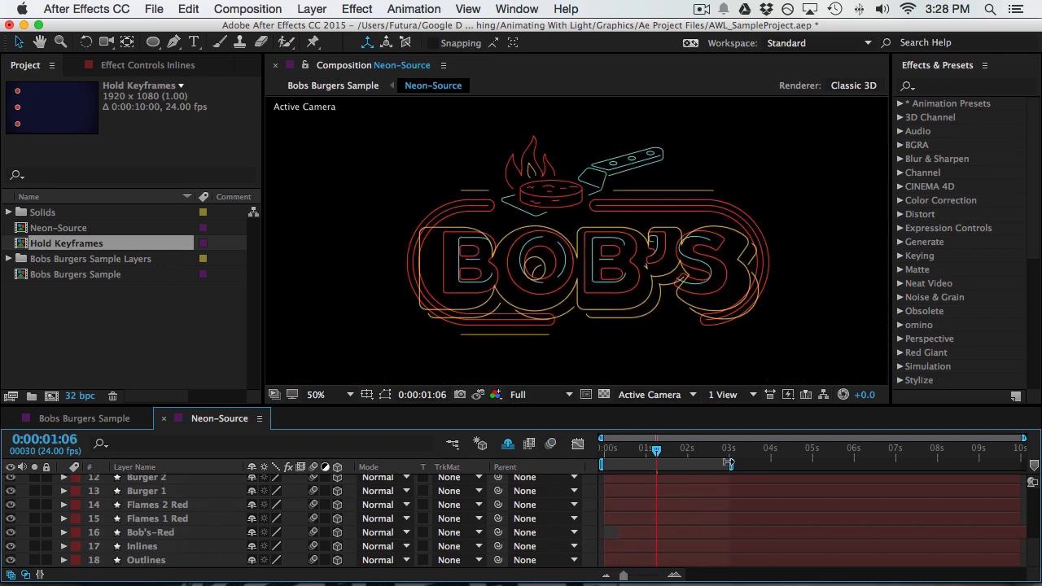
Copy the animated Trim Paths 1 from the Inlines layer to the Outlines layer and preview both layers together
click(405, 229)
click(409, 246)
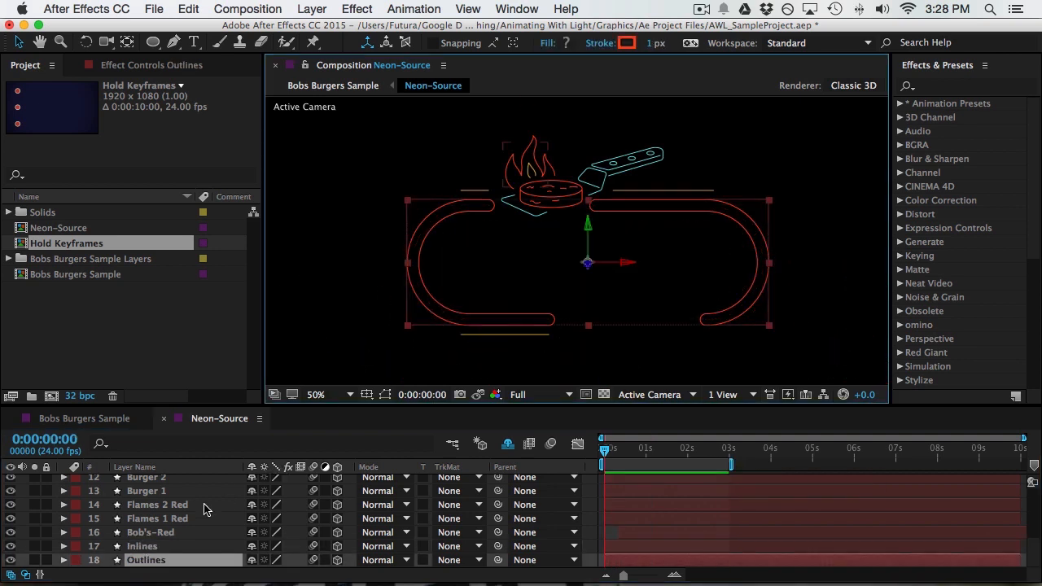
click(63, 546)
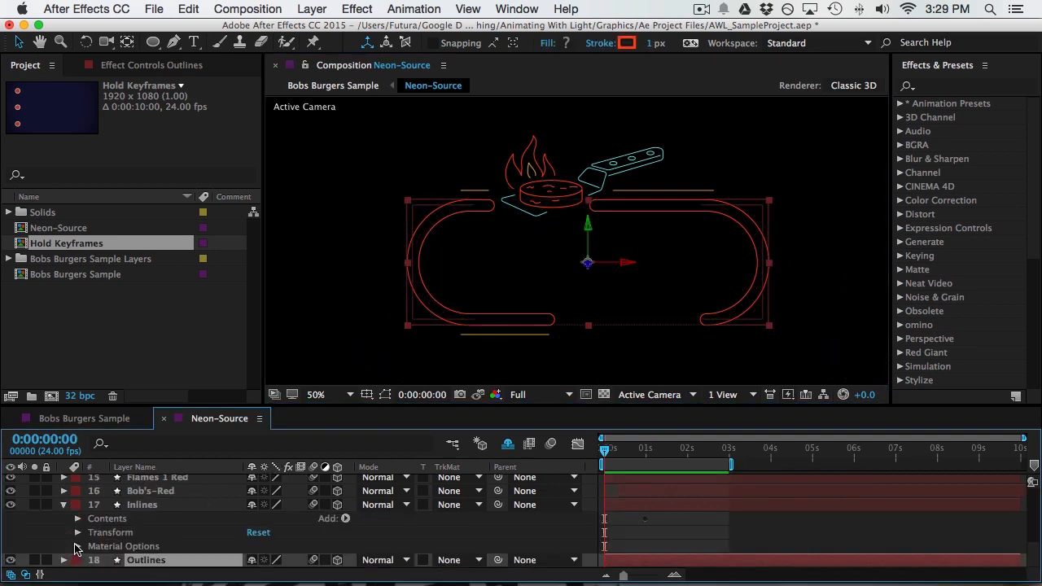
click(78, 519)
click(121, 546)
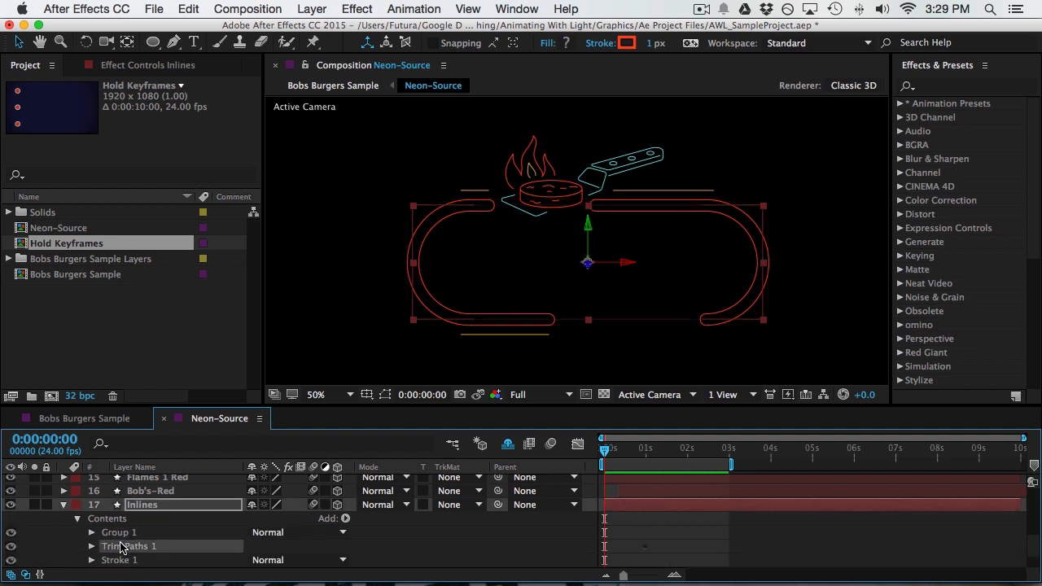
click(65, 506)
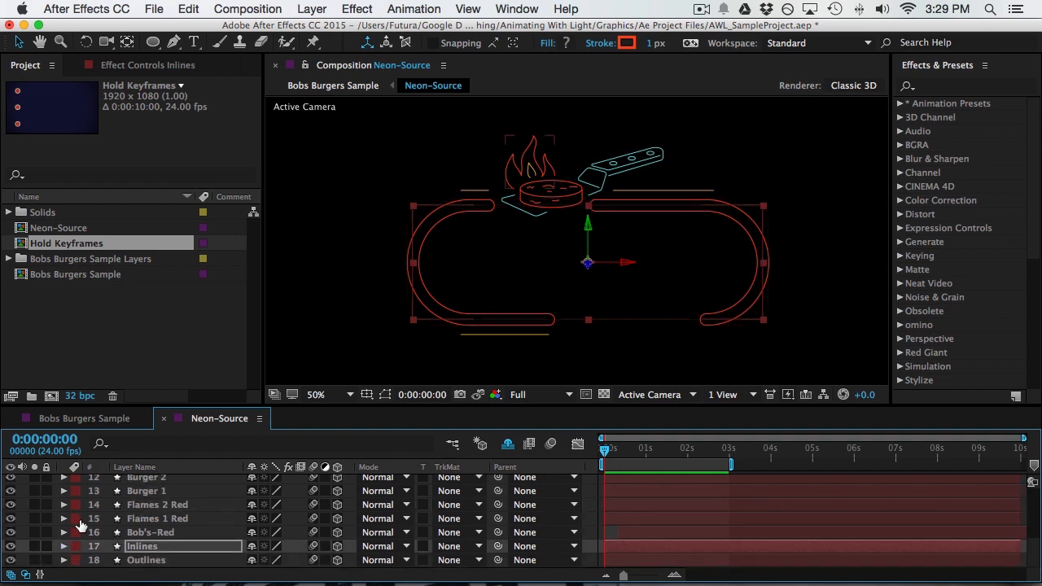
click(137, 560)
key(space)
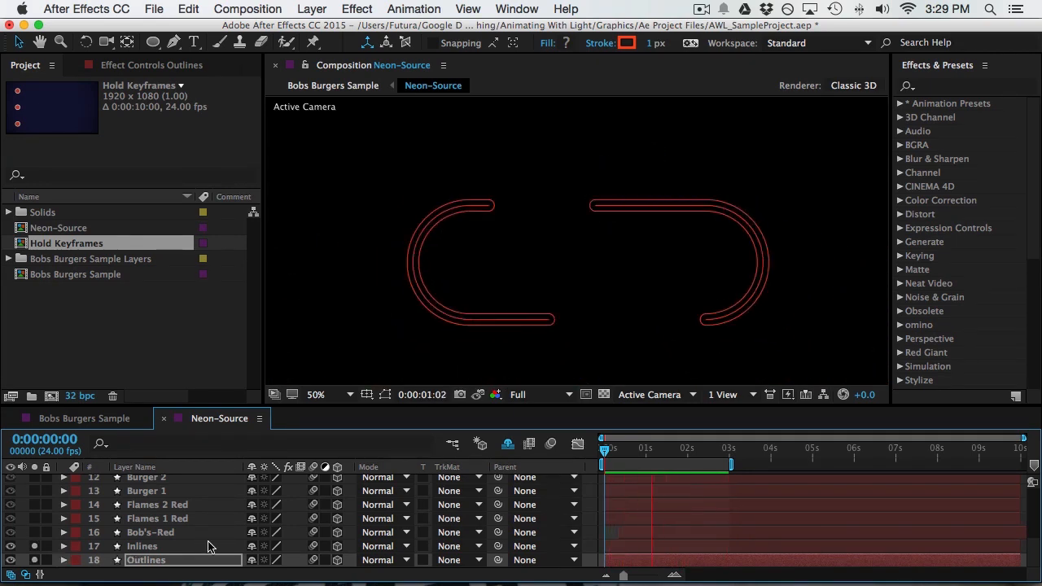
Move the Outlines layer's ending End and Offset keyframes to about 2.3 seconds and preview the full sign
key(u)
drag(643, 562, 698, 563)
key(space)
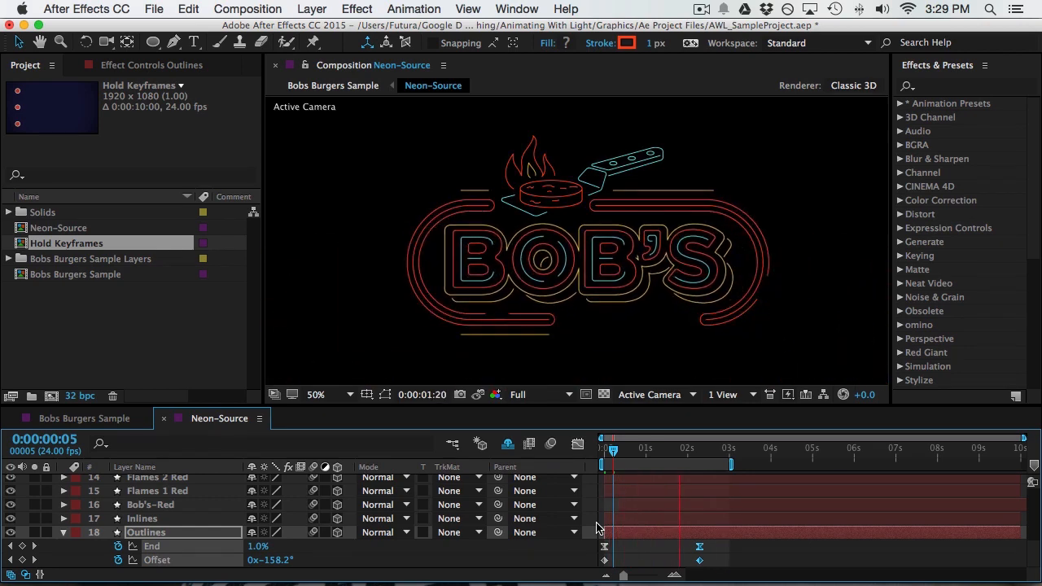
key(space)
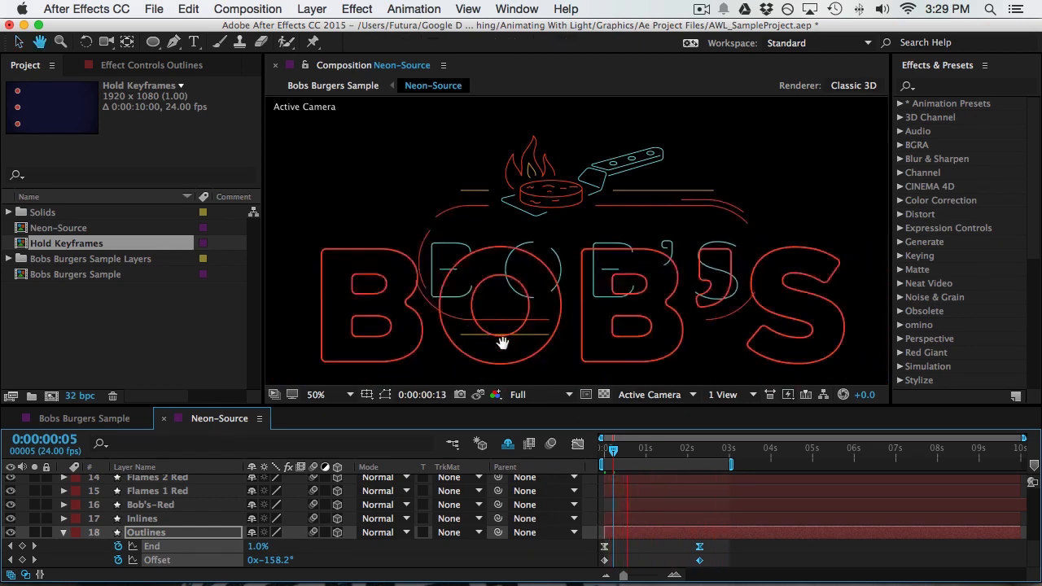
At 0:00:03:09, solo the yellow lines layer and add Trim Paths to its contents
drag(702, 448, 744, 448)
click(526, 348)
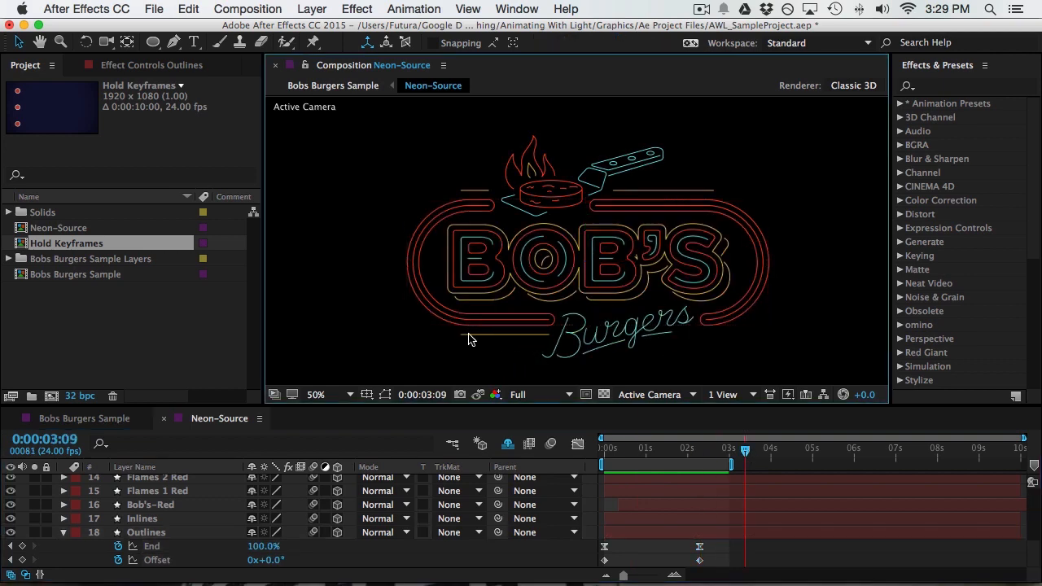
scroll(166, 503, up, 5)
key(space)
click(79, 554)
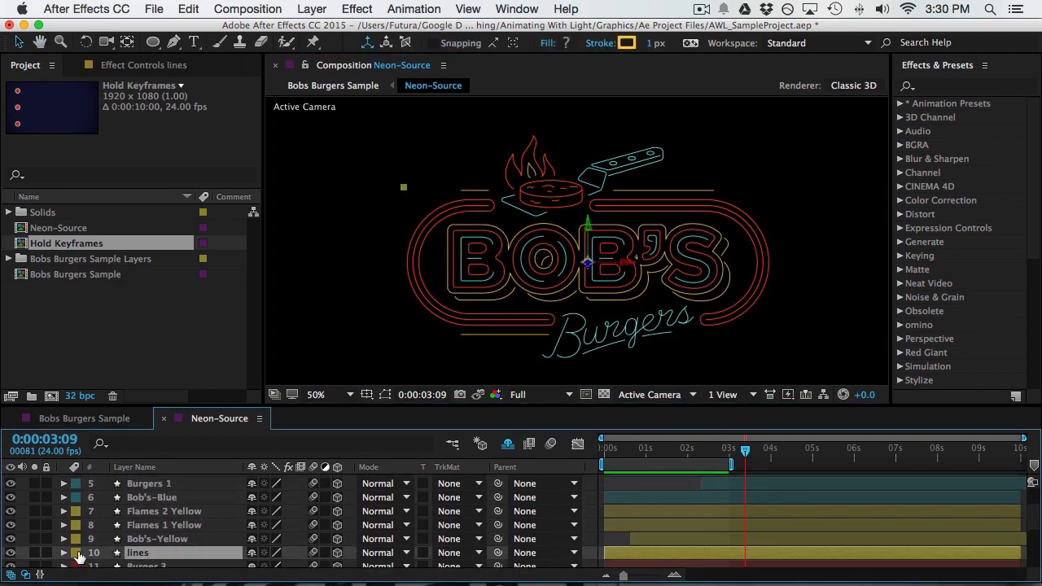
click(64, 553)
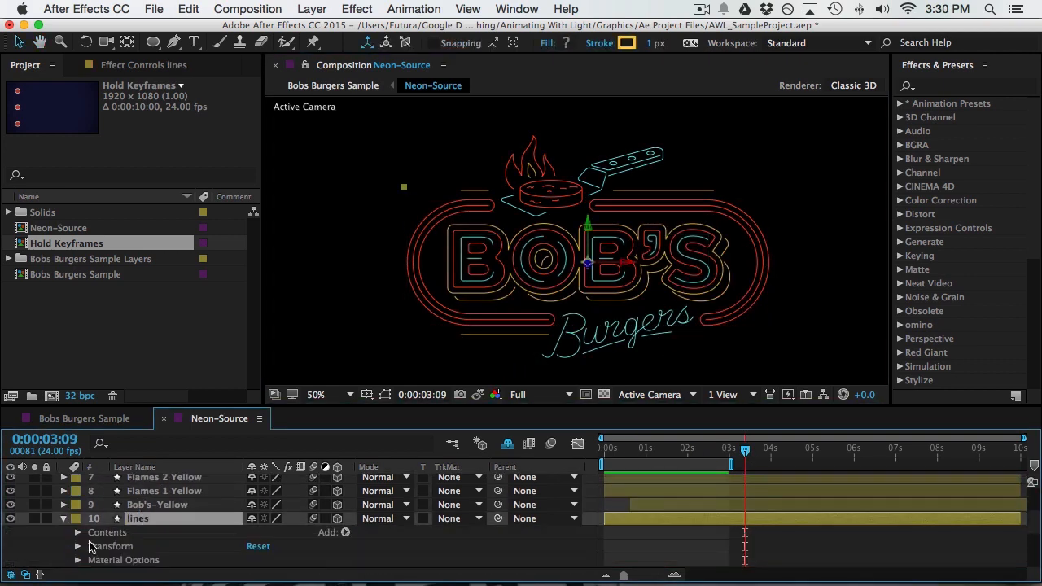
click(34, 519)
click(345, 532)
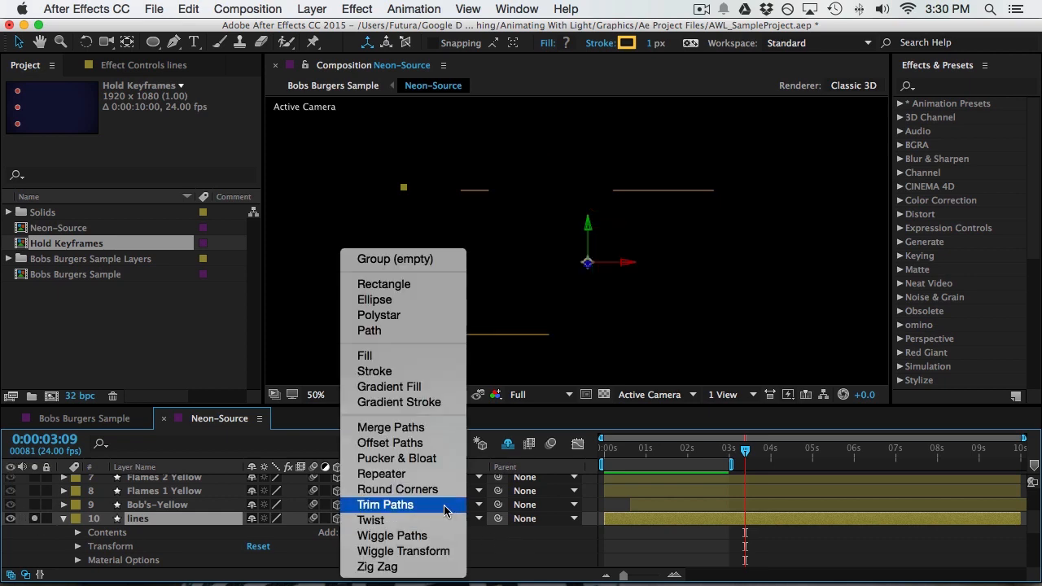
click(446, 505)
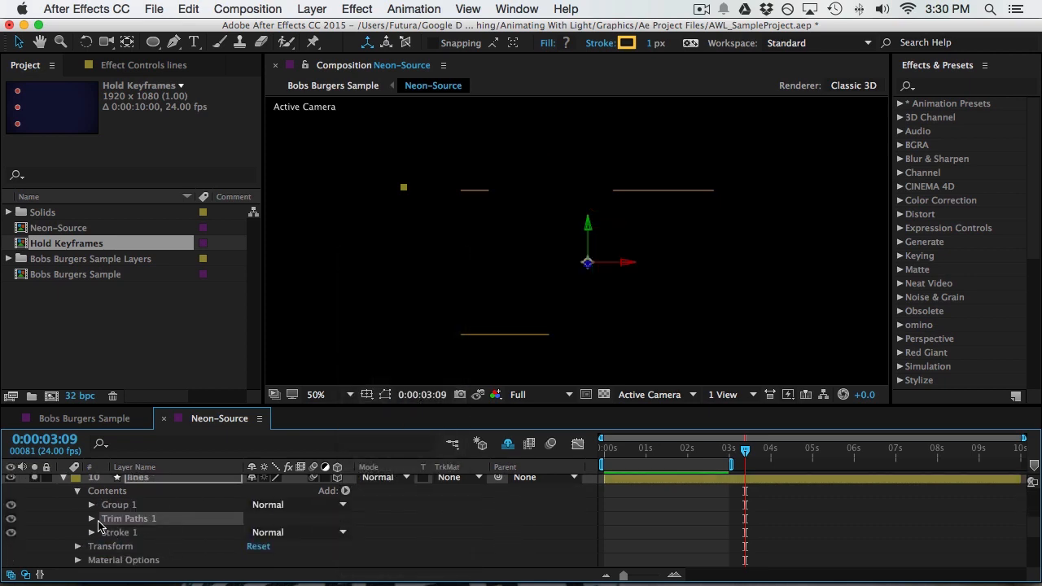
Keyframe the lines layer's Trim Paths with Start 0% and End 100% at 0:00:01:00 and both at 50% at 0:00:00:00, and preview
click(92, 519)
key(Home)
drag(644, 452, 646, 453)
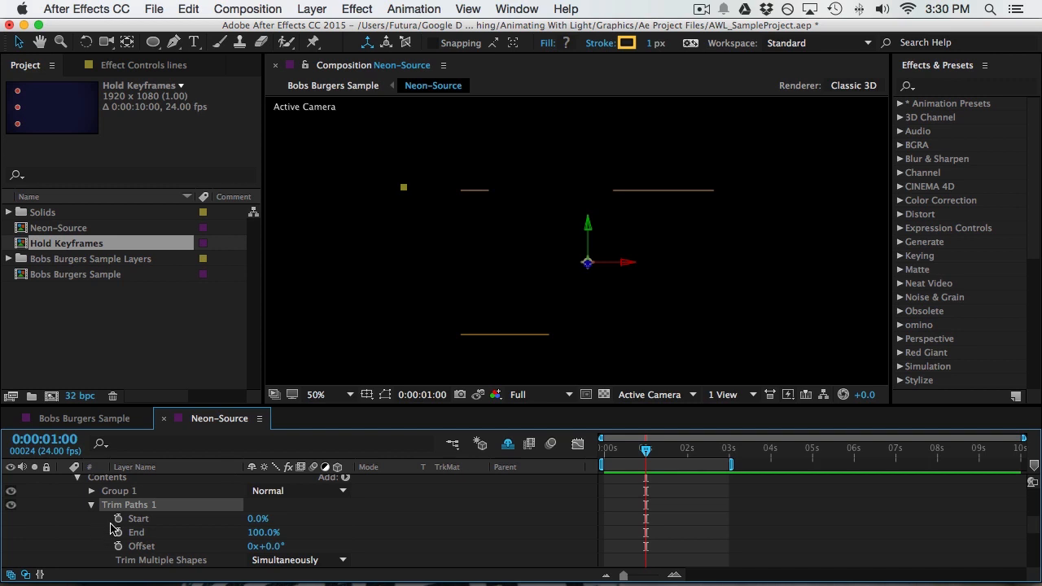
click(118, 519)
click(118, 532)
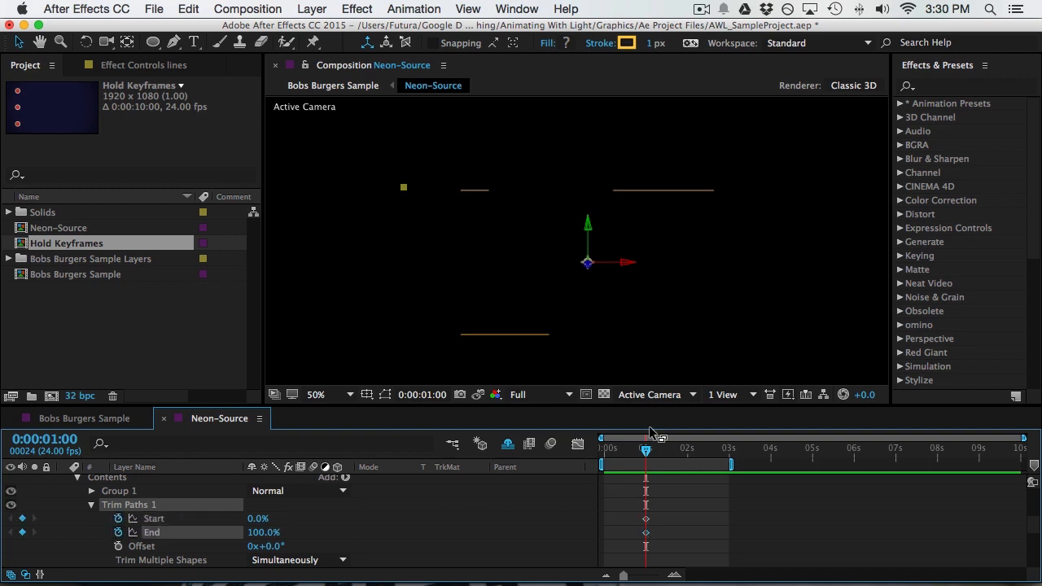
key(Home)
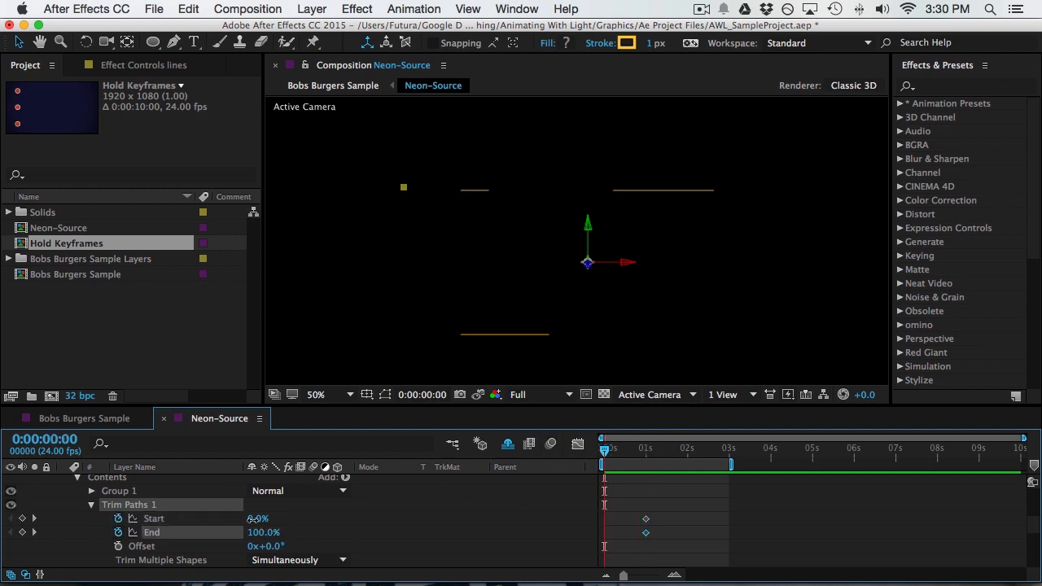
click(253, 518)
key(Return)
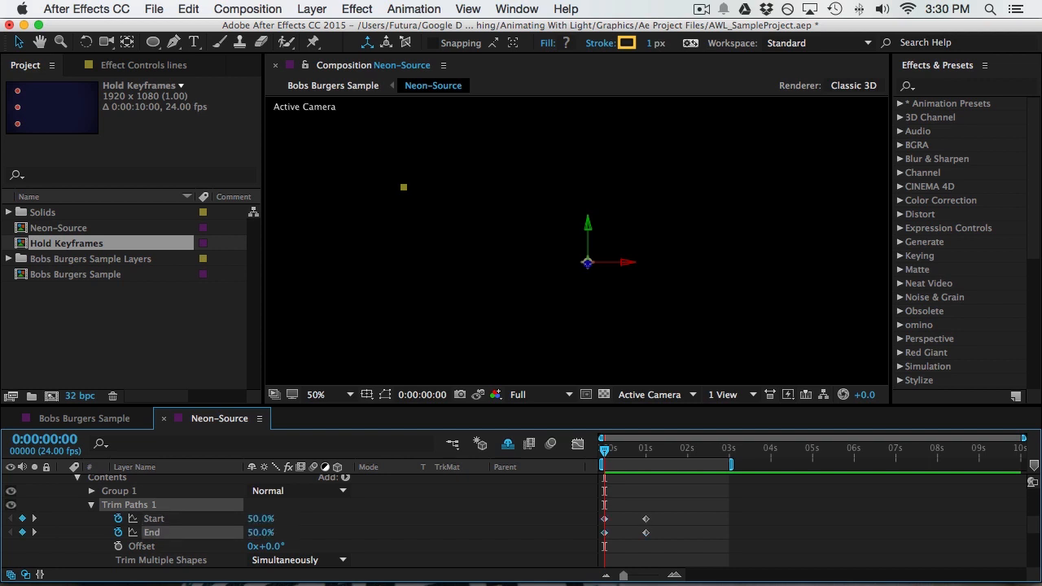
key(space)
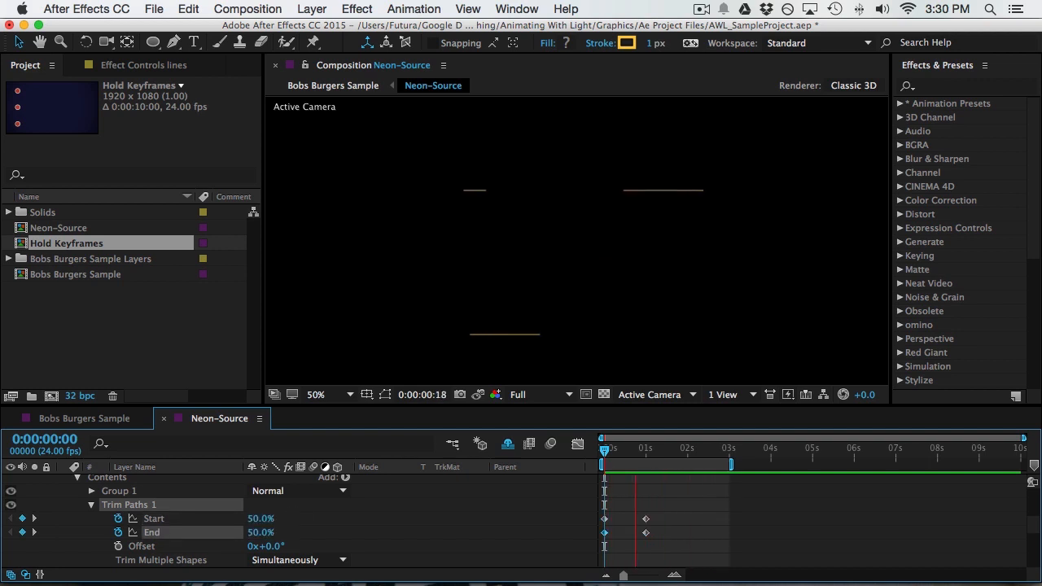
Easy-ease the lines layer's Start and End keyframes, lengthen their influence in the speed graph for a sharper mid-move peak, and preview
drag(663, 477, 602, 539)
click(578, 444)
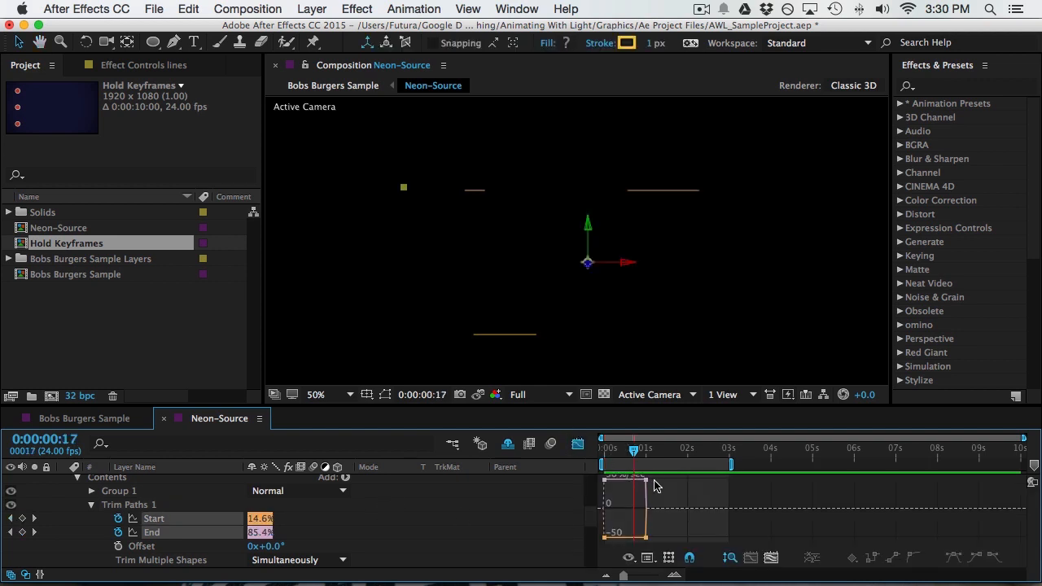
drag(657, 486, 598, 551)
key(F9)
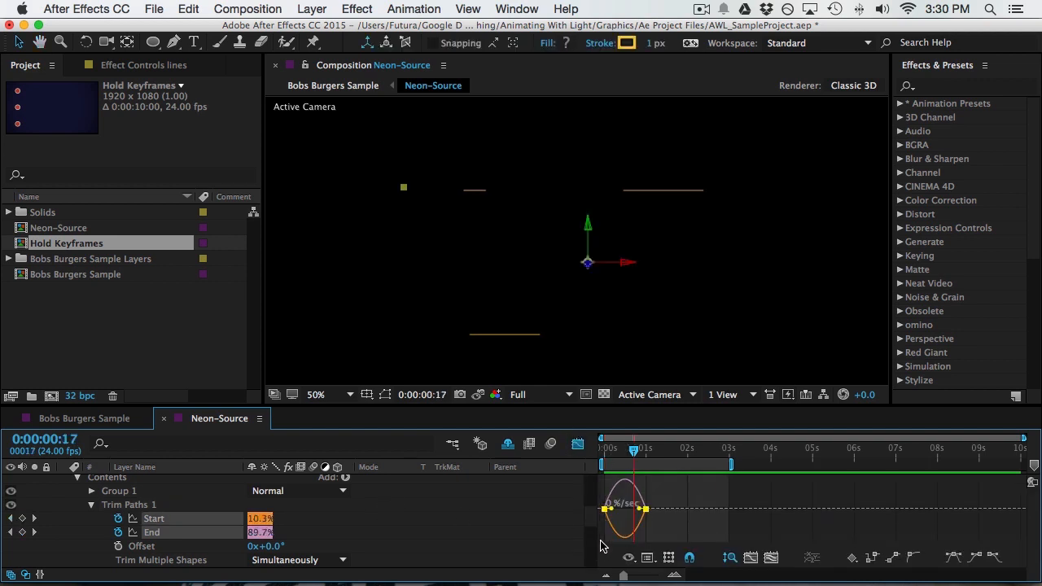
drag(639, 509, 615, 509)
key(space)
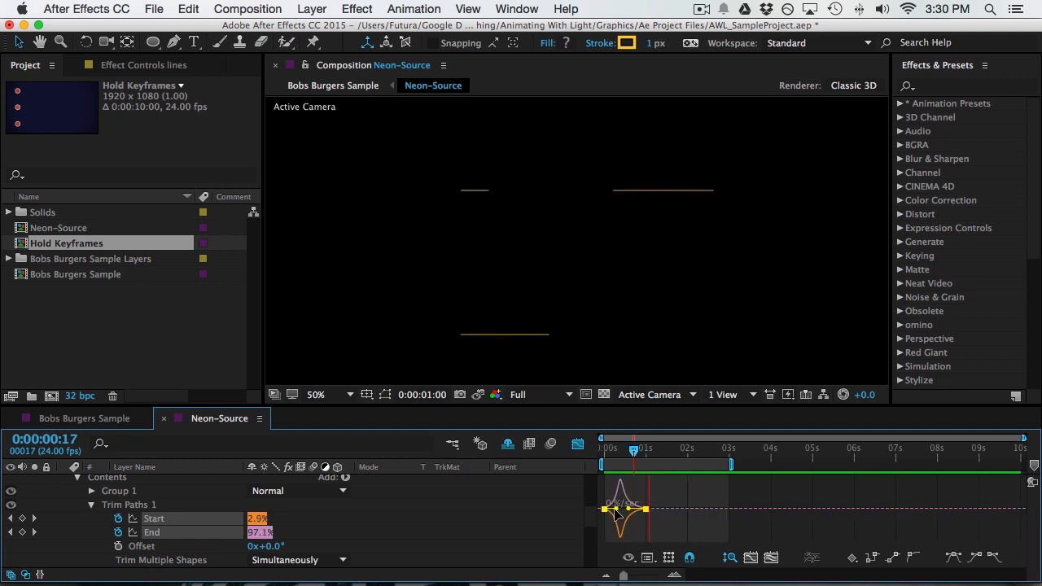
key(space)
Unsolo the lines layer, preview the full sign, and return to the layer bar view with the lines layer collapsed
scroll(171, 512, up, 6)
scroll(60, 540, down, 5)
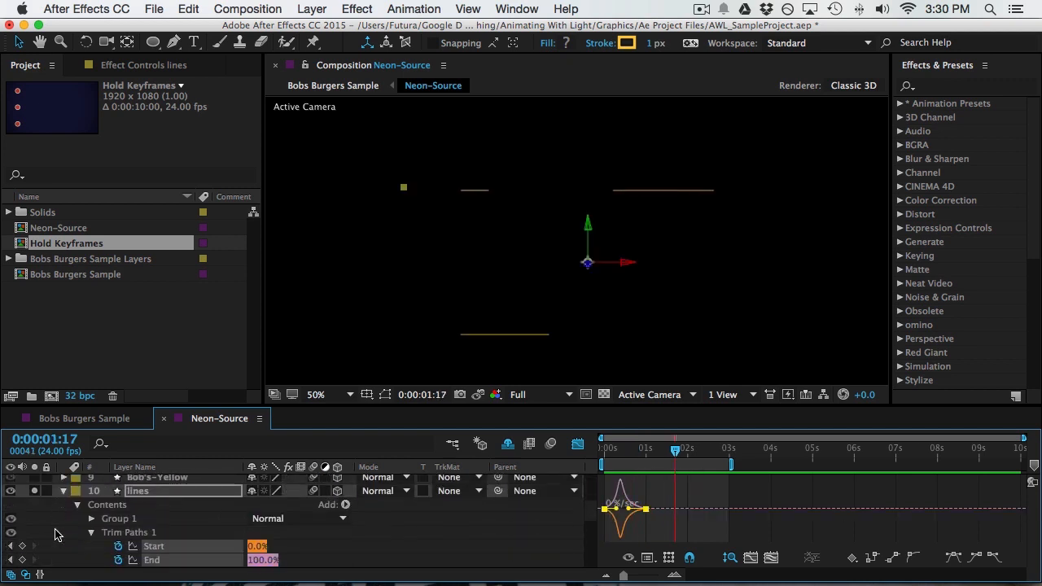
click(33, 491)
click(153, 492)
key(u)
key(space)
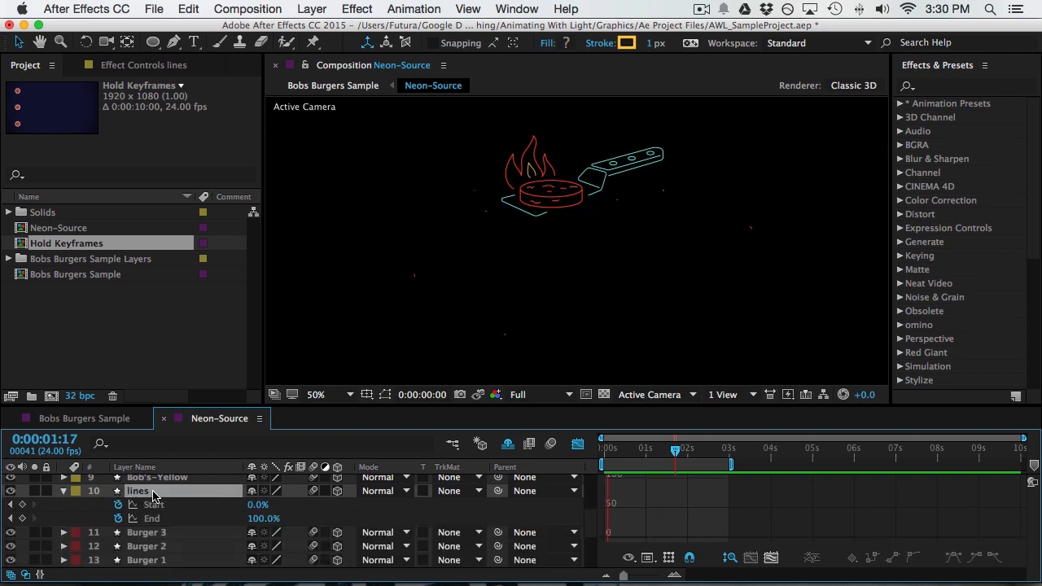
key(space)
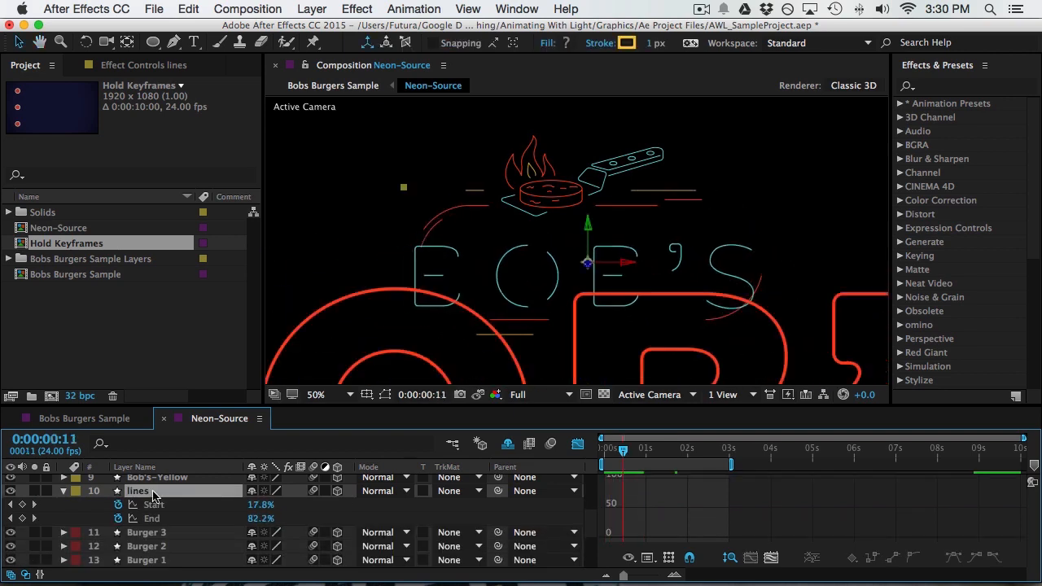
click(580, 446)
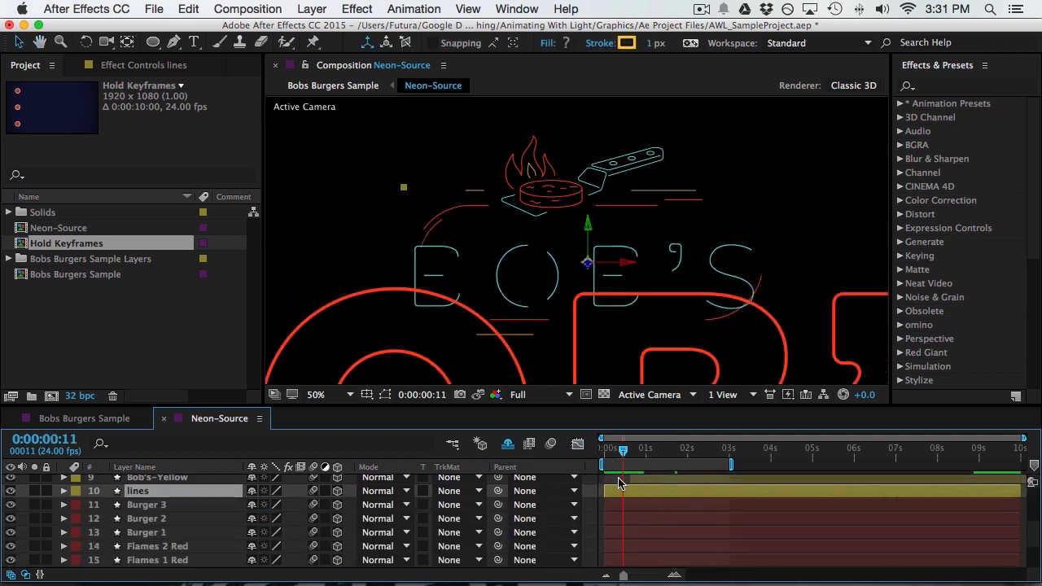
Shift the lines layer in time so it starts at about 1 second, and preview the sign
click(619, 479)
drag(625, 450, 658, 458)
drag(614, 488, 640, 491)
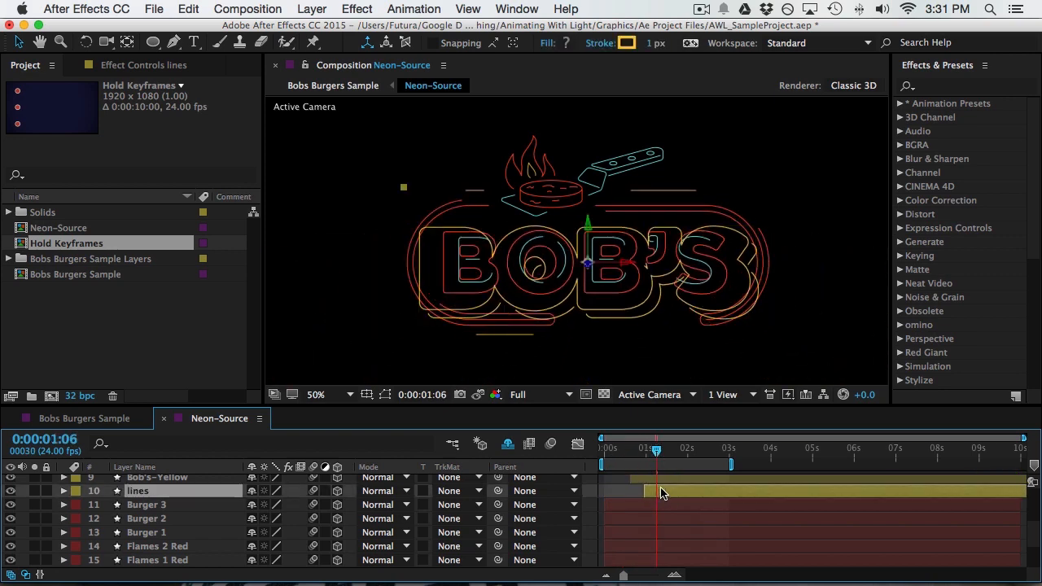
key(space)
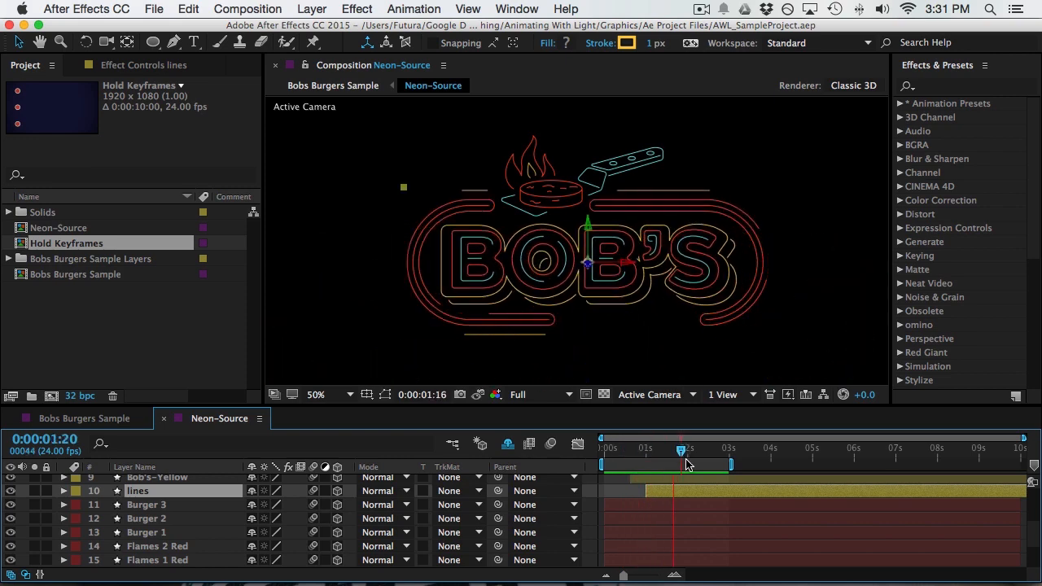
drag(688, 472, 657, 474)
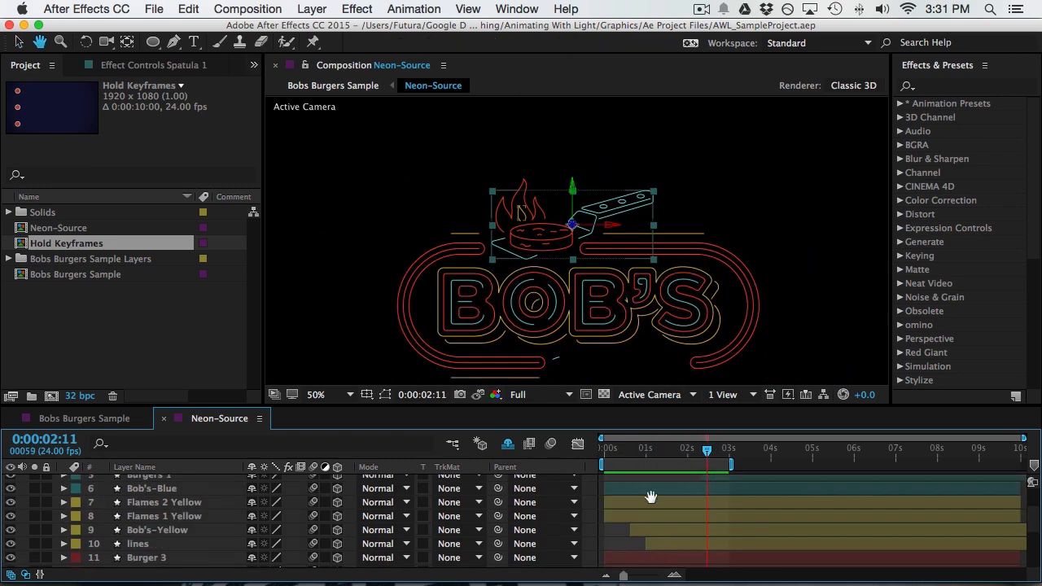
At 0:00:00:00, add Trim Paths to the contents of the Spatula 1 layer
drag(652, 495, 648, 539)
key(Home)
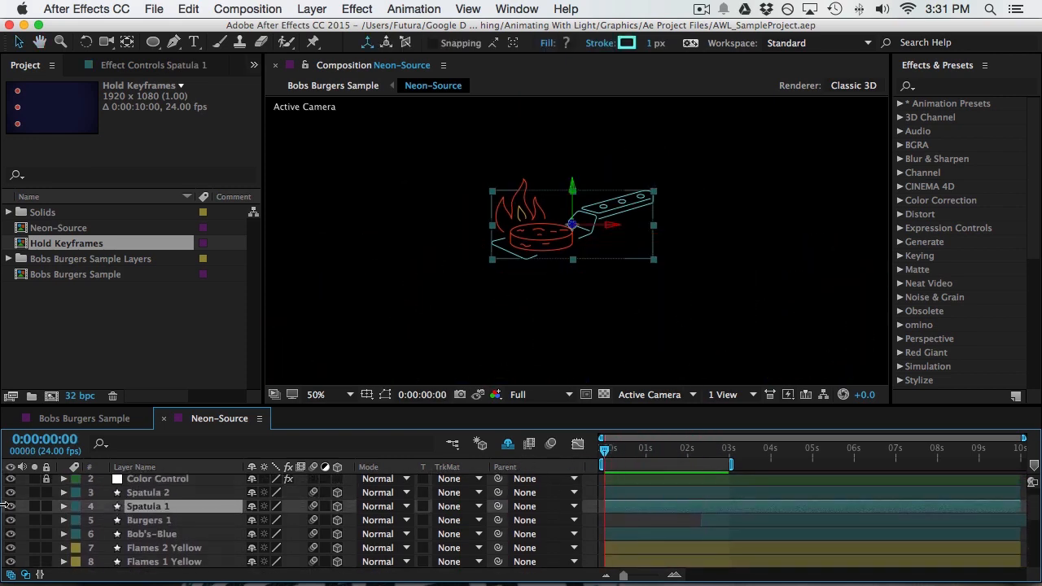
click(72, 506)
click(345, 520)
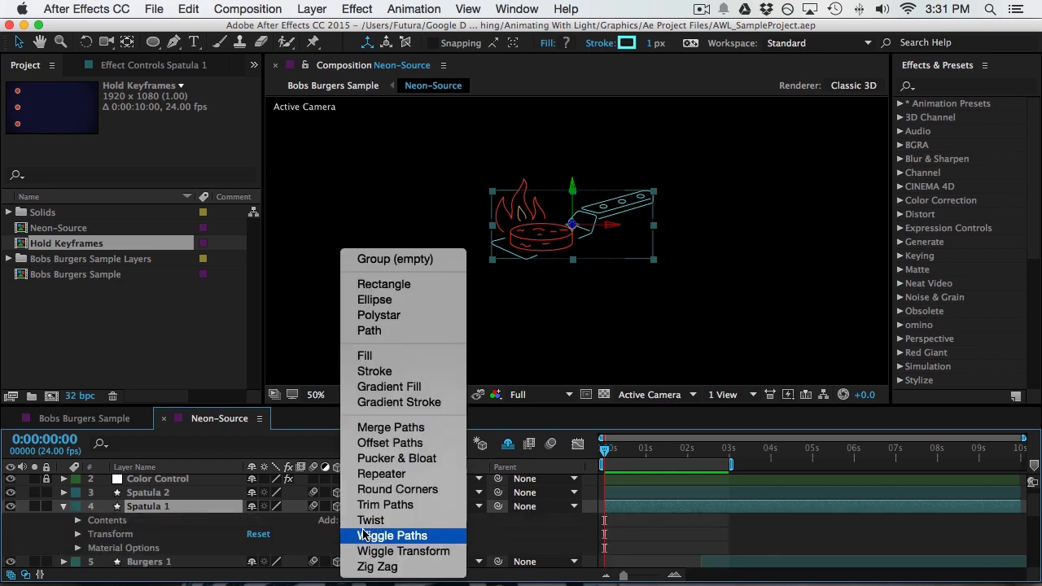
click(373, 507)
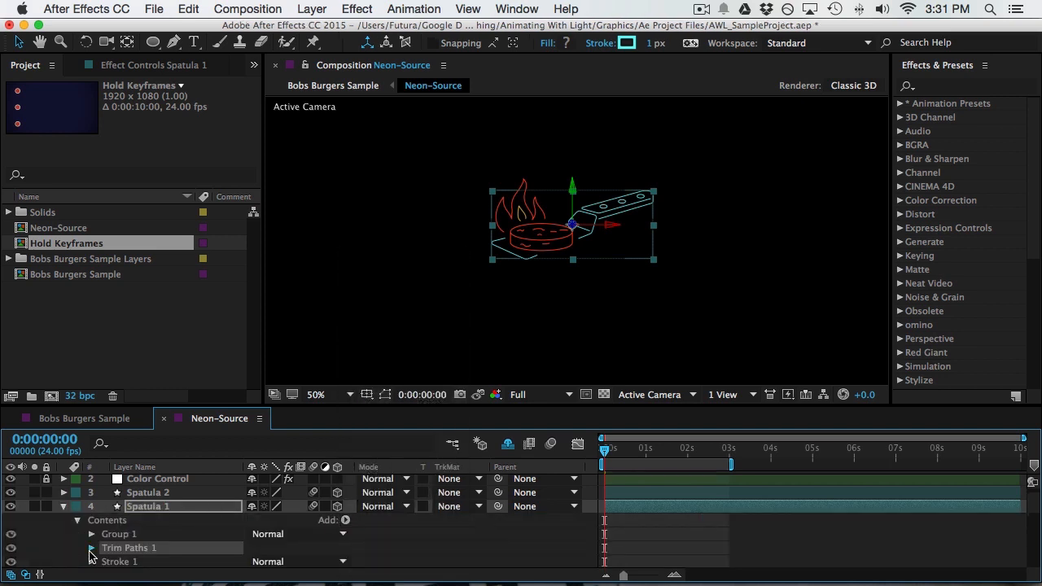
Keyframe Spatula 1's Trim Paths End from 0% at 0:00:00:00 to 100% at about 1.25 seconds
click(91, 549)
click(118, 532)
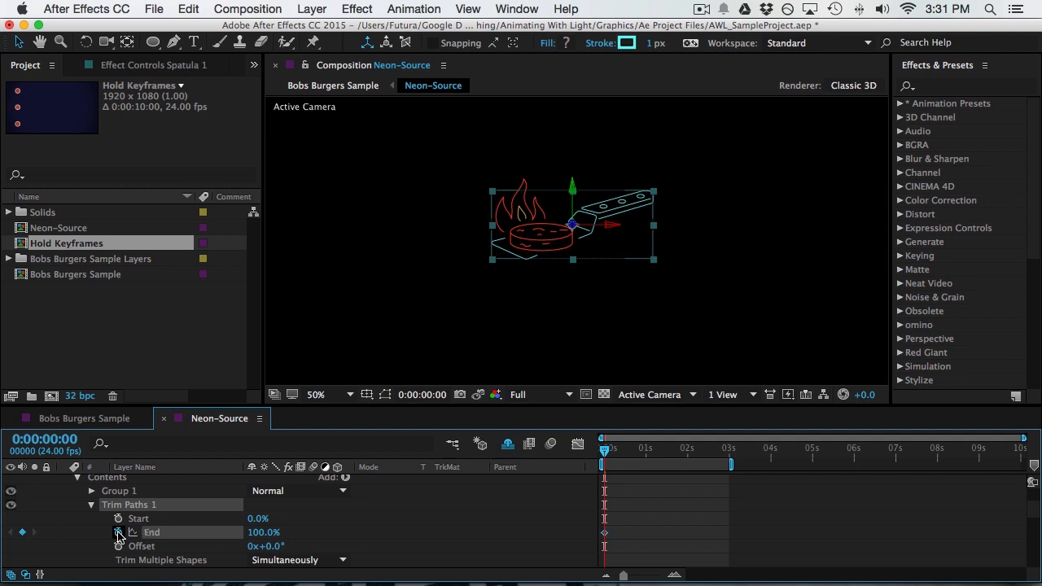
key(alt+shift+Right)
key(alt+shift+Right)
drag(116, 534, 107, 534)
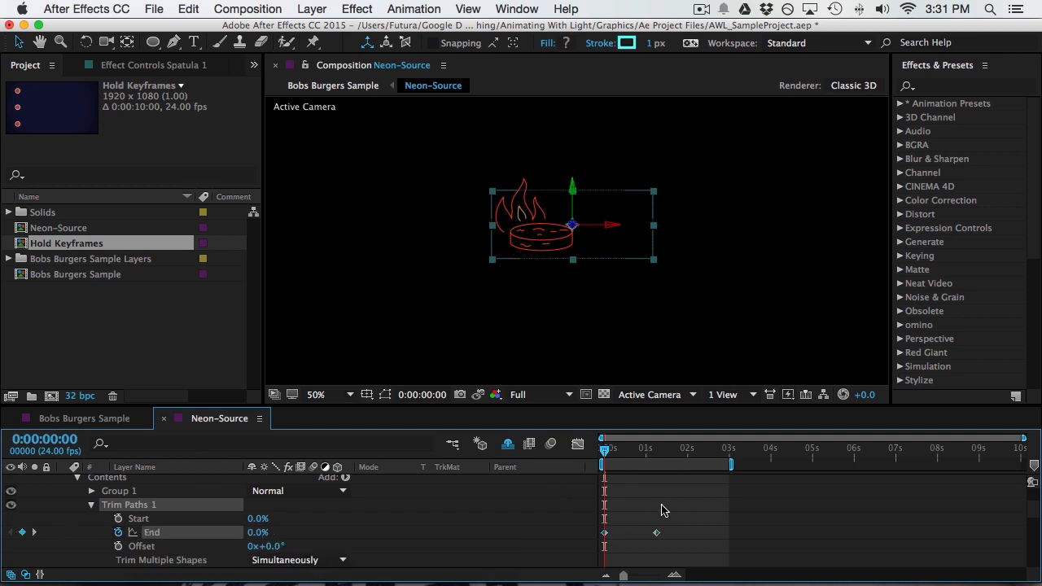
Easy-ease Spatula 1's End keyframes, lengthen the ending influence in the speed graph, and preview the write-on
drag(682, 520, 513, 575)
click(579, 446)
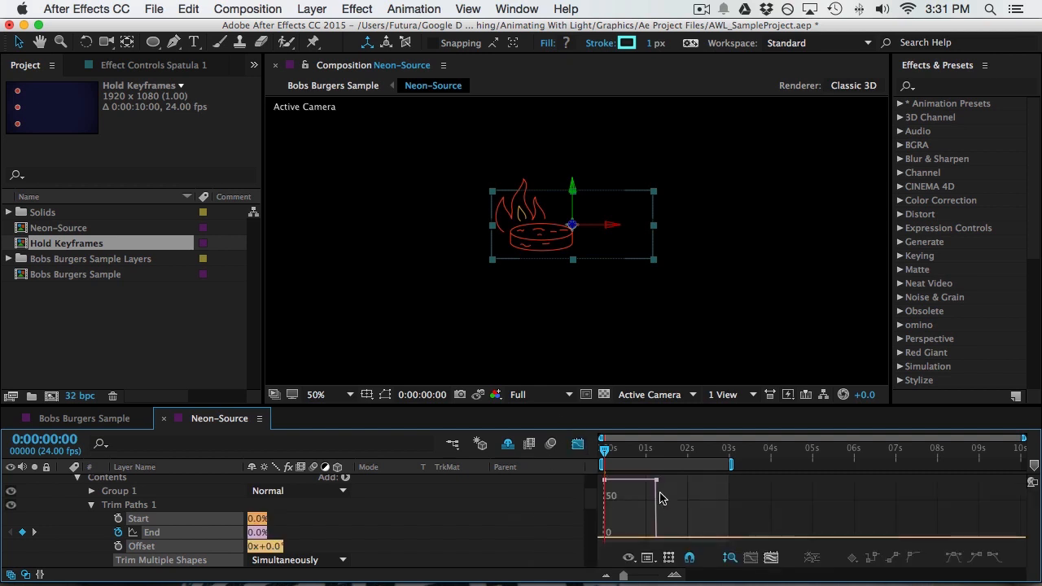
key(F9)
drag(648, 539, 622, 538)
click(579, 446)
key(space)
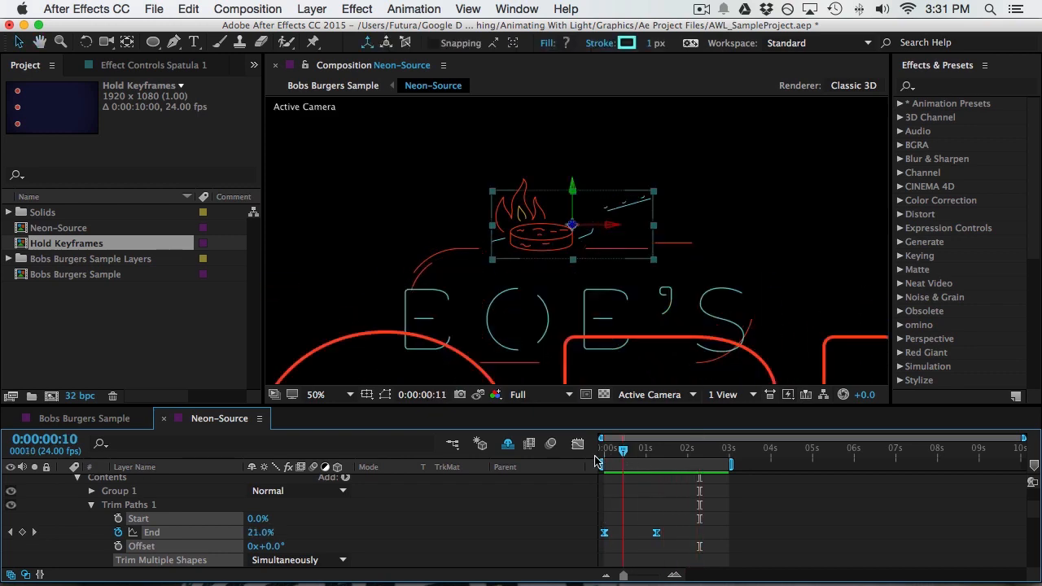
key(space)
Set Spatula 1's first End keyframe to 50% and keyframe Start from 50% at 0:00:00:00 to 0% at about 1.25 seconds
click(311, 527)
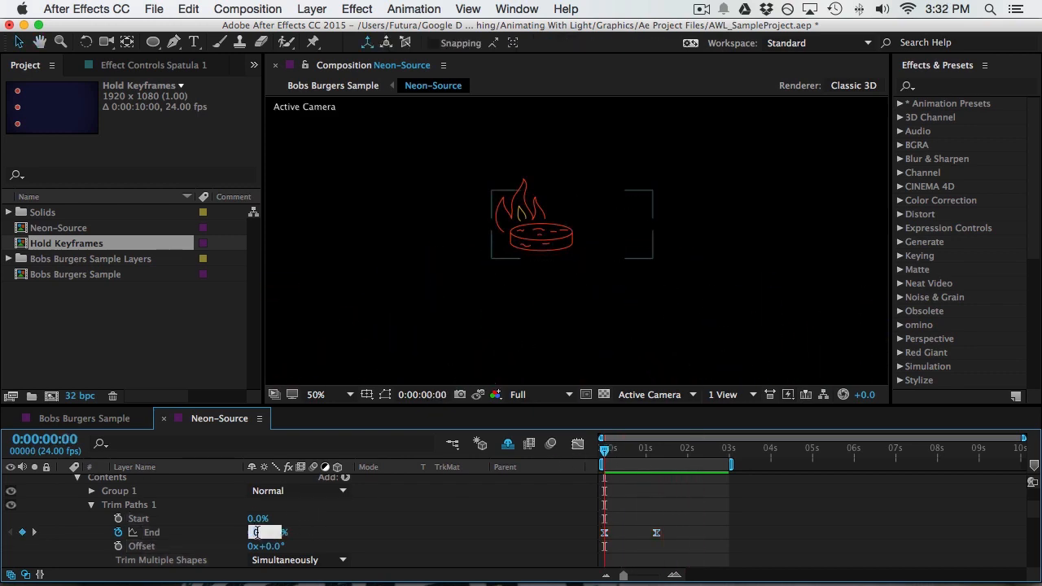
key(Return)
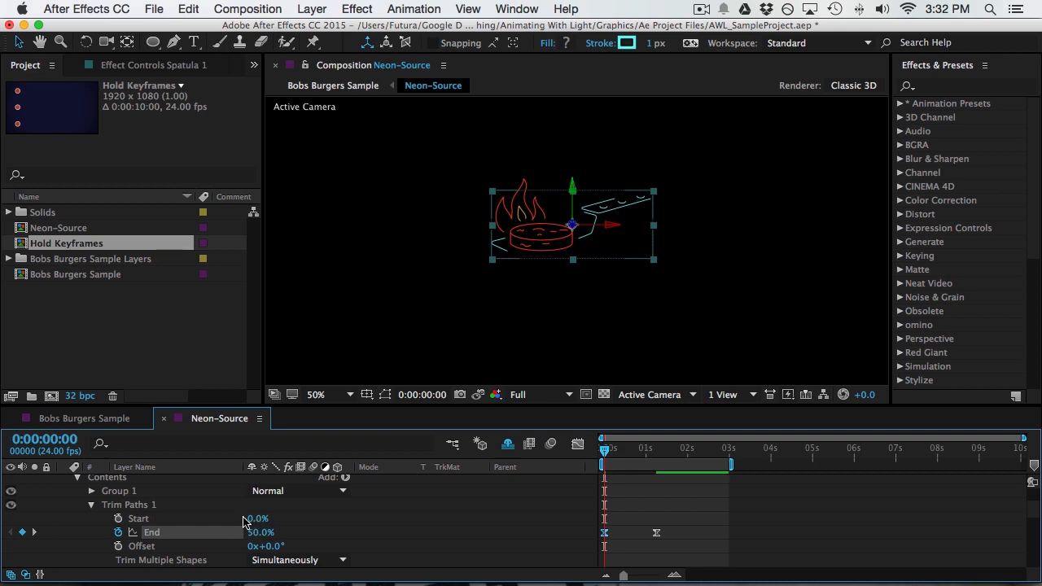
click(118, 519)
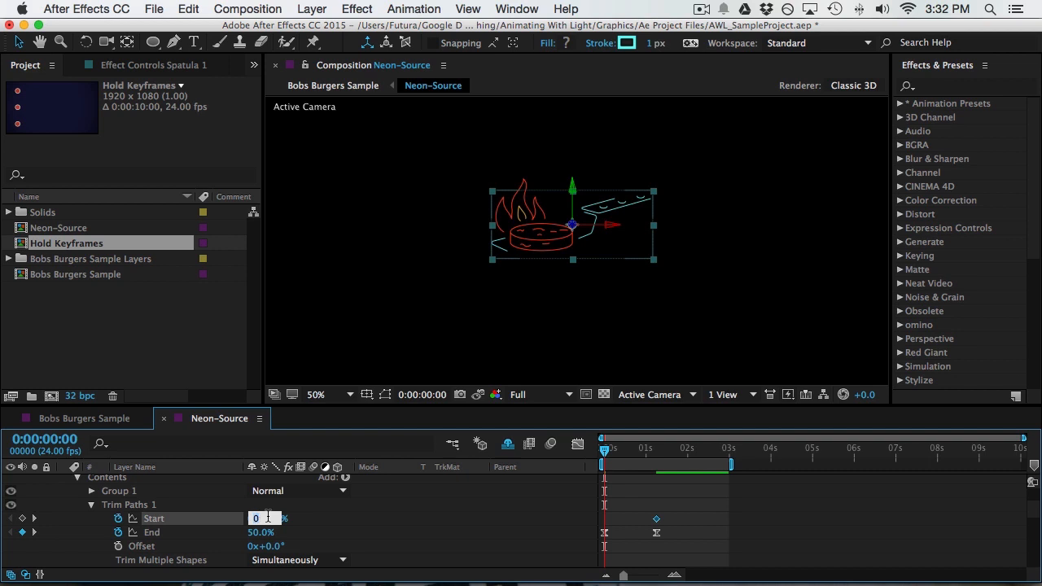
Easy-ease Spatula 1's Start and End keyframes, sharpen their speed curves towards the middle, and preview the centre-out write-on
drag(705, 526, 600, 539)
click(577, 444)
drag(674, 504, 639, 511)
key(F9)
key(space)
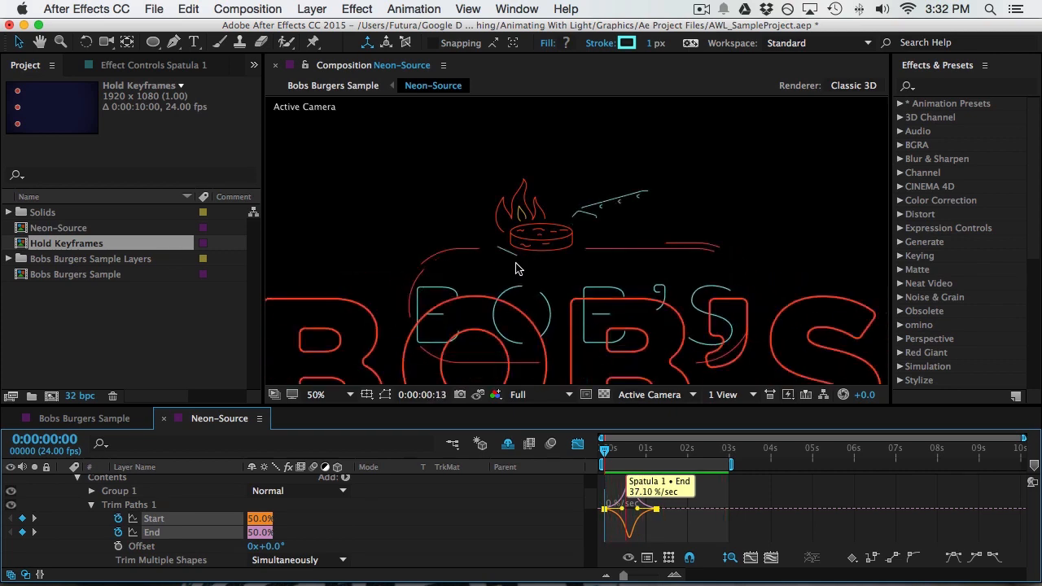
click(578, 444)
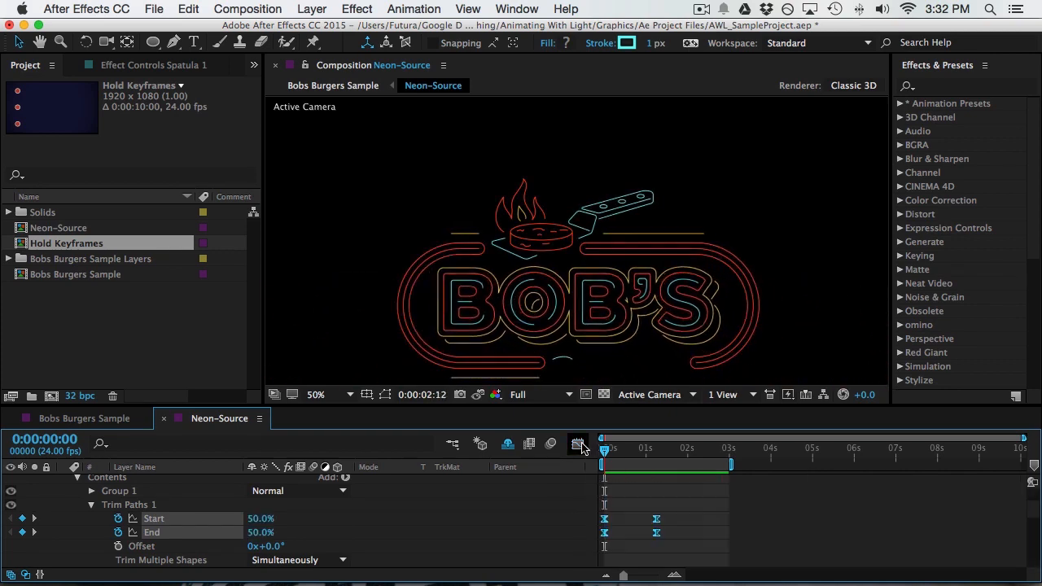
key(space)
drag(627, 455, 588, 455)
Copy the animated Trim Paths 1 from the Spatula 1 layer into the contents of the Burger 1 layer
click(132, 504)
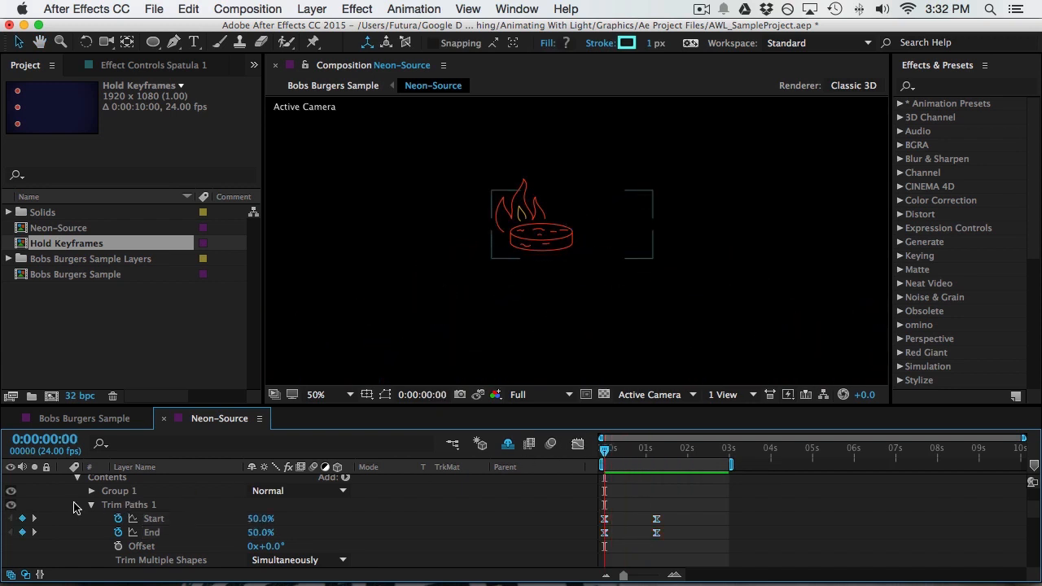
scroll(122, 506, down, 1)
scroll(114, 506, up, 4)
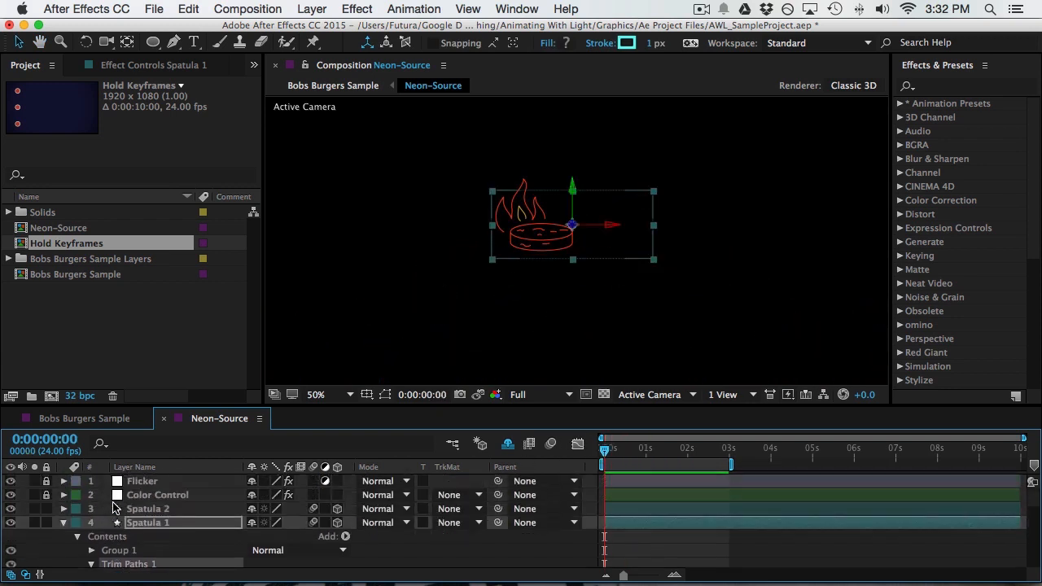
click(64, 523)
scroll(65, 528, down, 4)
scroll(65, 527, down, 4)
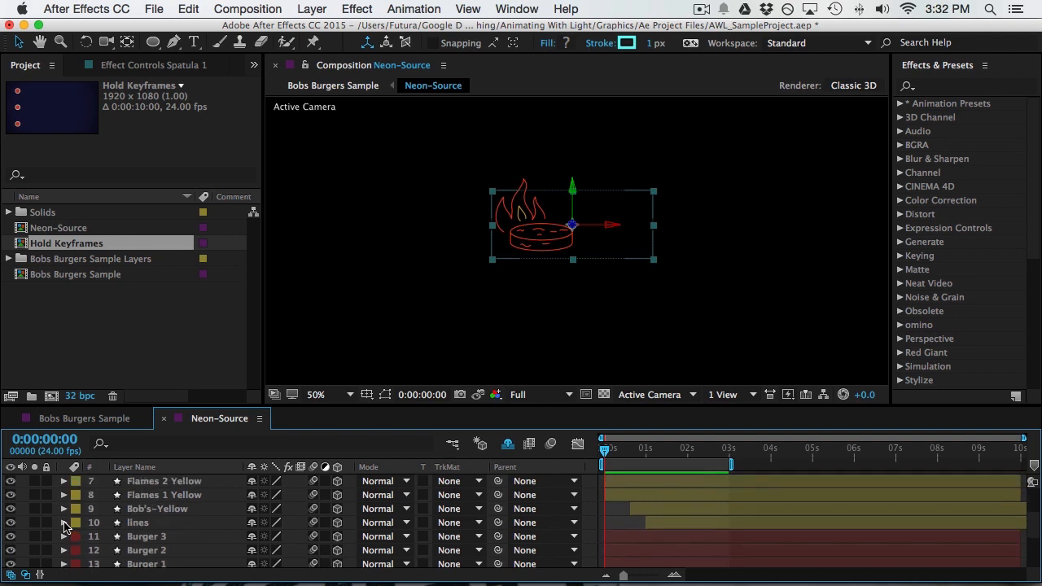
click(150, 539)
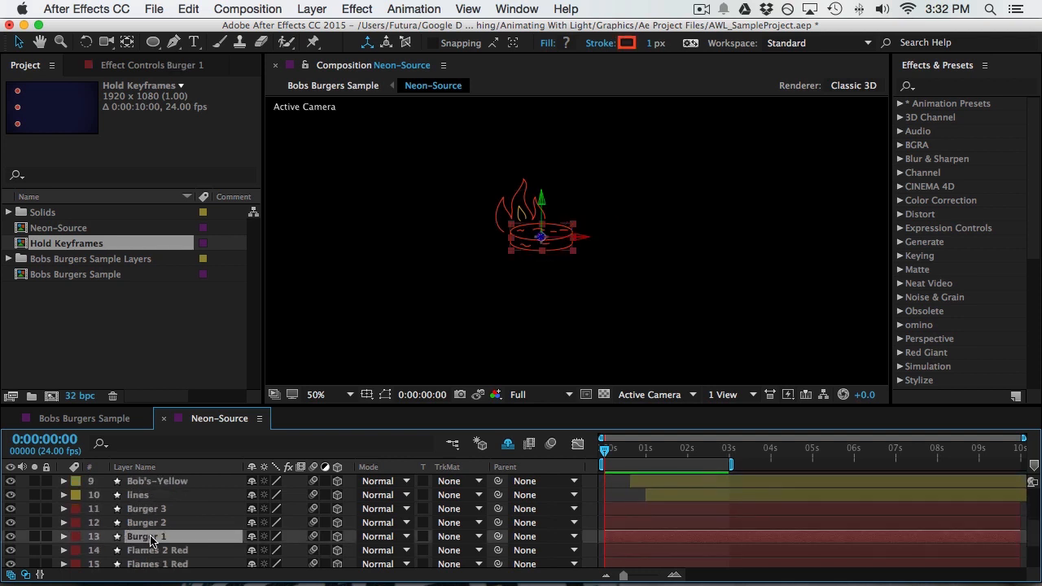
click(64, 536)
click(77, 533)
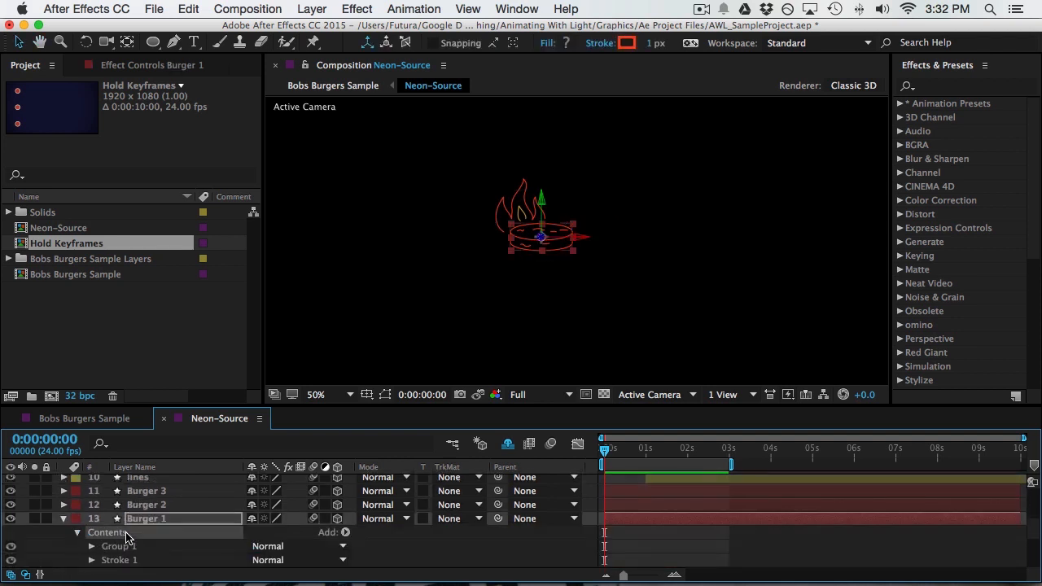
key(super+v)
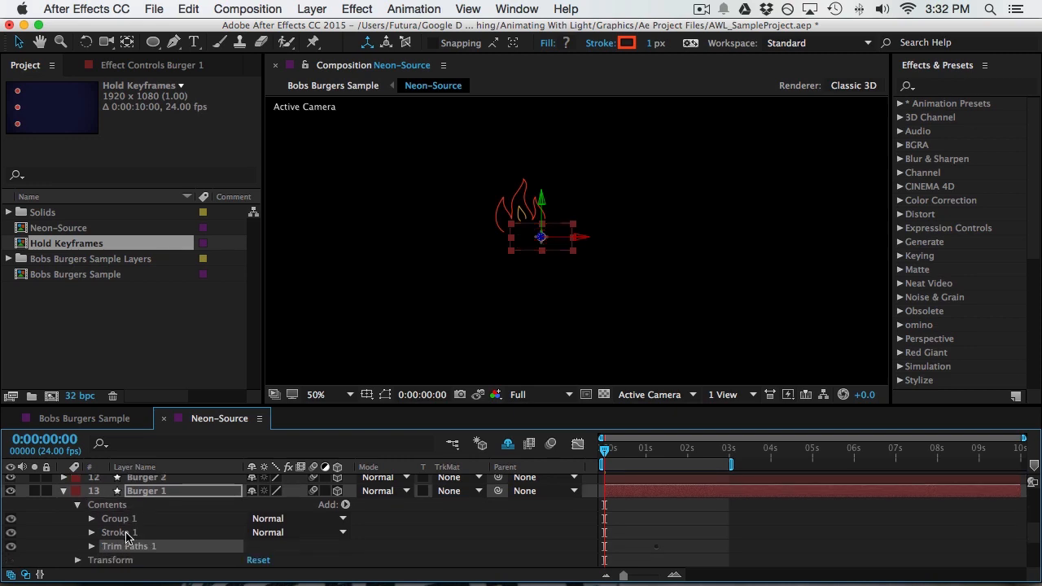
Preview the burger's write-on and show only the keyframed Start and End properties of Burger 1
key(space)
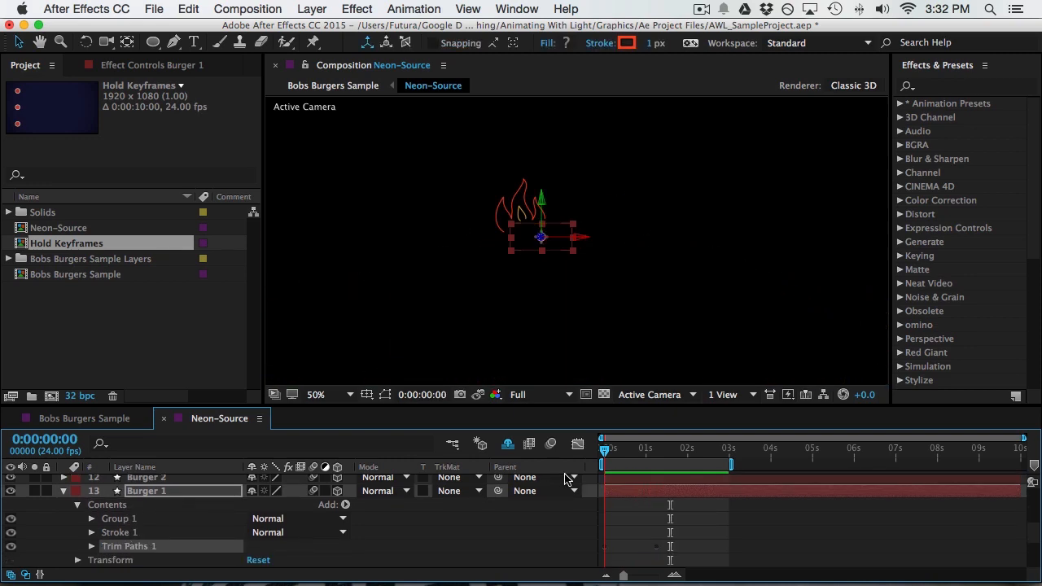
mouse_move(564, 473)
mouse_down()
mouse_move(652, 468)
mouse_move(566, 472)
mouse_up()
key(u)
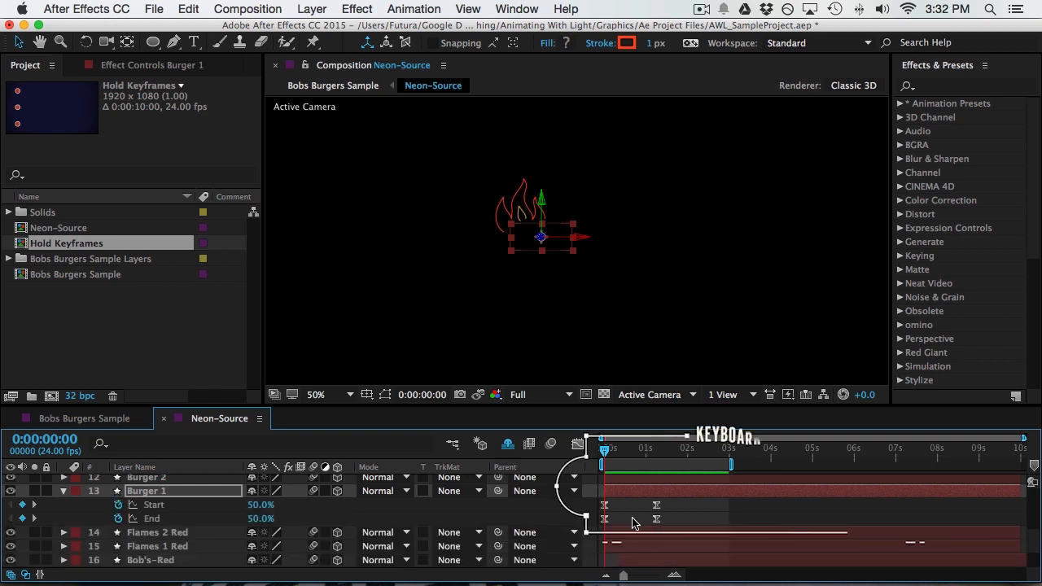
Remove Burger 1's Start animation with Start at 0%, set its first End keyframe to 0%, and preview the write-on
click(166, 506)
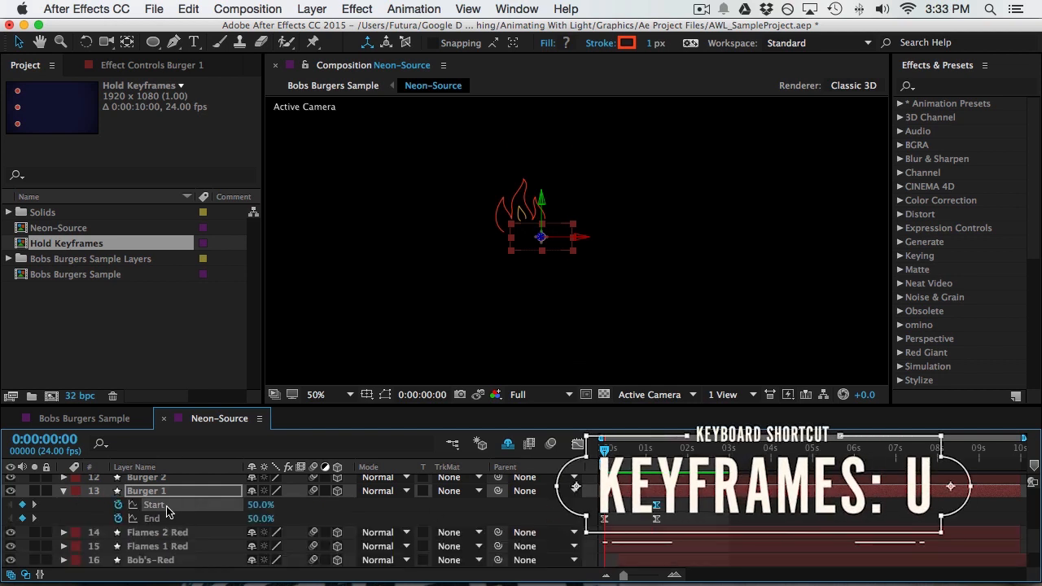
click(261, 505)
text(0)
key(Return)
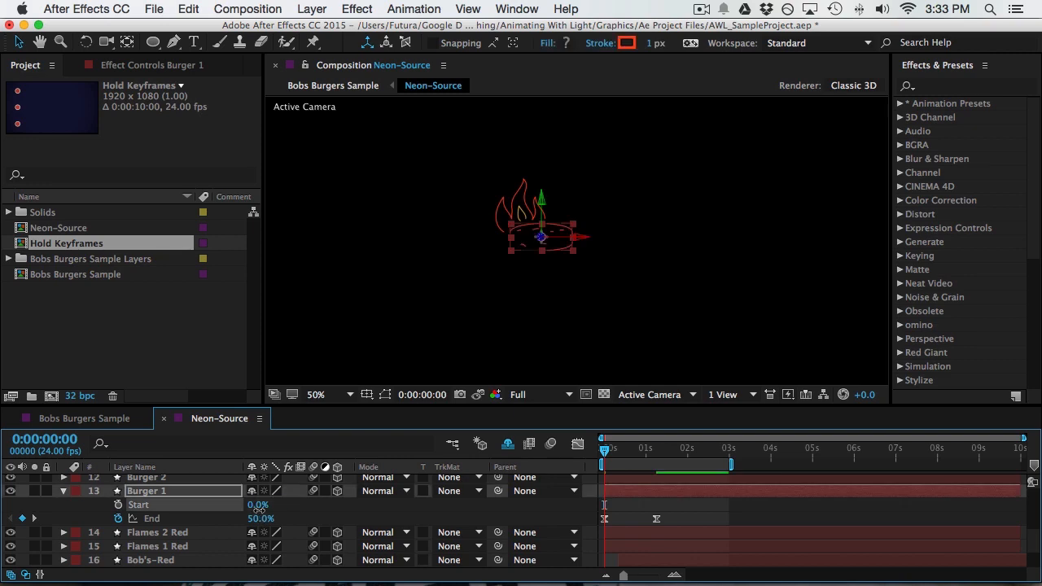
key(Return)
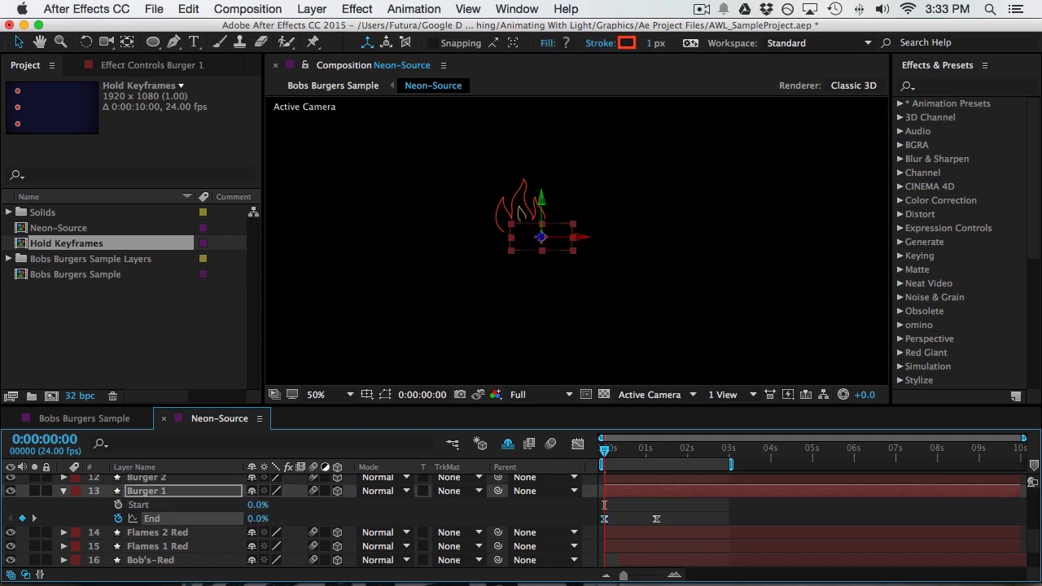
key(space)
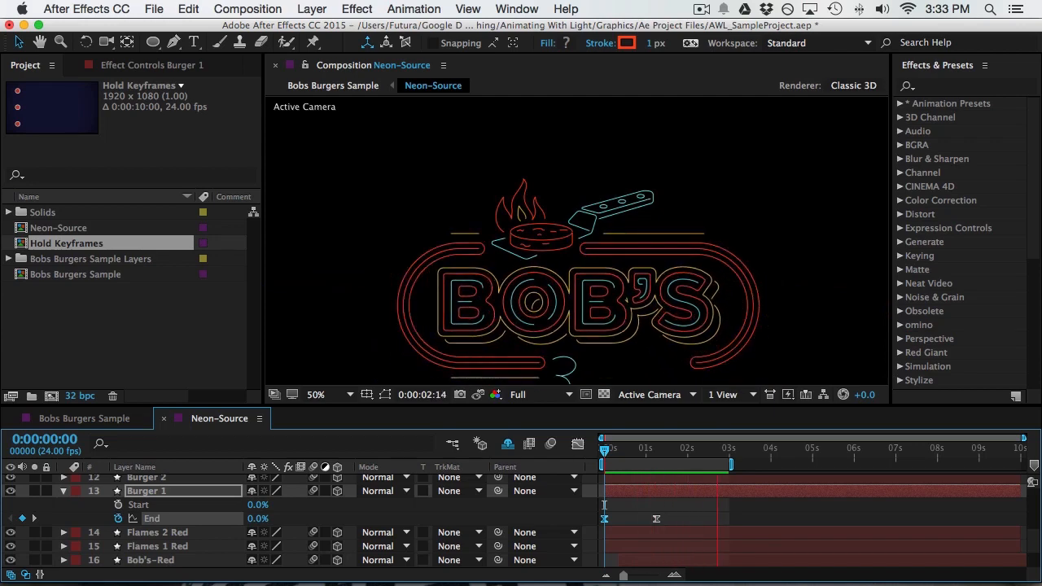
key(space)
Set Trim Multiple Shapes to Individually in Burger 1's Trim Paths 1 and preview the result
click(63, 492)
click(63, 492)
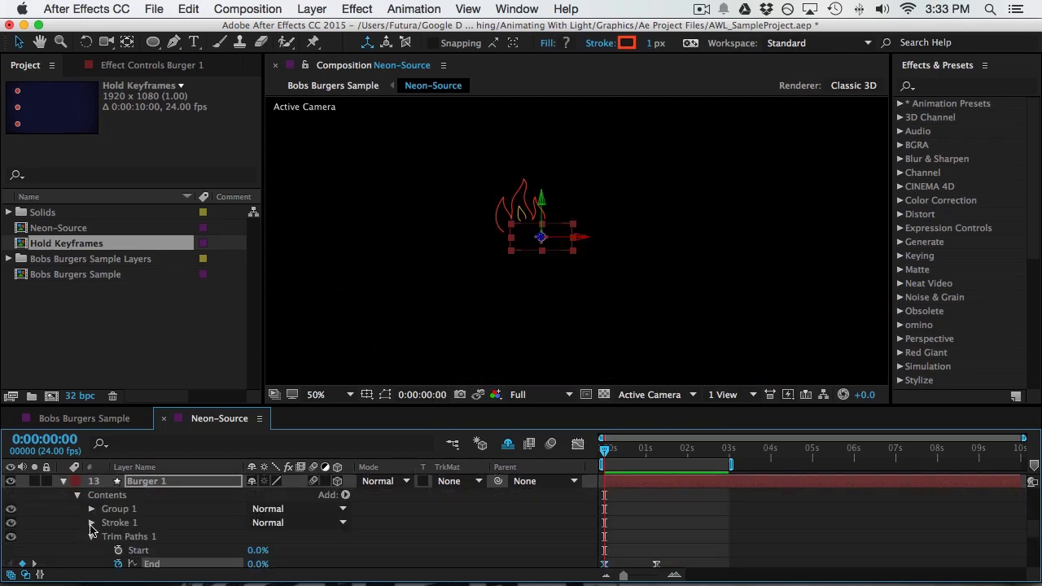
scroll(91, 530, down, 2)
click(268, 537)
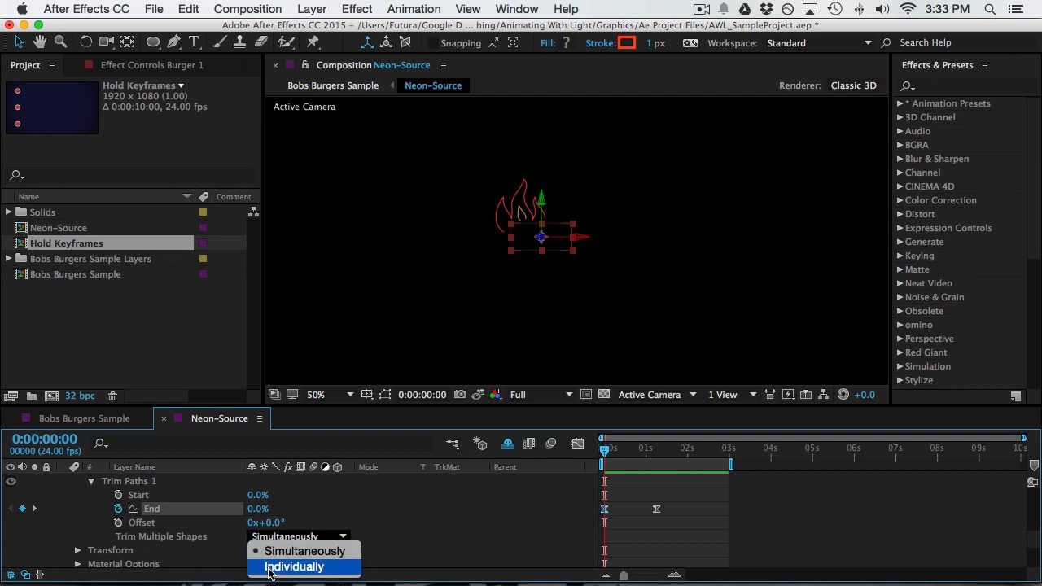
click(268, 574)
key(space)
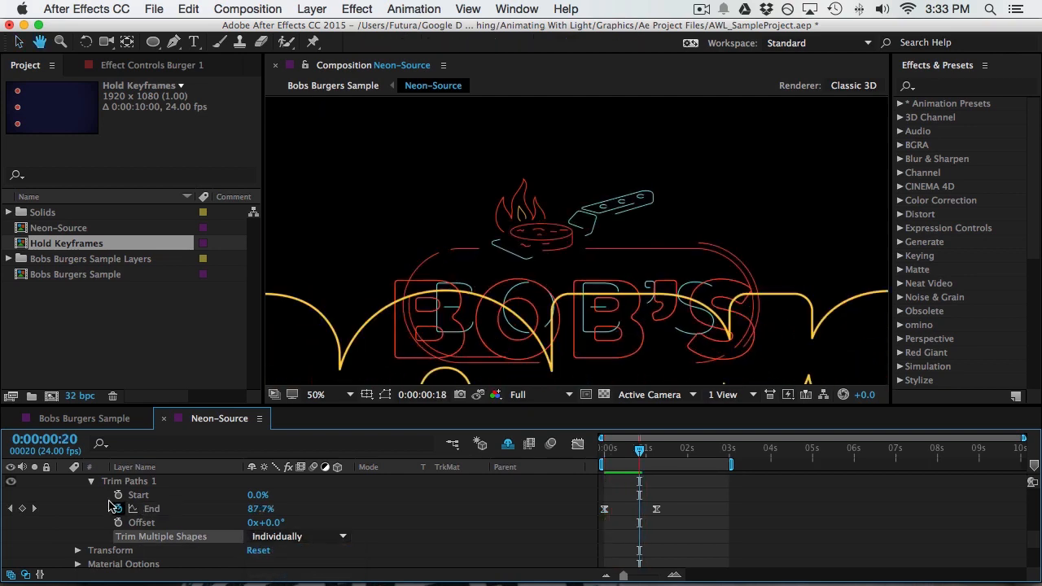
Identify the paths in Burger 1's Group 1 and move Path 8 and Path 9 above Path 1
scroll(101, 501, up, 2)
scroll(101, 491, up, 1)
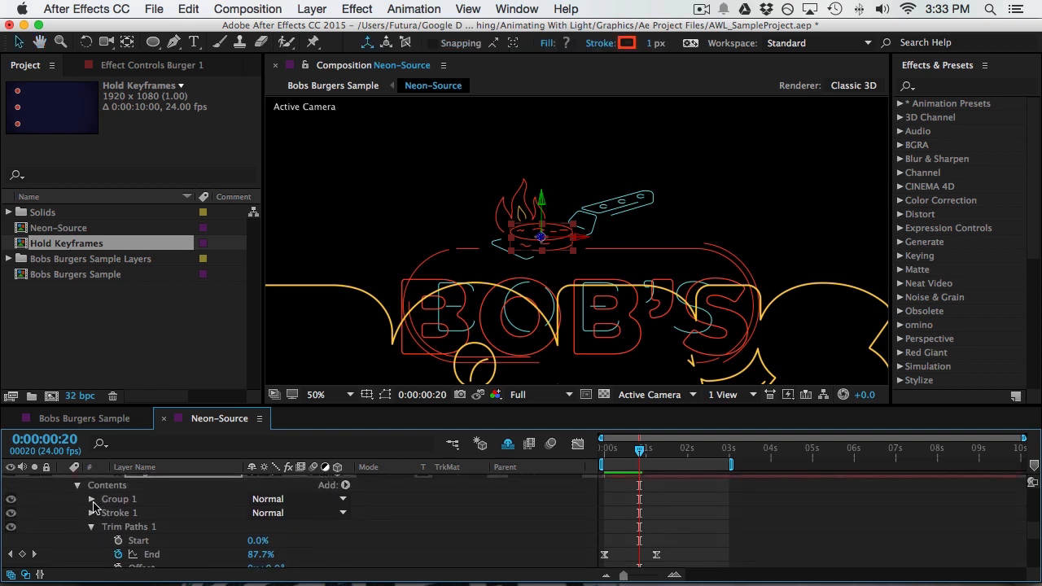
click(92, 510)
click(128, 495)
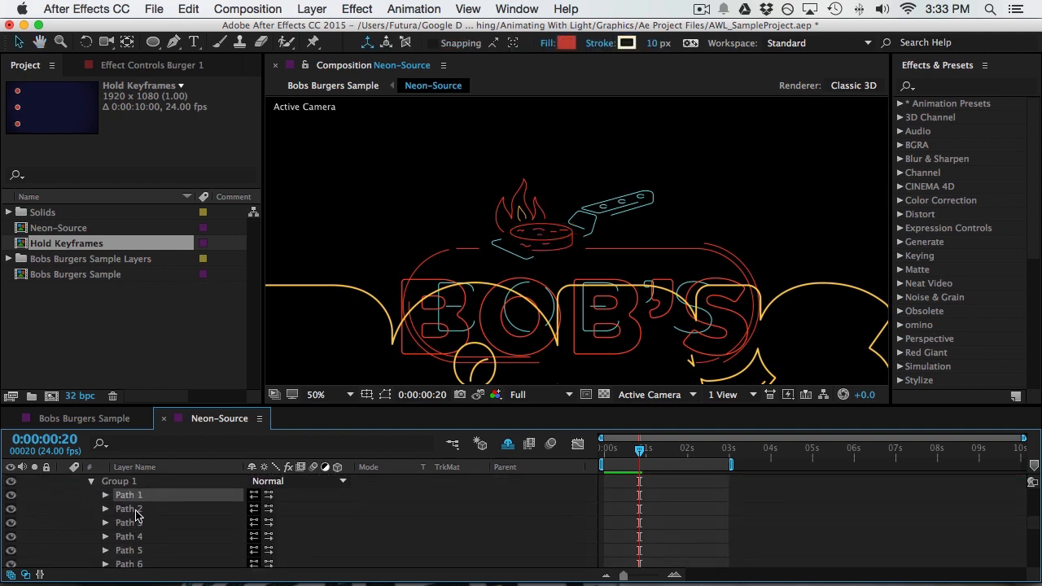
click(135, 510)
click(134, 523)
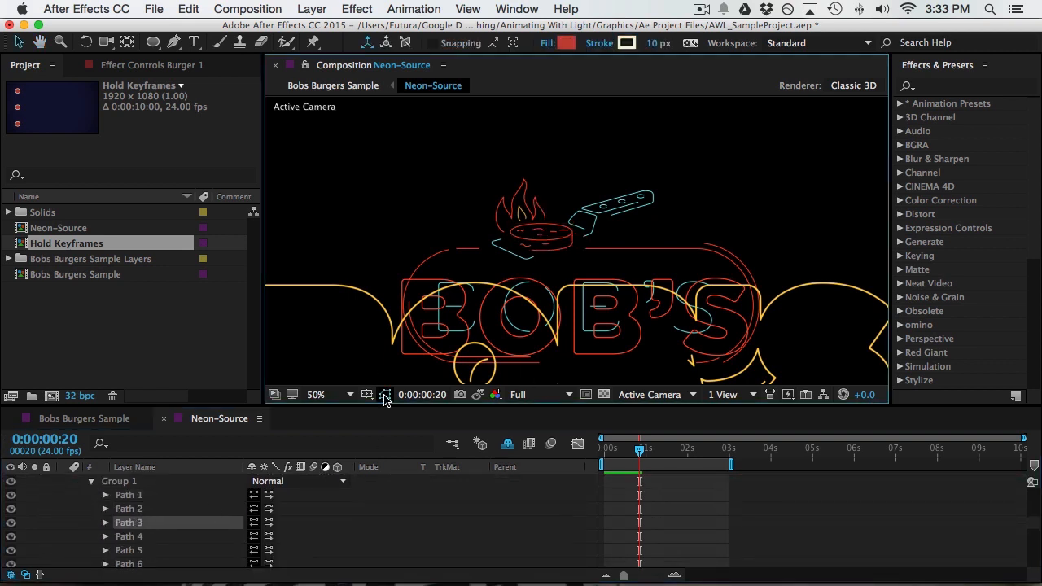
scroll(155, 547, down, 4)
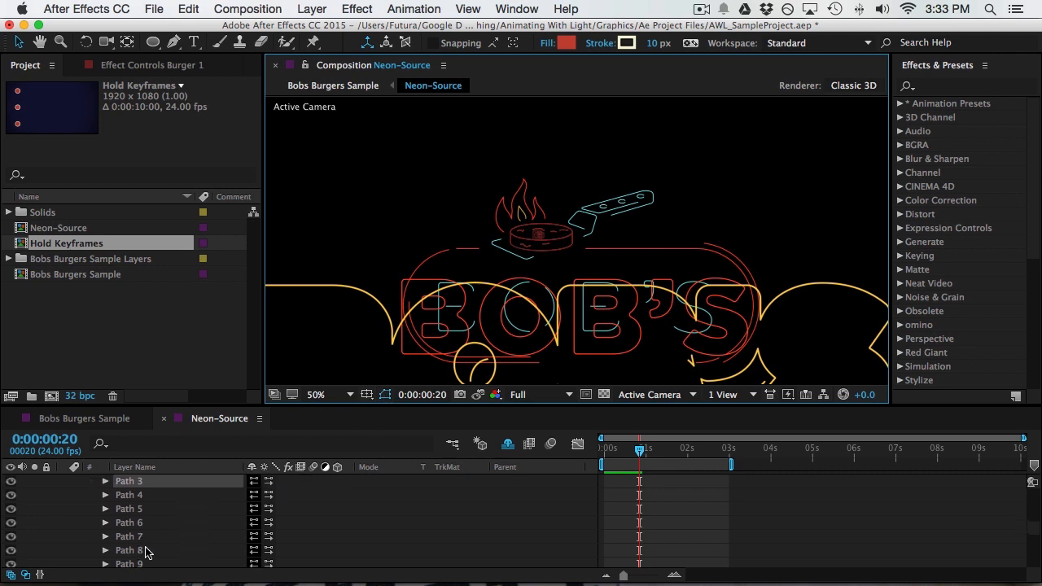
click(140, 552)
click(138, 541)
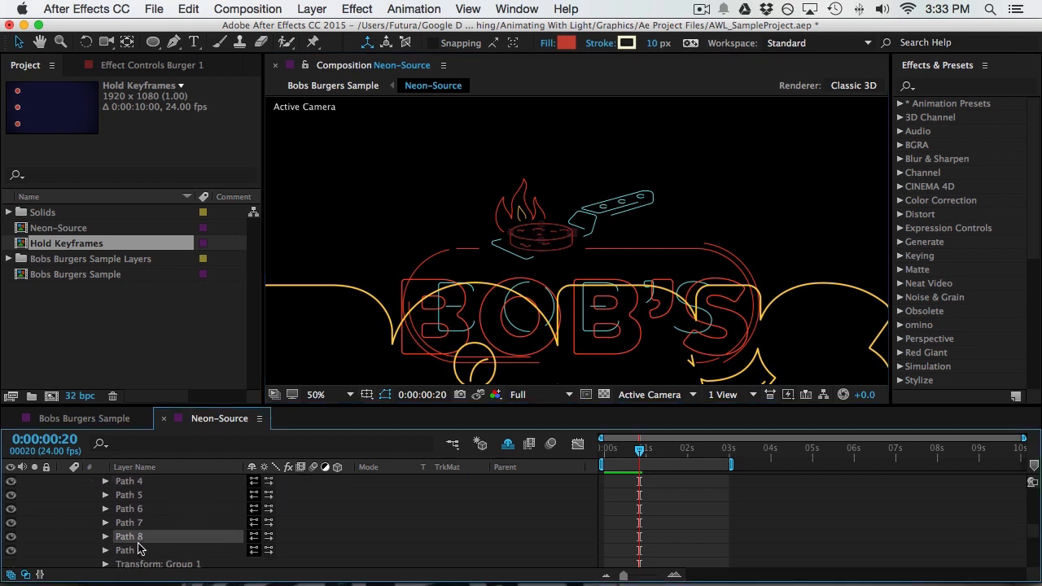
shift+click(136, 553)
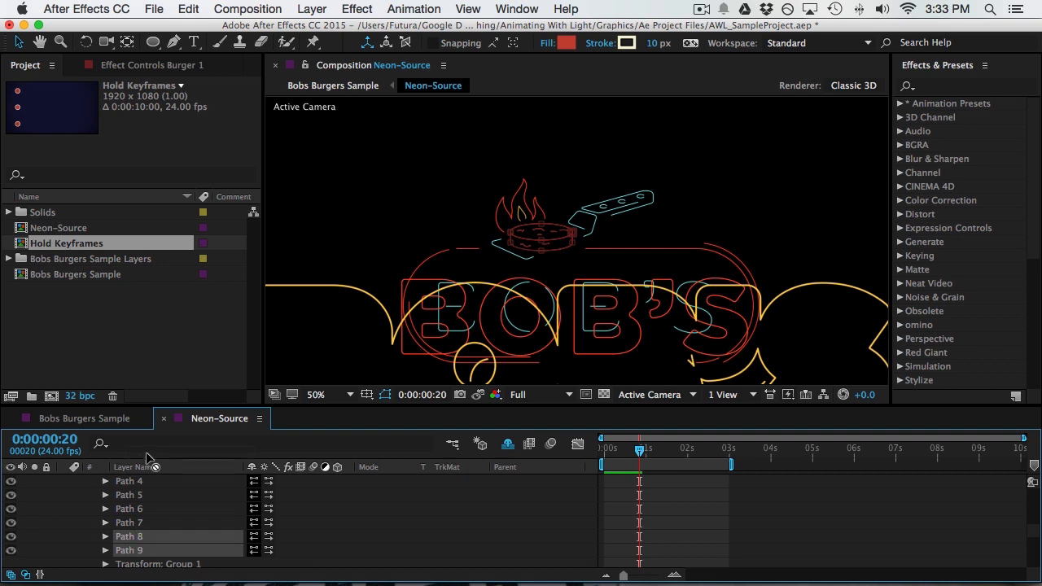
drag(140, 543, 170, 535)
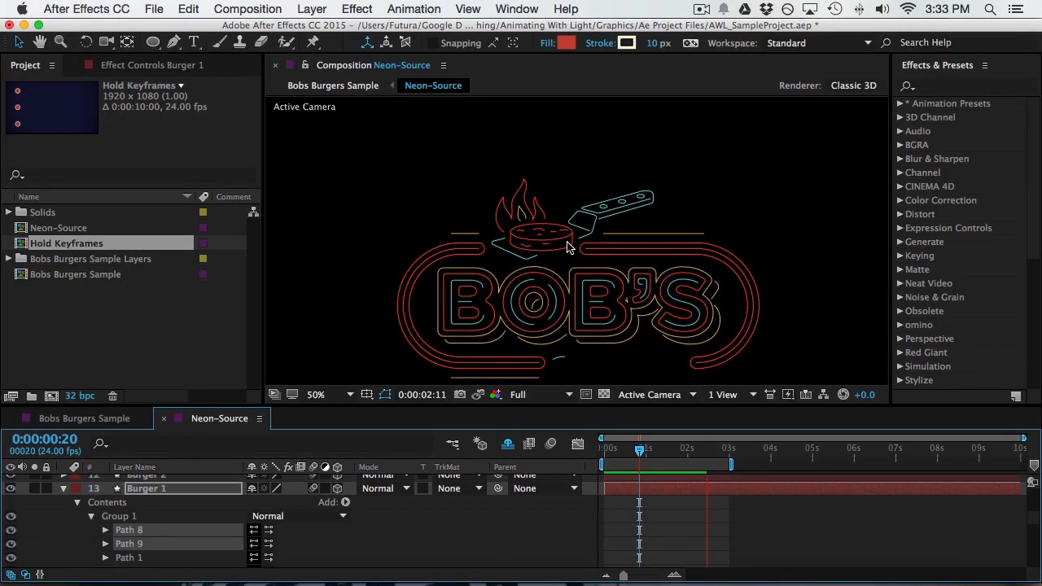
Soften the speed curve between Burger 1's two End keyframes by shortening both easing handles
key(u)
drag(669, 508, 616, 518)
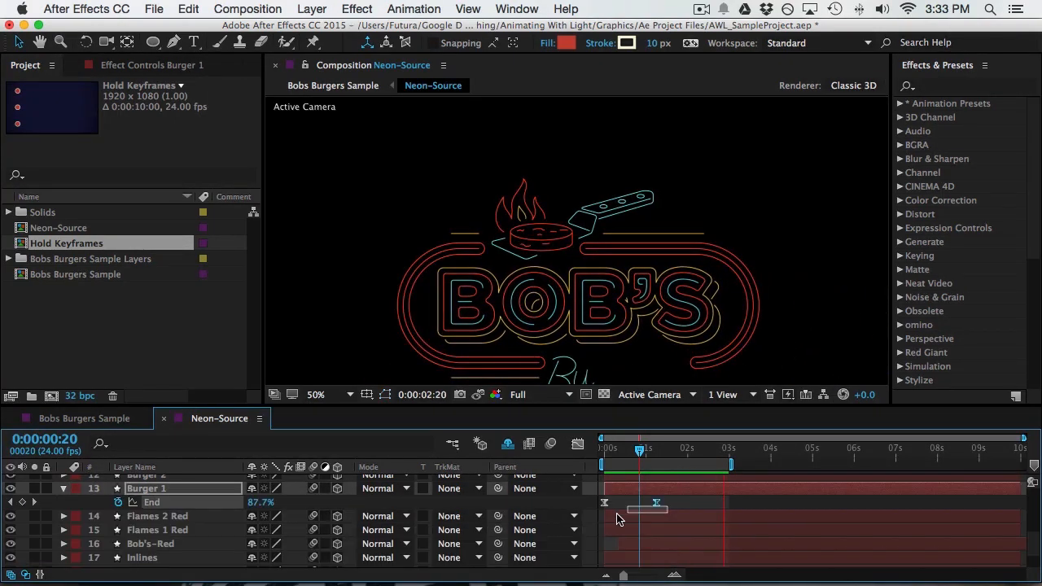
key(shift+F3)
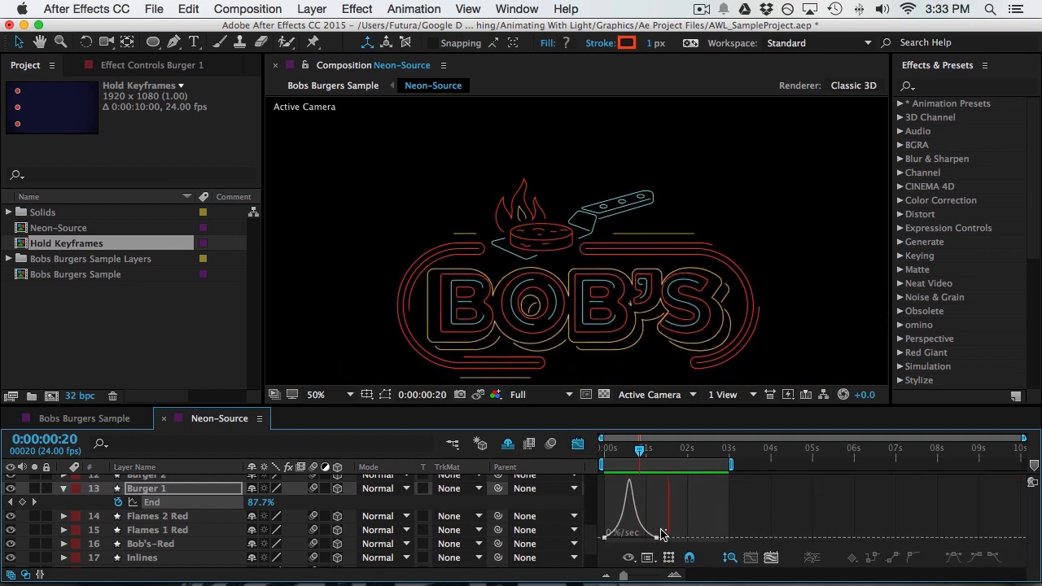
click(612, 535)
drag(623, 537, 618, 538)
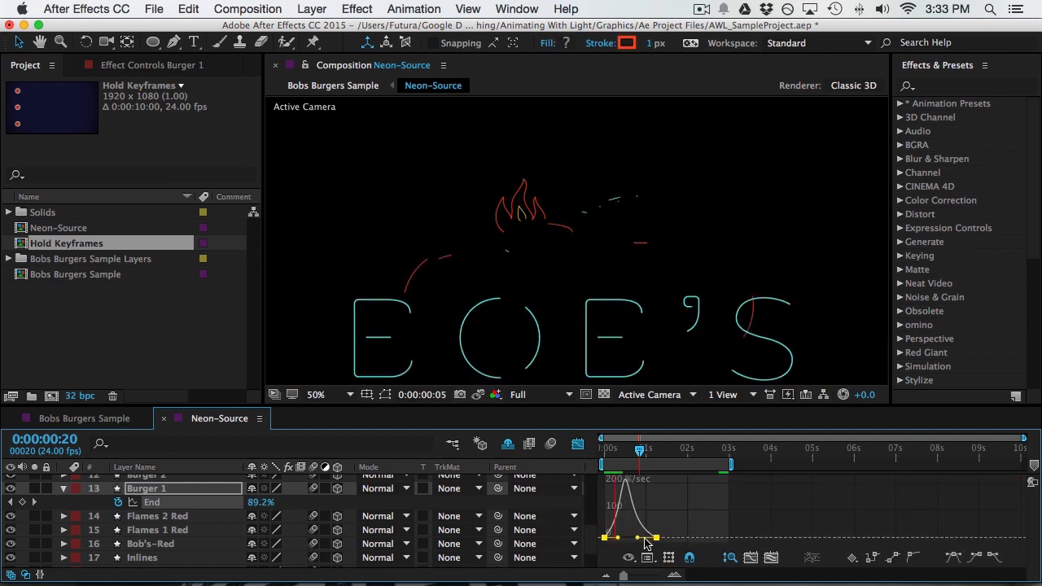
drag(638, 538, 643, 539)
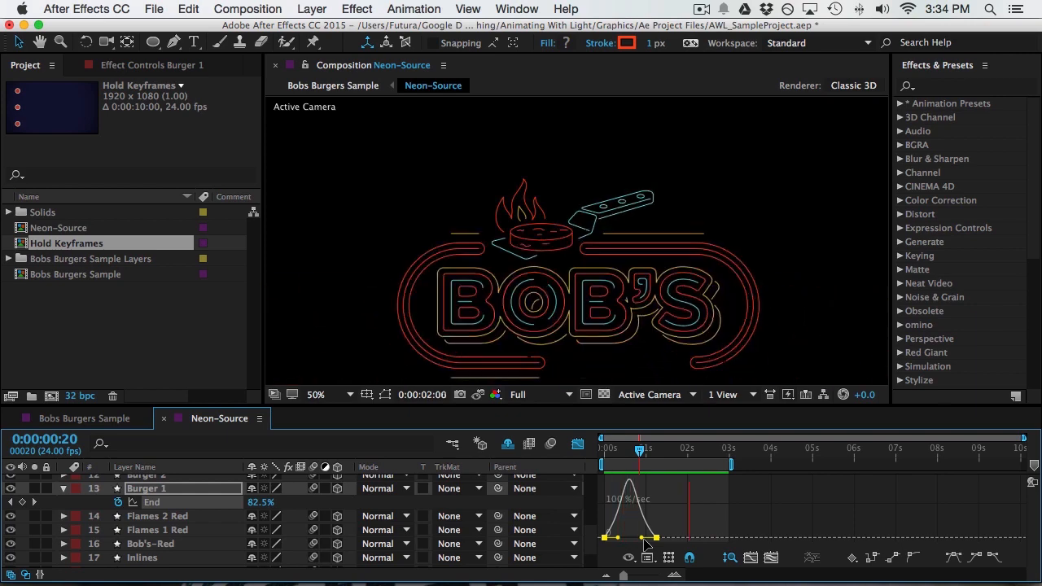
click(579, 445)
Collapse Burger 1, shift the layer to begin at about 0.3 seconds, and preview the timing
key(u)
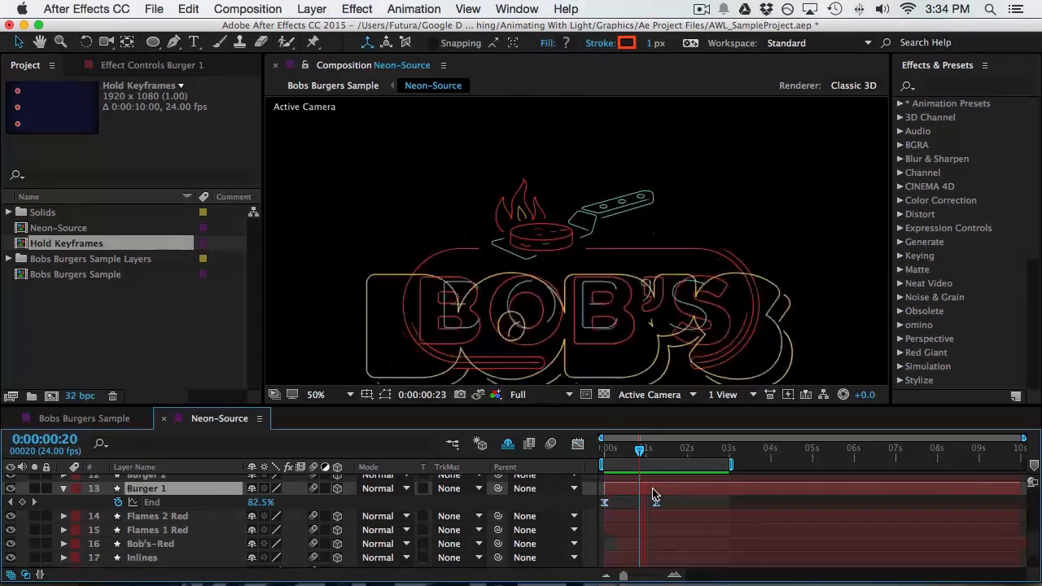
key(space)
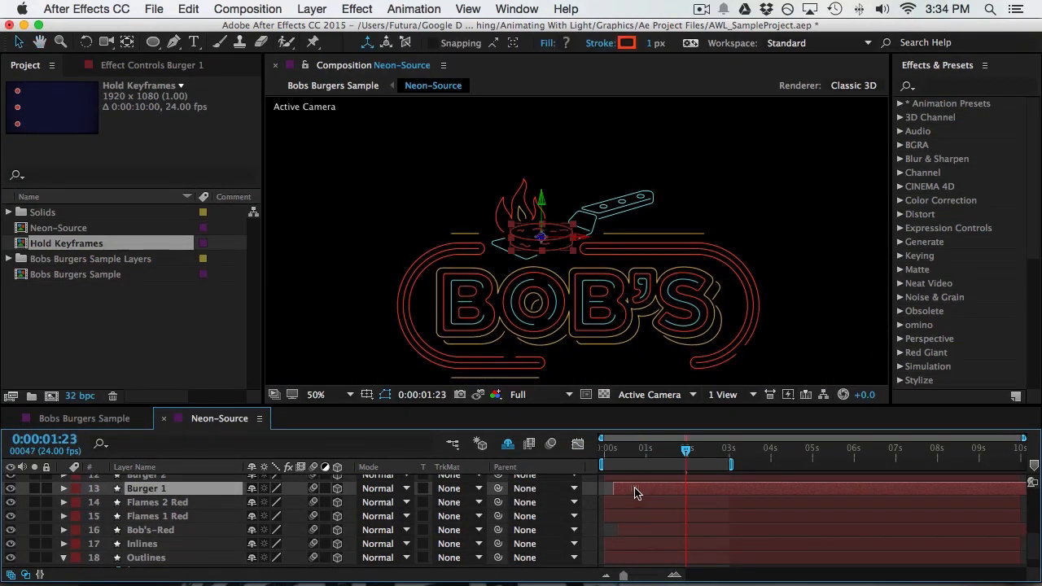
key(space)
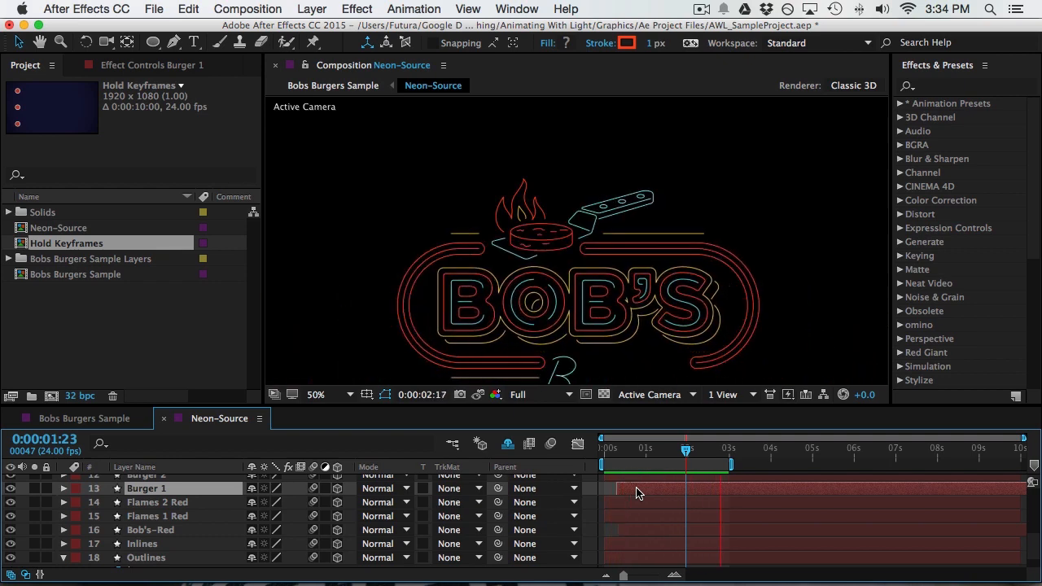
scroll(633, 488, up, 2)
key(space)
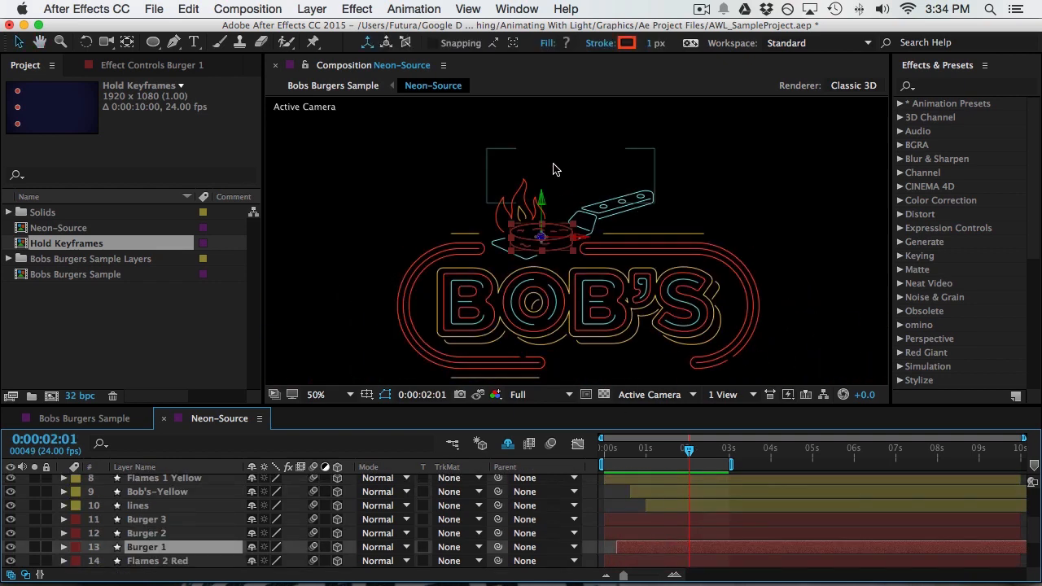
Solo Flames 1 Yellow together with the red flame and return to the start of the composition
click(518, 209)
click(502, 207)
scroll(195, 489, down, 3)
click(196, 489)
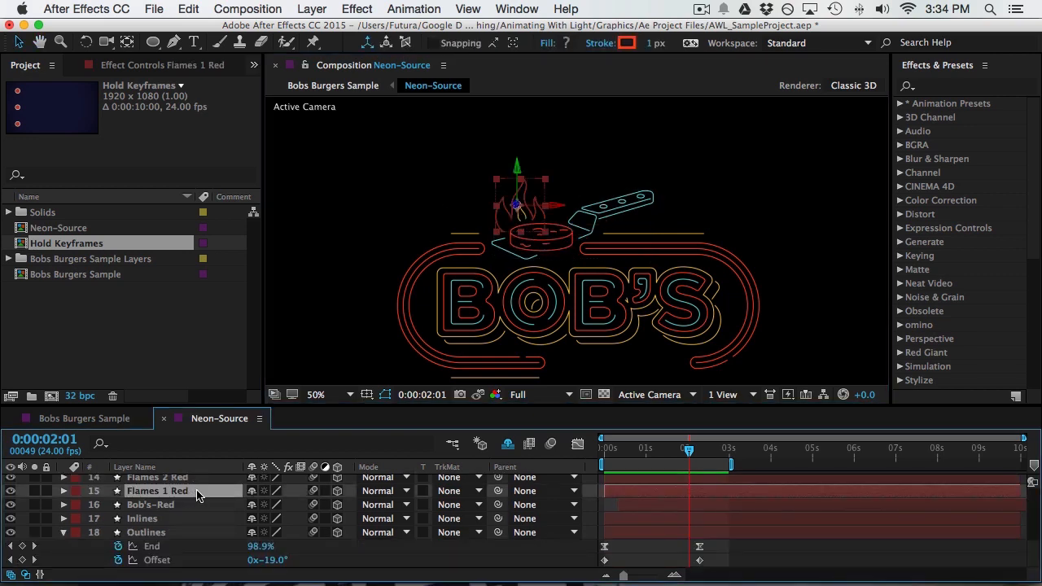
scroll(196, 495, up, 5)
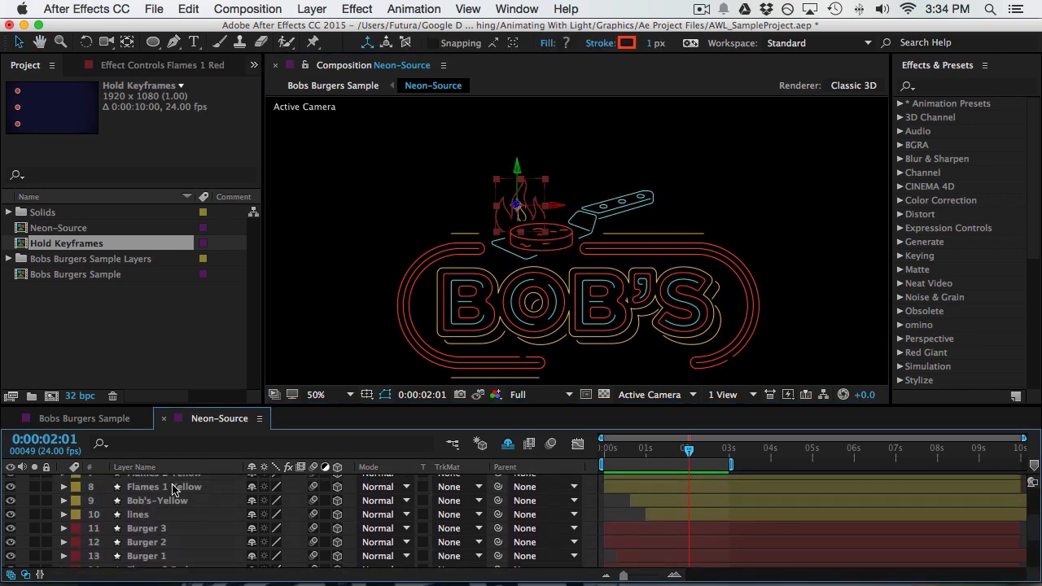
click(173, 489)
click(35, 487)
click(609, 506)
key(Home)
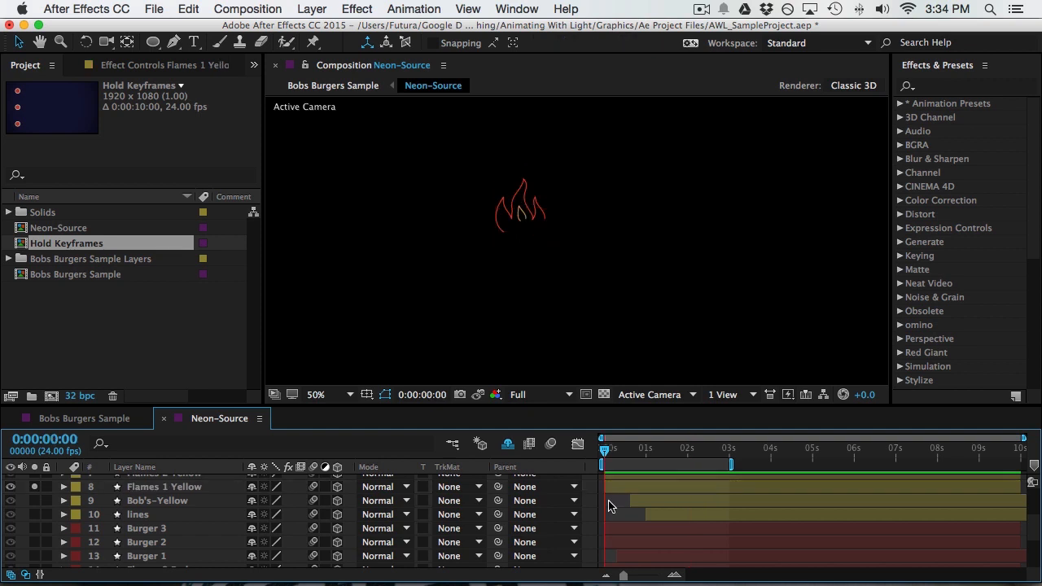
Add Trim Paths to the Flames 1 Yellow layer and reveal its properties
click(615, 489)
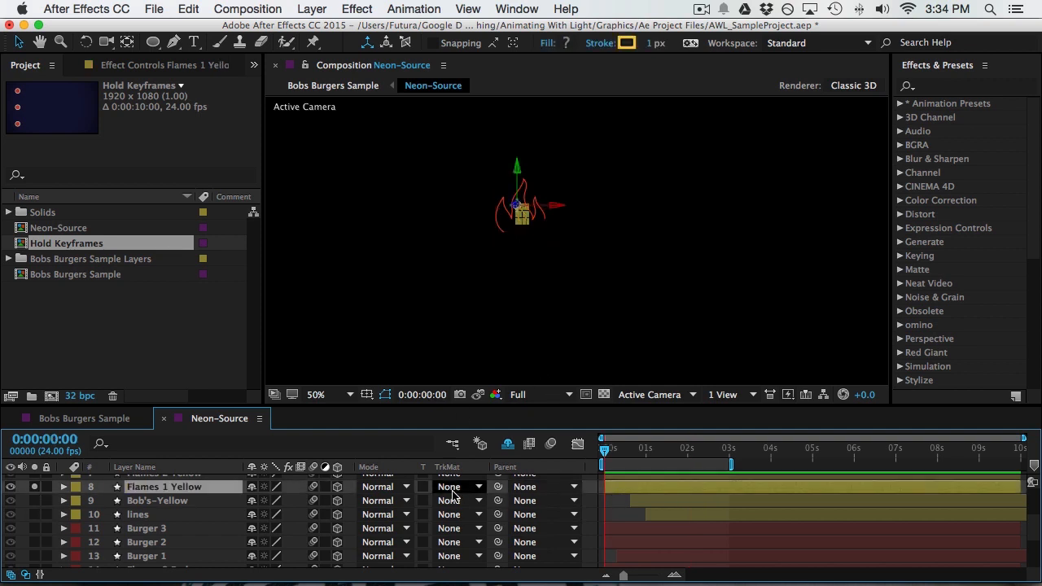
click(61, 487)
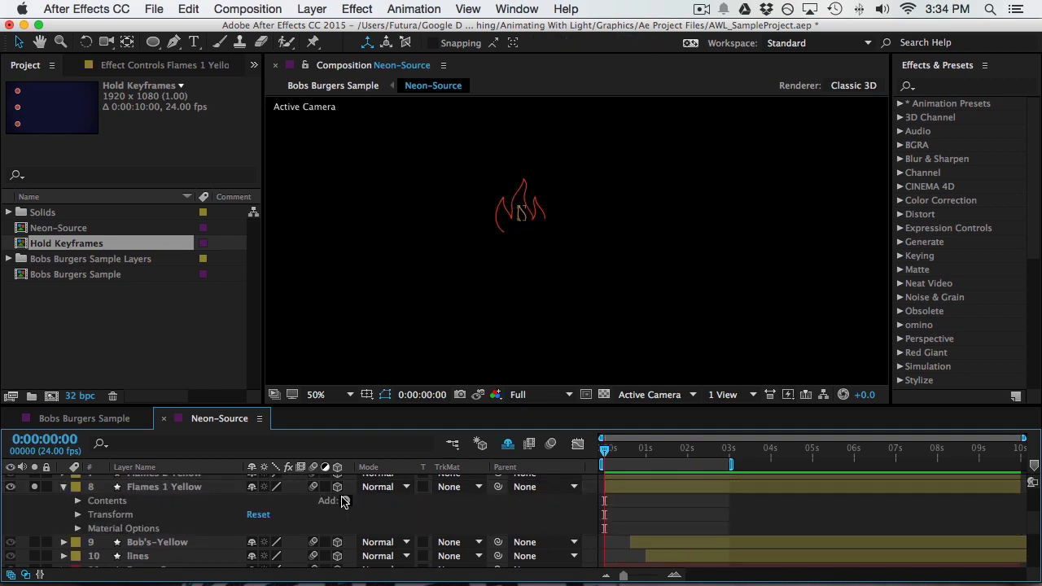
click(341, 501)
click(385, 505)
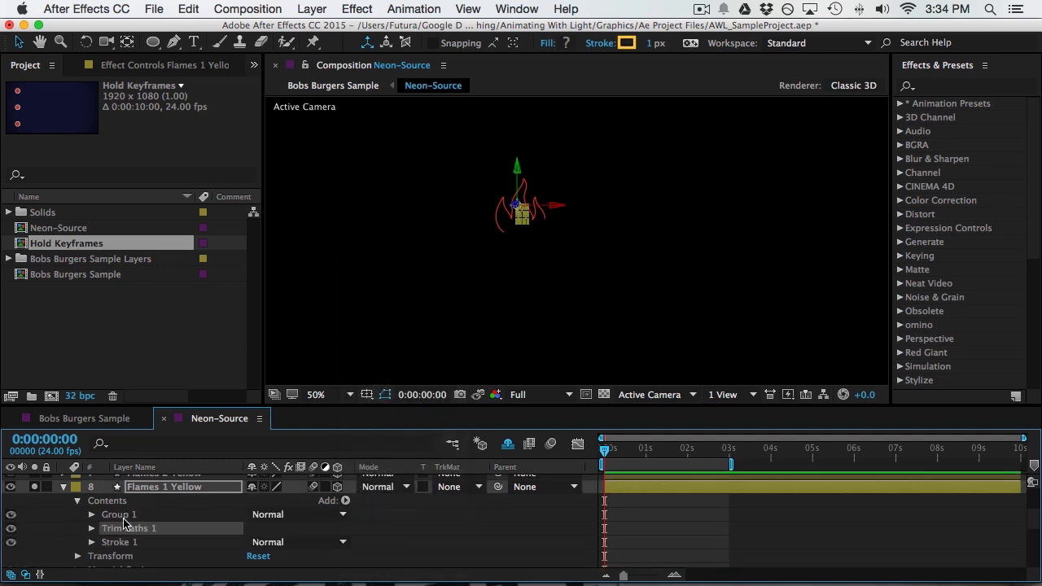
click(82, 535)
click(92, 528)
Set Flames 1 Yellow's trim Start and End to 50% and keyframe both at 0:00:00:00
click(259, 533)
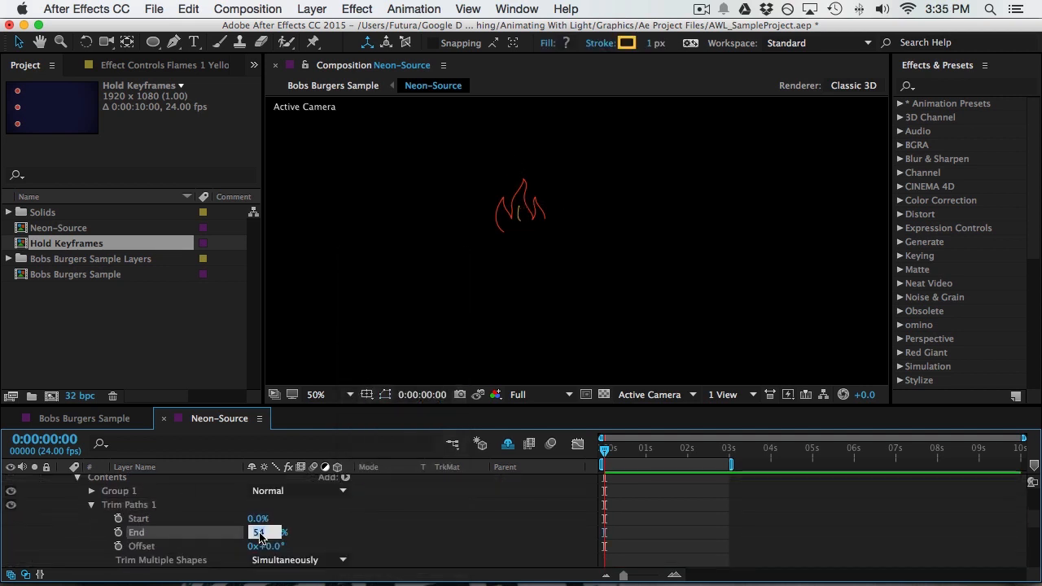
text(5)
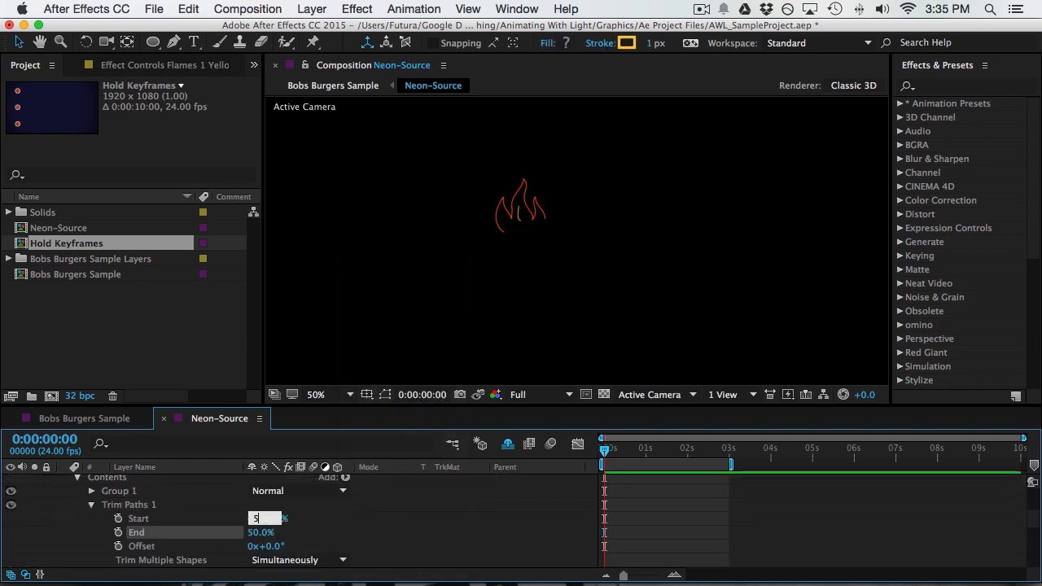
text(0)
key(Return)
click(118, 520)
click(119, 533)
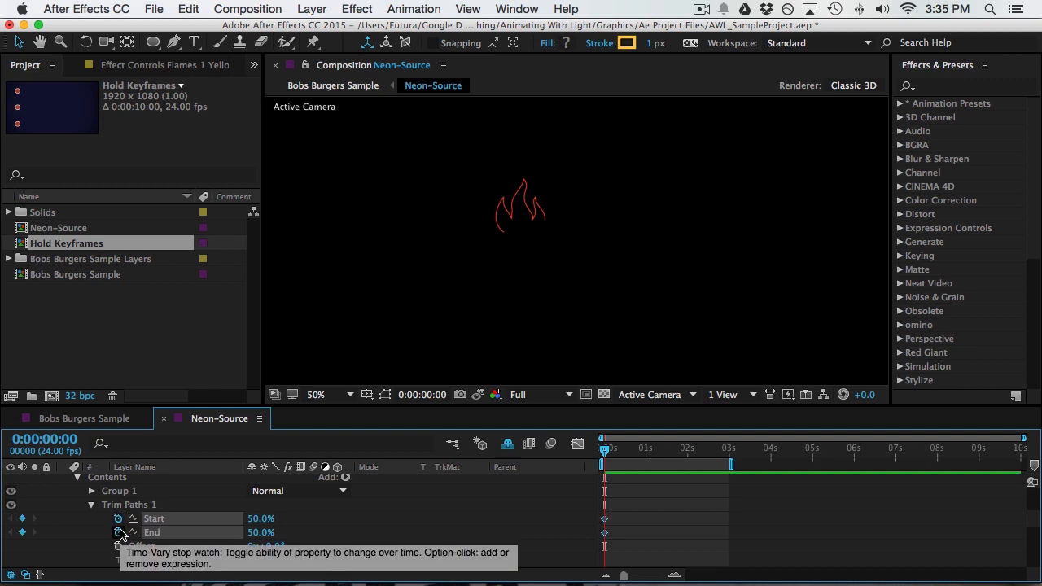
At 0:00:00:20, keyframe Flames 1 Yellow's trim Start at 0% and End at 100%
key(shift+Page_Down)
click(258, 519)
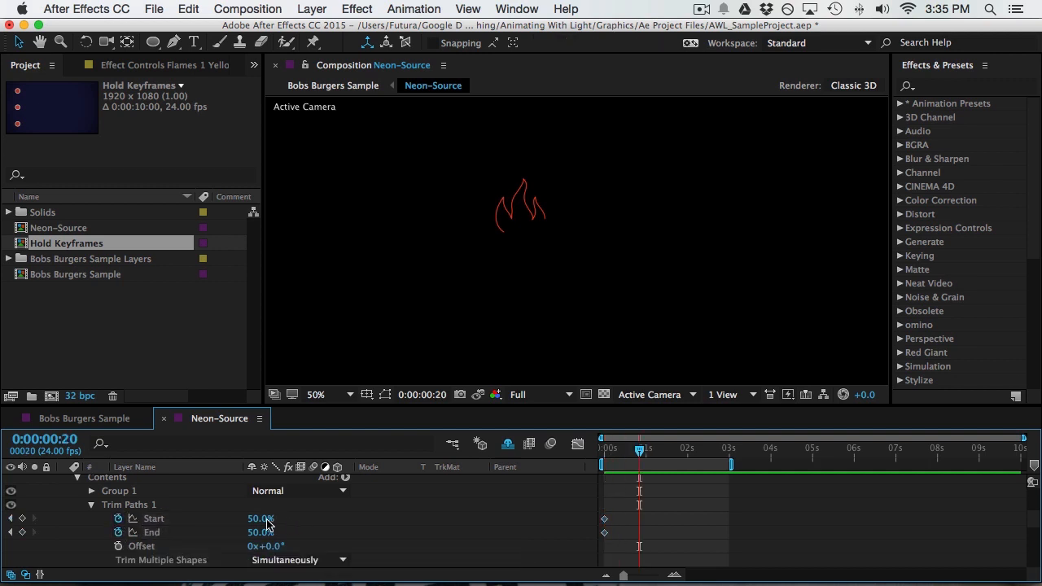
text(0)
key(Return)
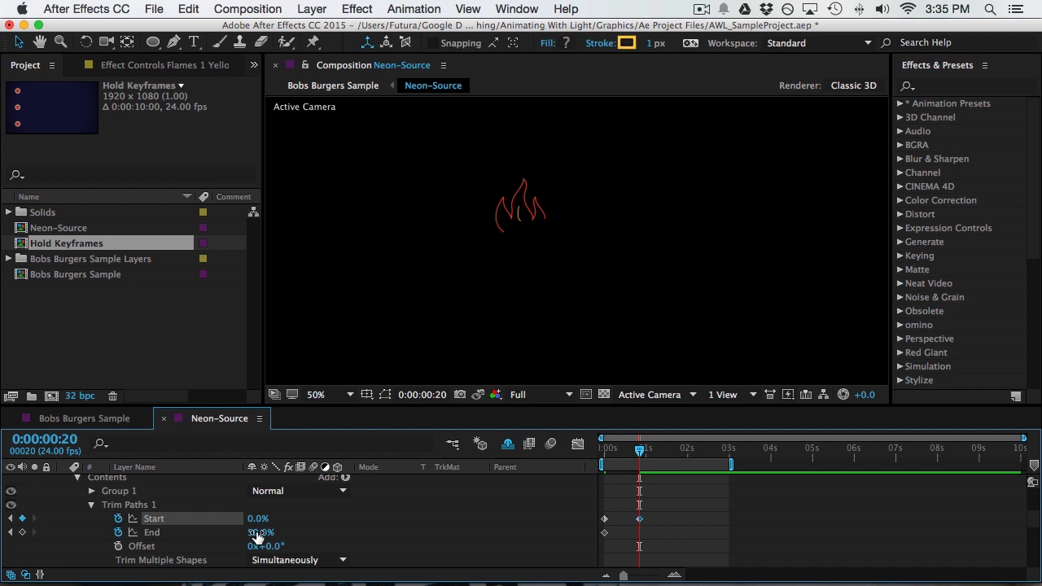
drag(258, 534, 378, 533)
Set Flames 1 Yellow's trim Offset to 180° and scrub through the write-on
drag(623, 457, 613, 454)
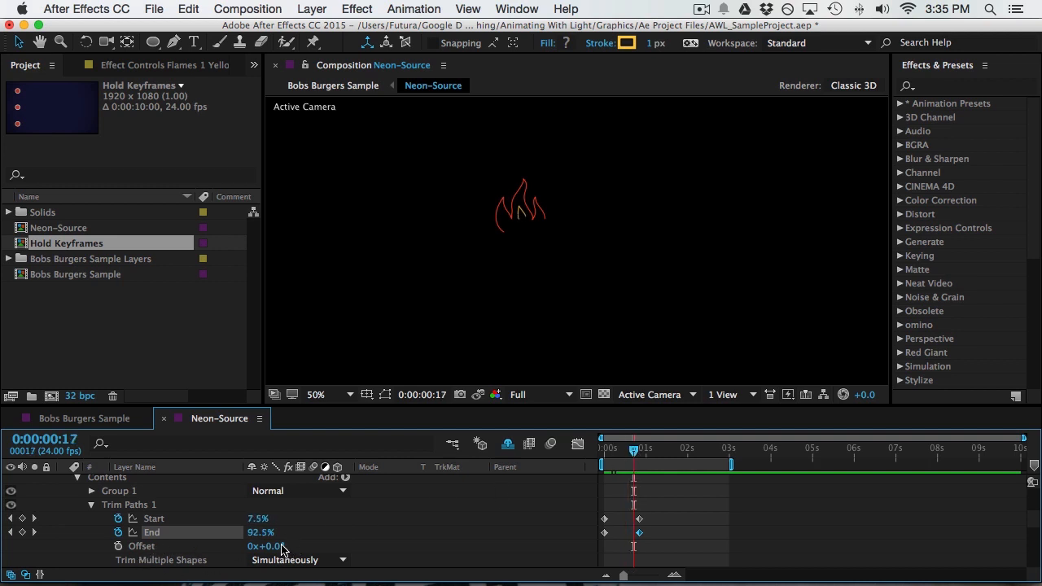
key(Return)
drag(293, 546, 370, 544)
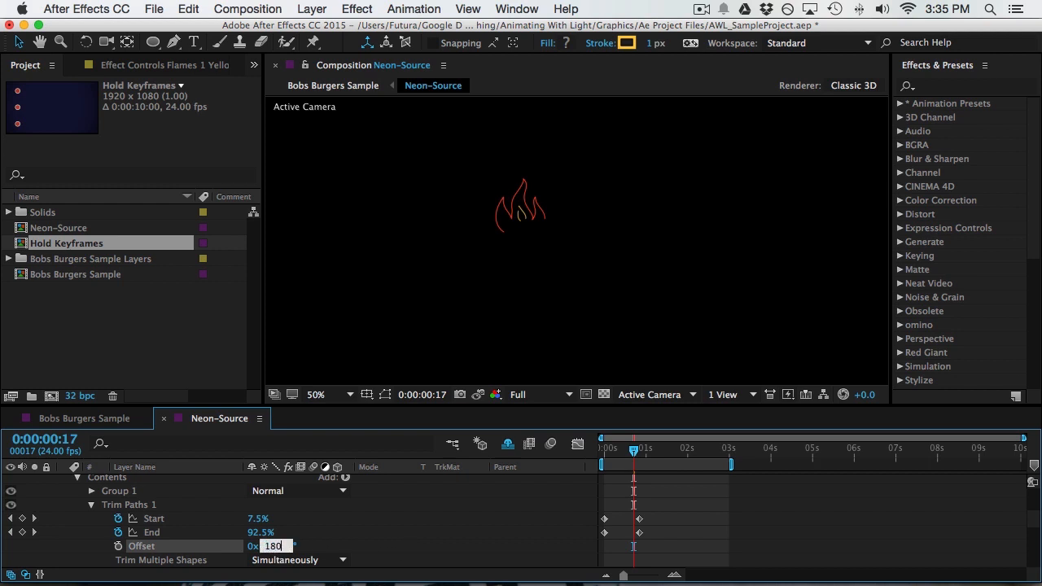
key(Return)
drag(624, 450, 581, 453)
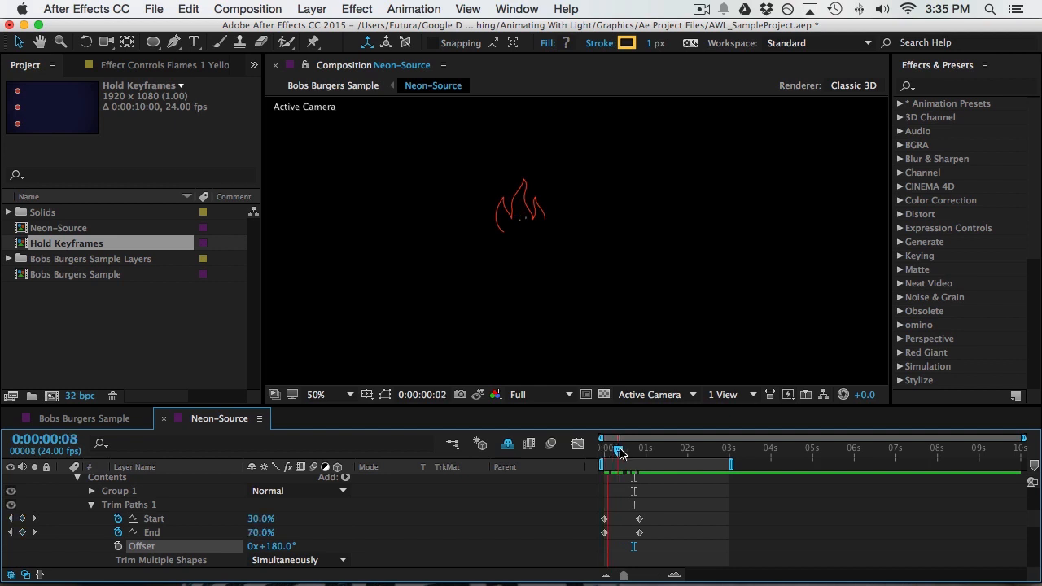
Apply Easy Ease to Flames 1 Yellow's final trim keyframes and shape the speed curve to start fast and slow into the end
drag(654, 521, 630, 542)
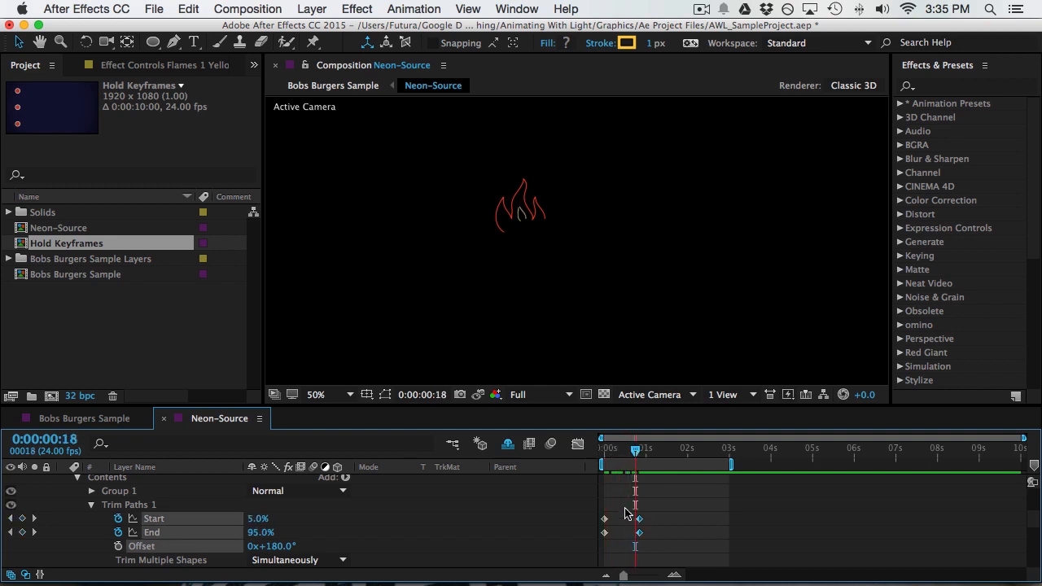
click(579, 444)
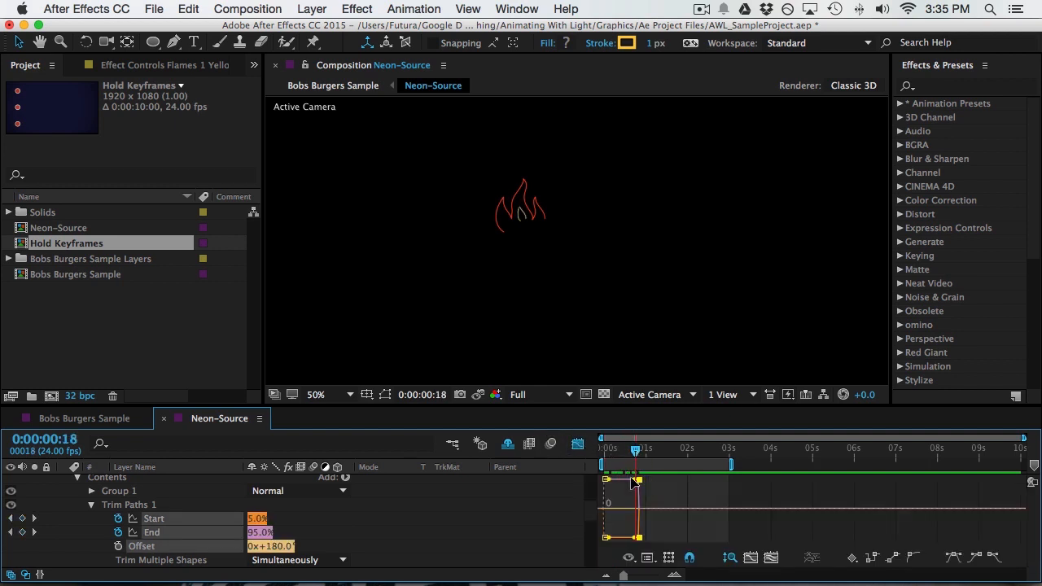
key(F9)
drag(633, 509, 626, 511)
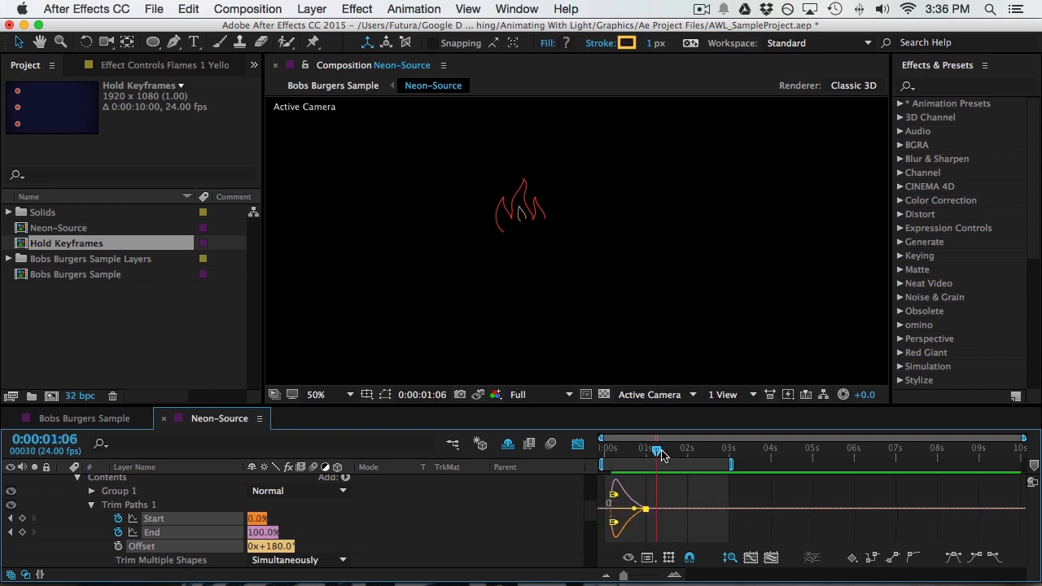
End the work area at 0:00:01:06, preview the yellow flame's easing and leave the Graph Editor
key(n)
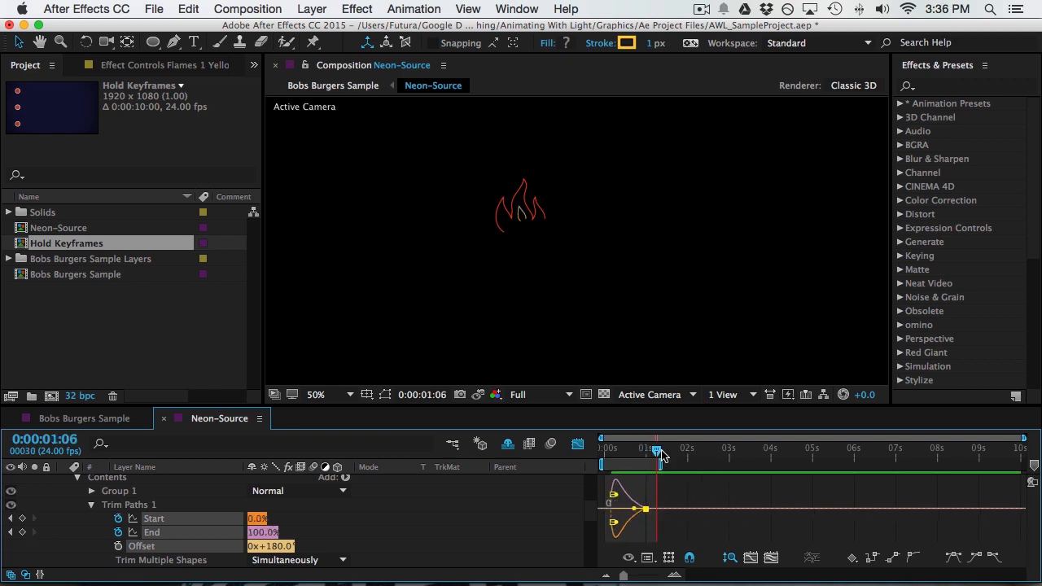
key(space)
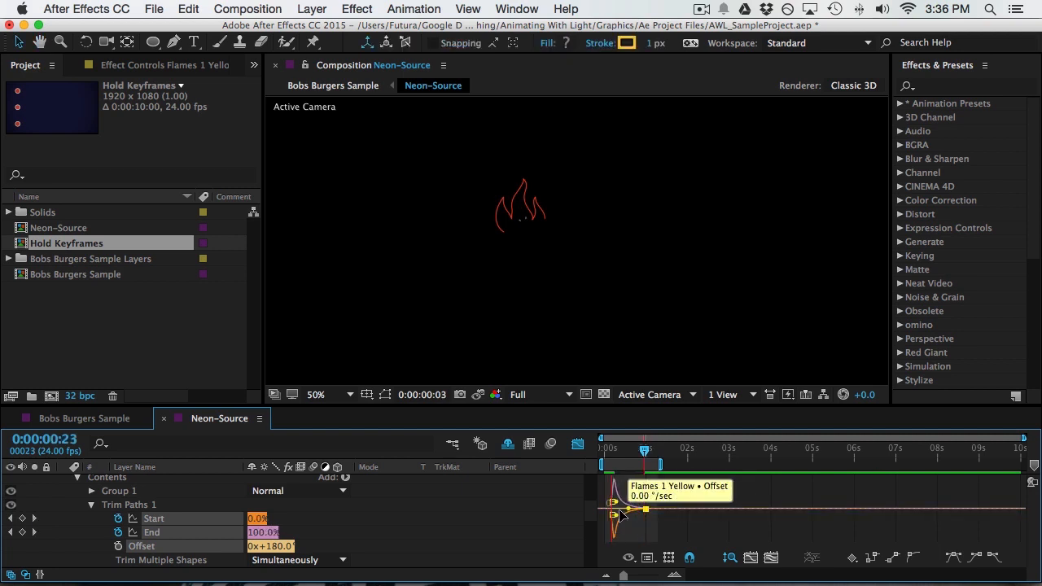
key(shift+F3)
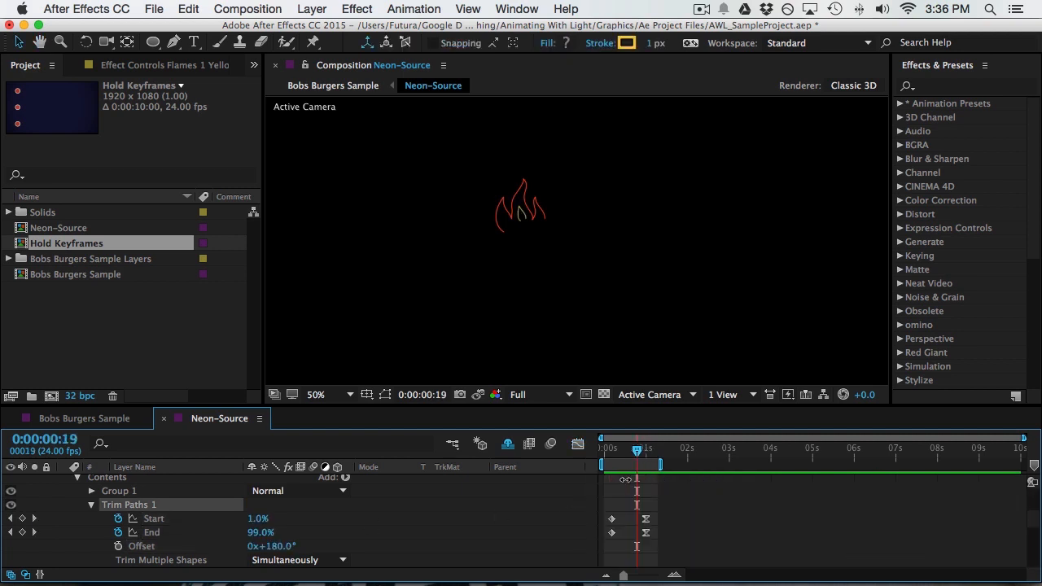
Reduce the Flames 1 Yellow layer to only its keyframed properties
click(187, 506)
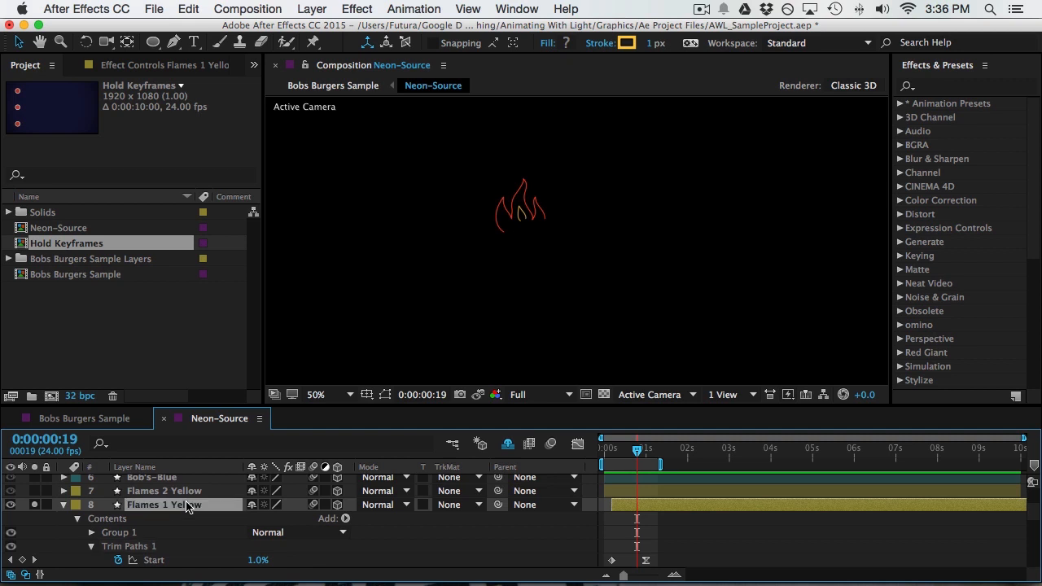
key(u)
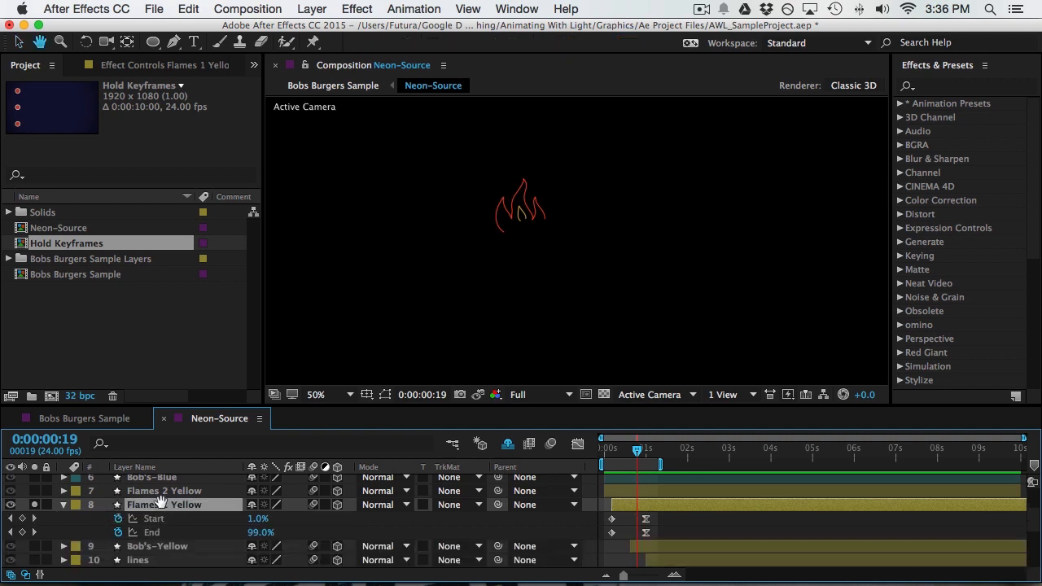
scroll(163, 537, up, 2)
scroll(172, 505, down, 5)
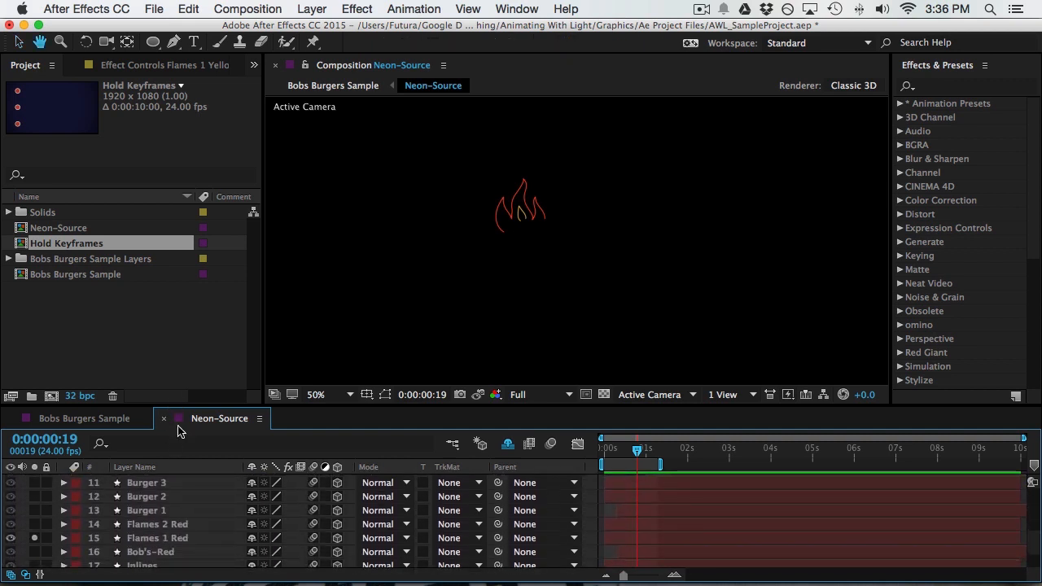
Move the Flames 1 Red layer to start at 0:00:00:04, in line with Flames 1 Yellow, and preview both flames
click(168, 539)
key(Home)
drag(621, 538, 628, 567)
key(space)
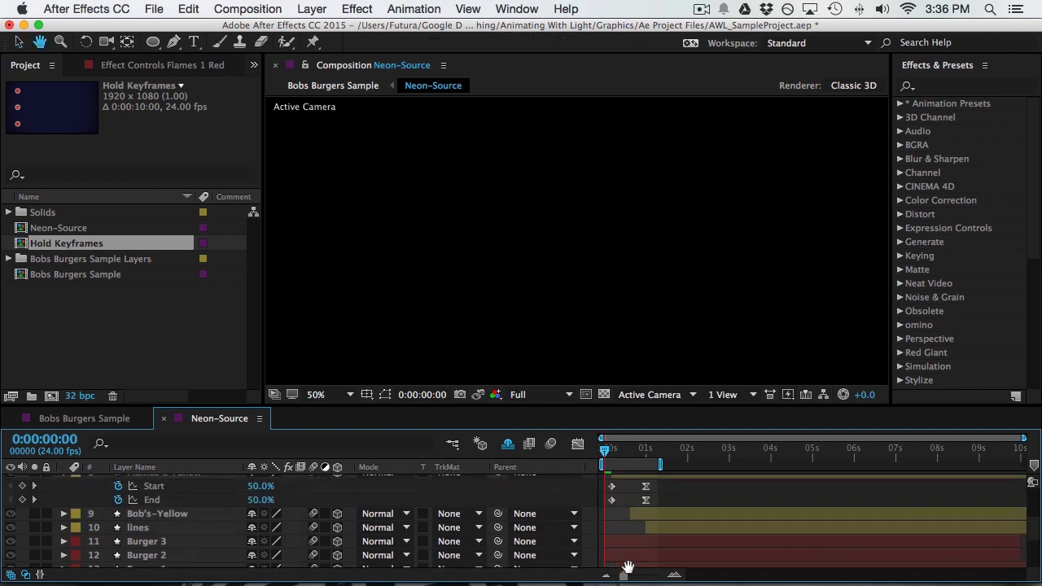
click(629, 511)
key(space)
drag(625, 495, 627, 423)
click(633, 507)
key(i)
key(space)
click(171, 522)
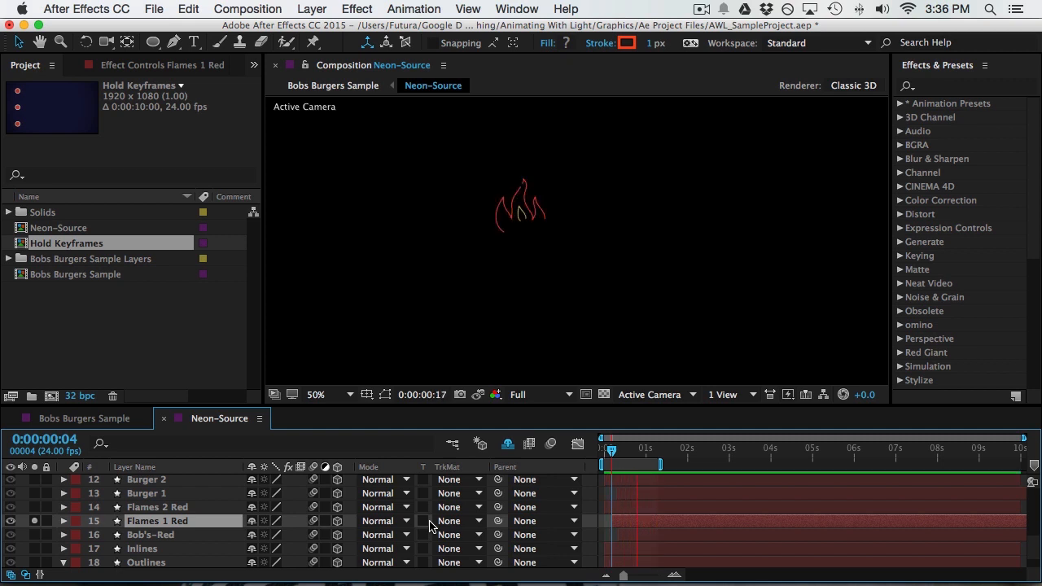
key(space)
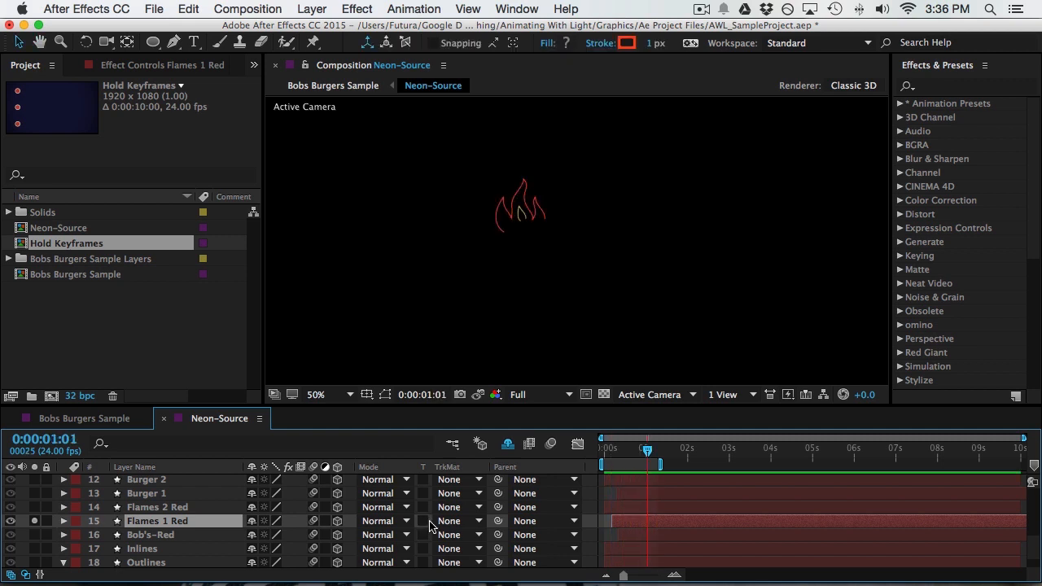
Set Flames 1 Red's trim Offset to 192° so its write-on closes at the flame's tip, and scrub through it
click(631, 451)
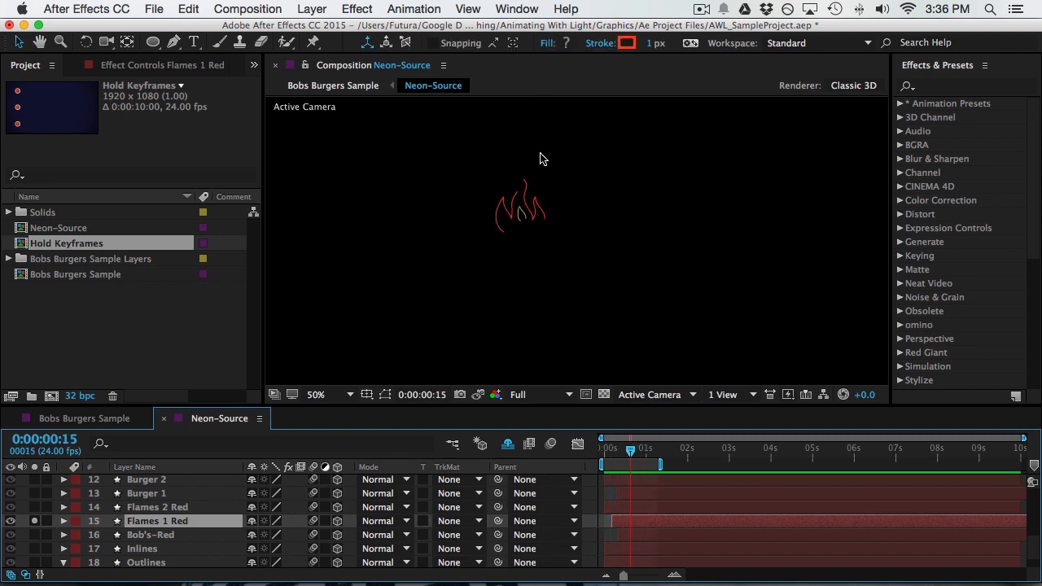
click(633, 449)
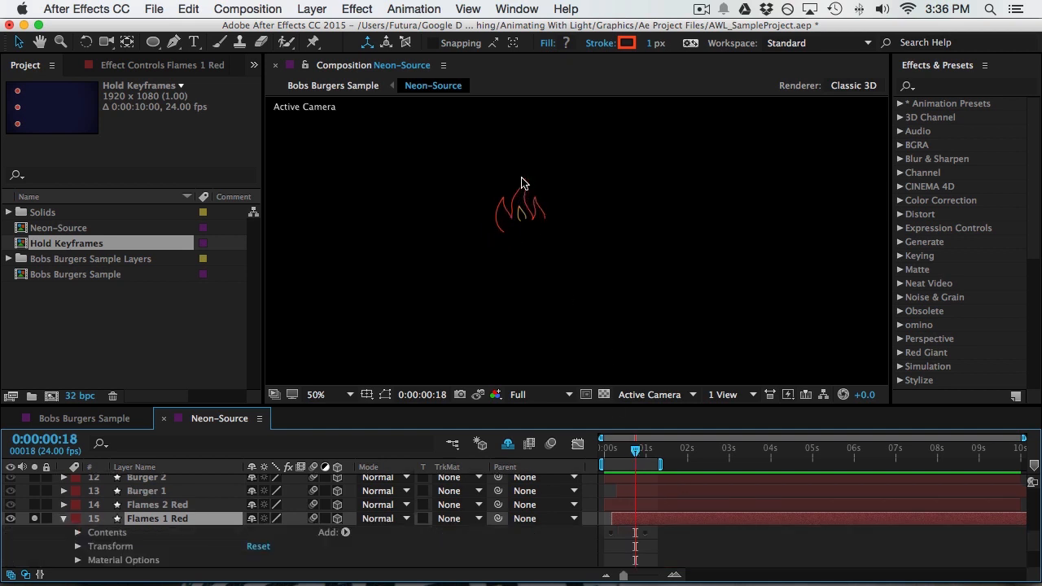
click(77, 533)
click(91, 560)
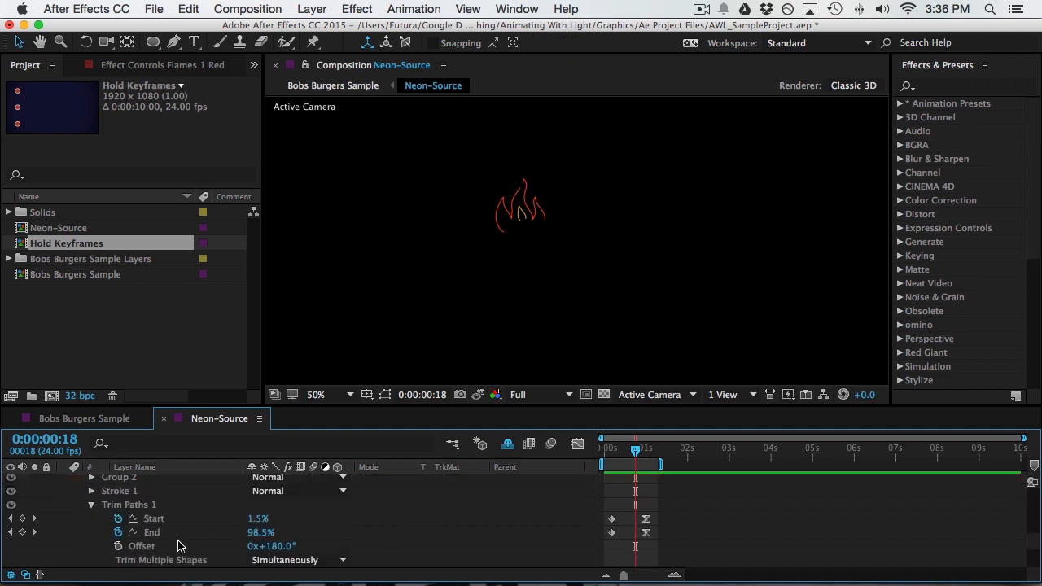
drag(264, 548, 267, 547)
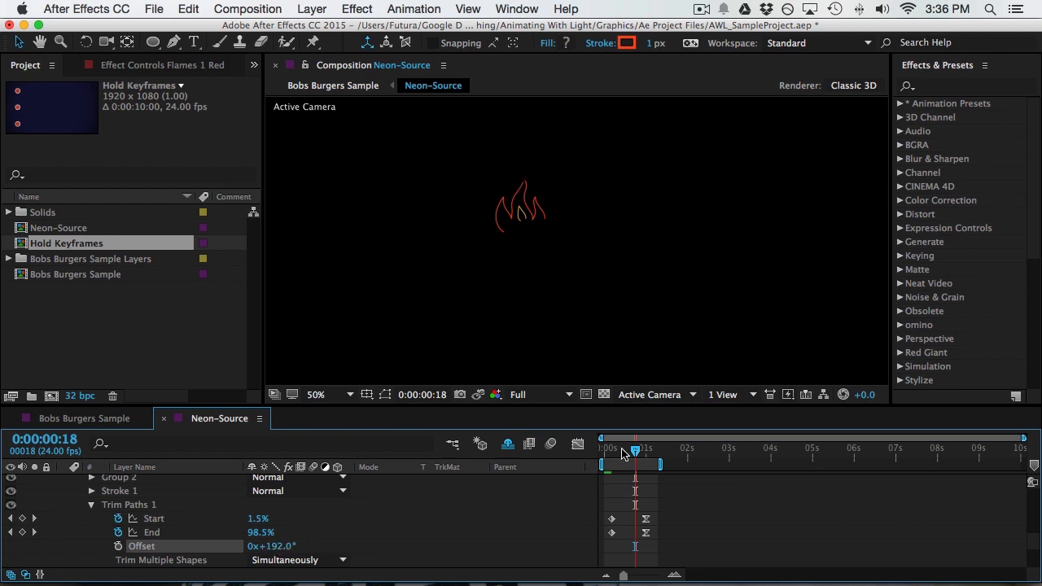
mouse_move(622, 454)
mouse_down()
mouse_move(588, 454)
mouse_move(641, 456)
mouse_up()
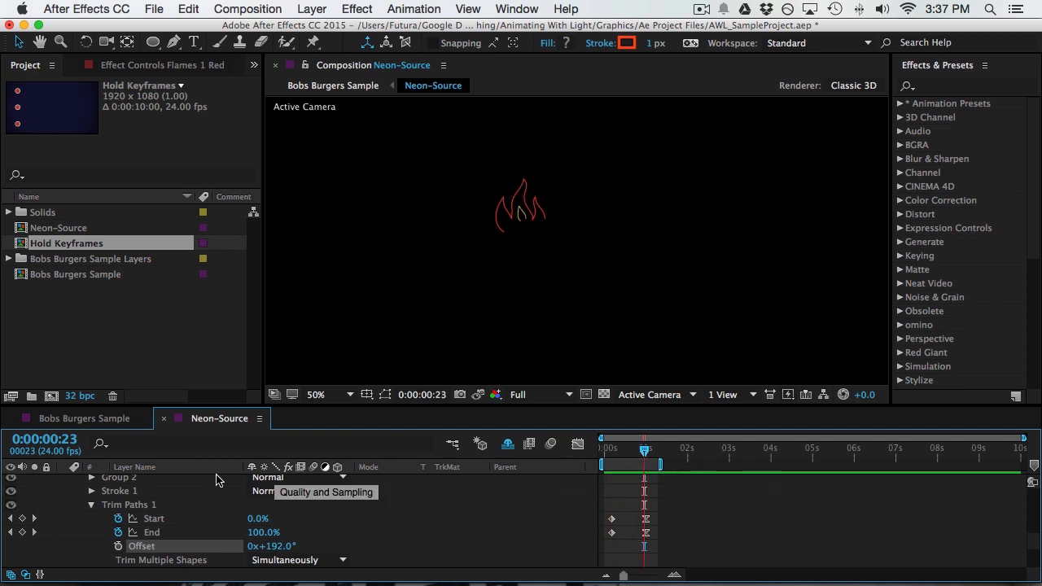
Shift the Flames 1 Yellow layer a few frames later than Flames 1 Red and preview the timing
key(u)
drag(162, 497, 160, 531)
scroll(160, 530, up, 8)
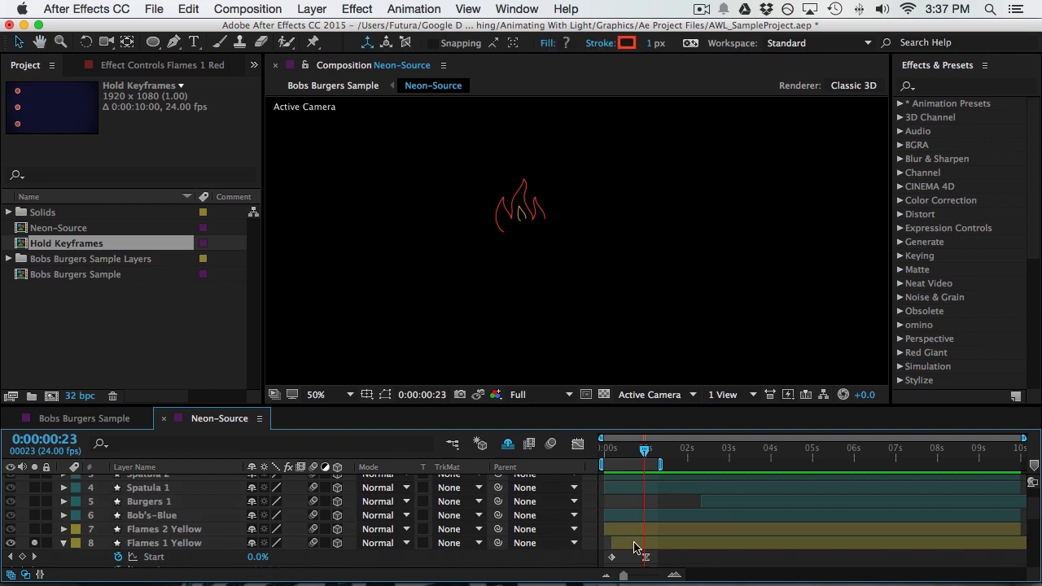
drag(639, 547, 648, 550)
key(space)
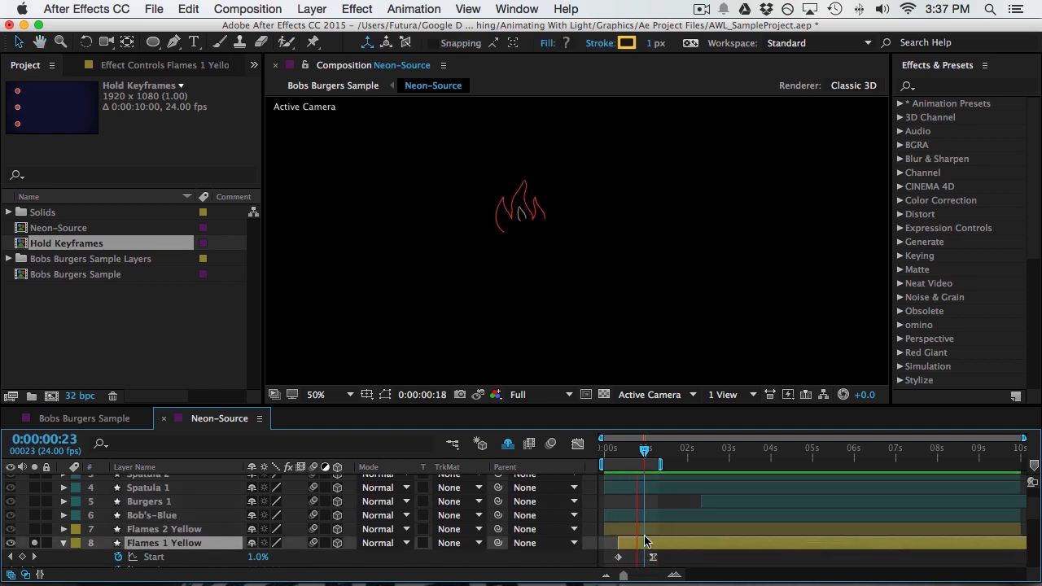
key(space)
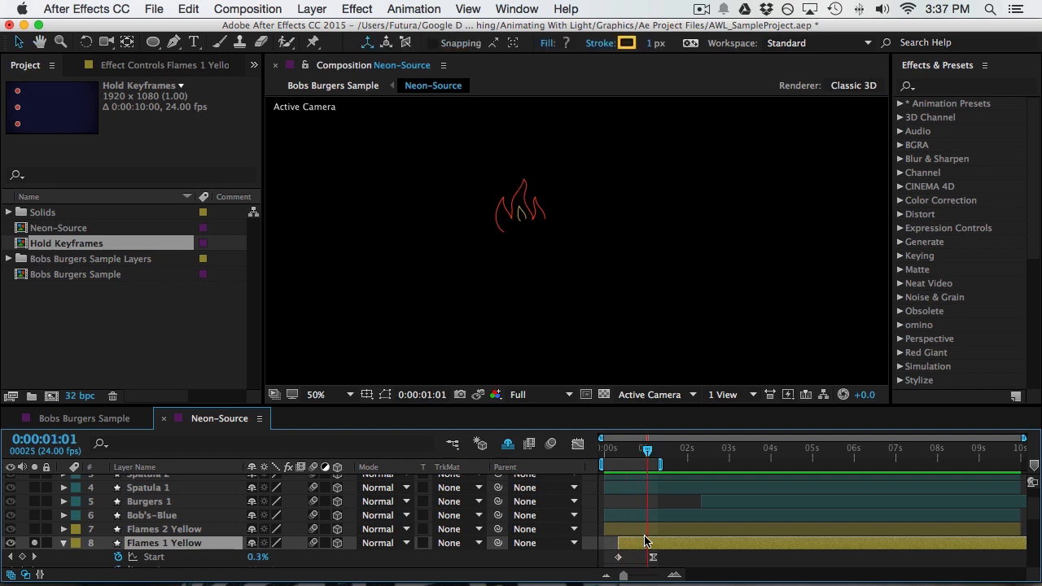
Add Wiggle Paths to the contents of the Flames 1 Red layer
scroll(645, 541, down, 5)
click(218, 529)
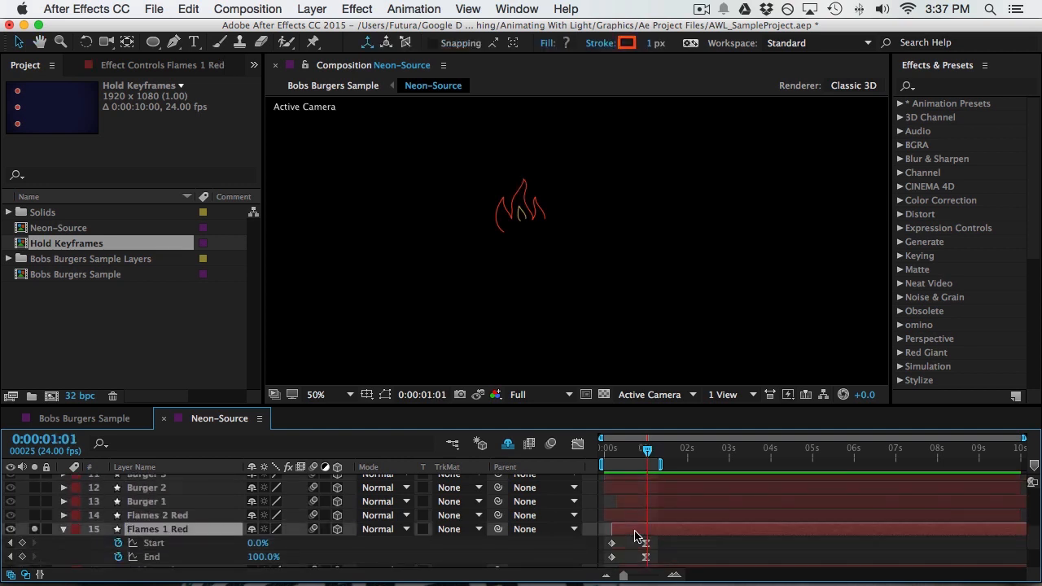
click(64, 530)
click(65, 530)
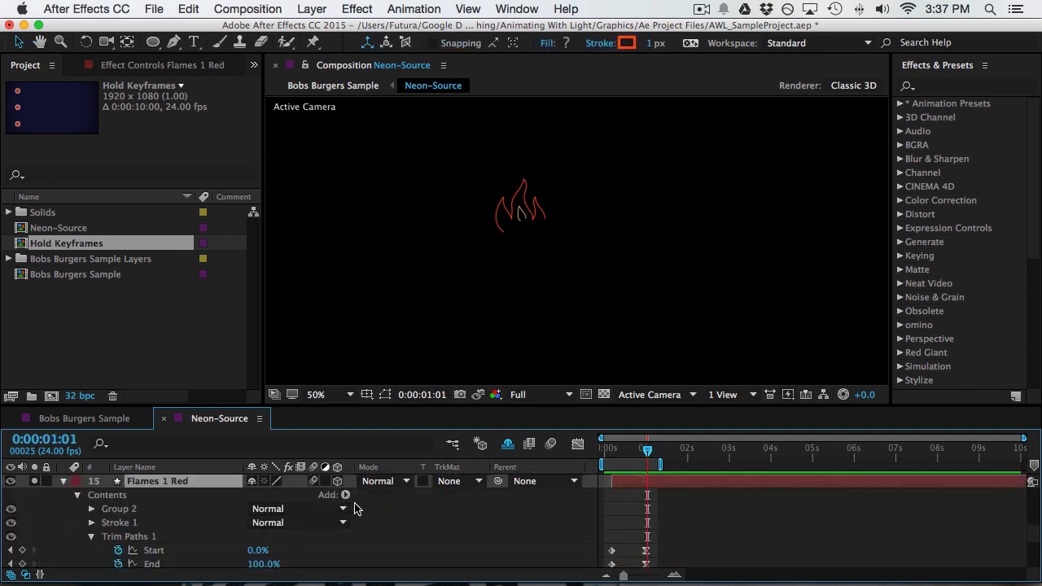
click(349, 495)
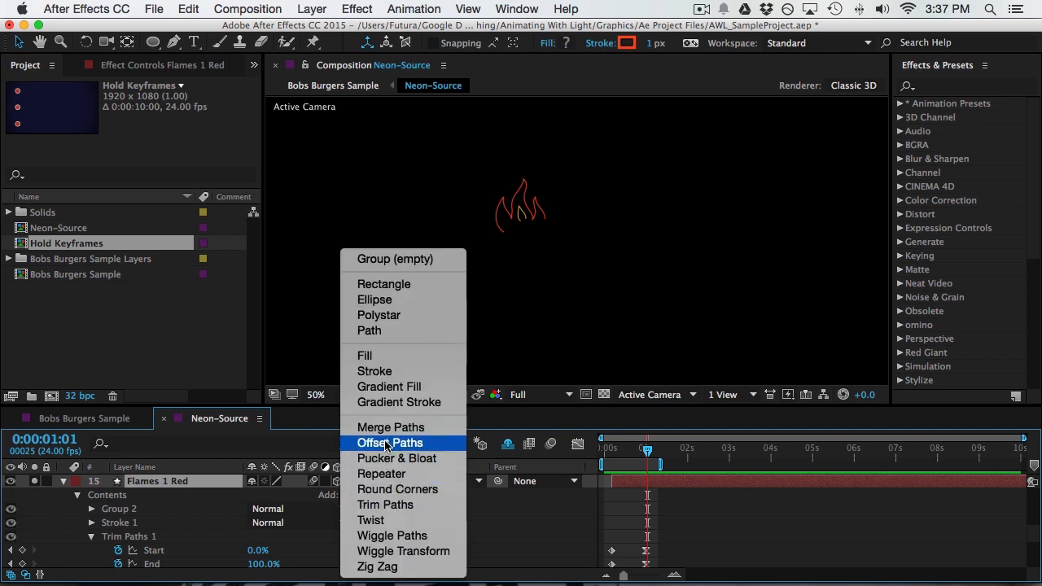
click(402, 538)
Set Flames 1 Red's Wiggle Paths Size to 3 and its Points to Smooth
scroll(92, 531, down, 3)
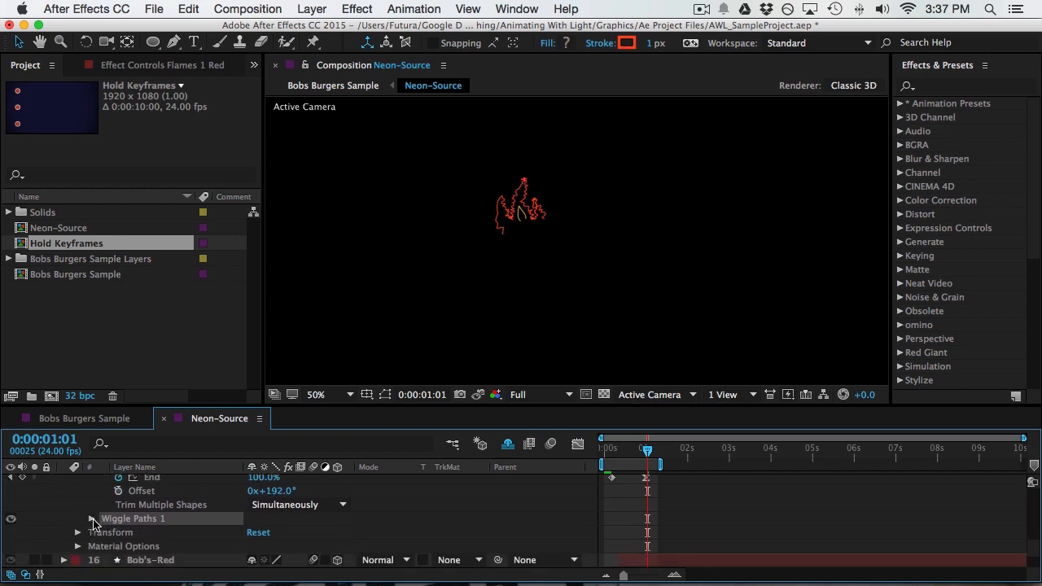
click(91, 520)
drag(254, 496, 245, 495)
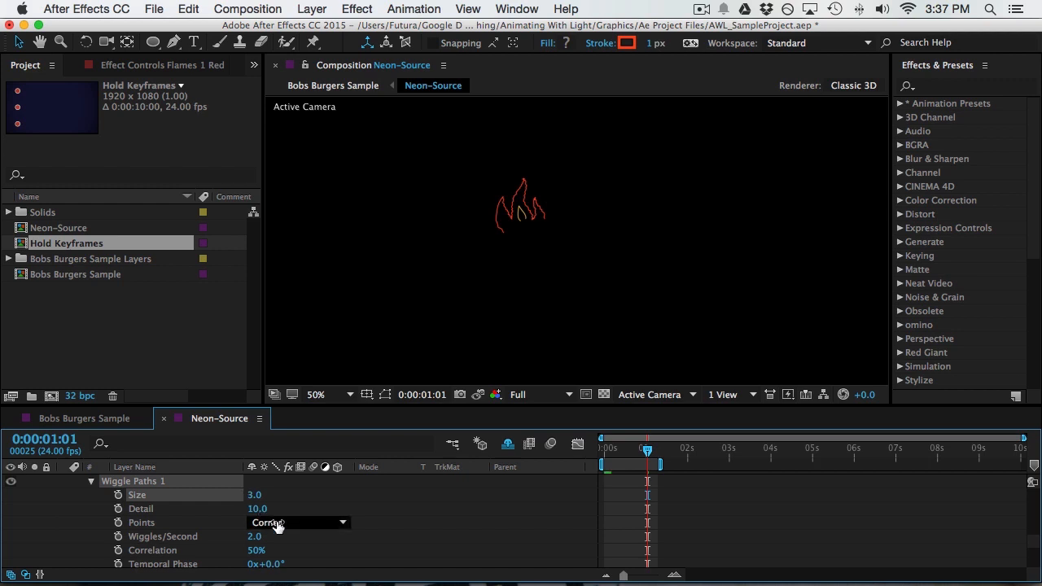
click(269, 523)
click(277, 555)
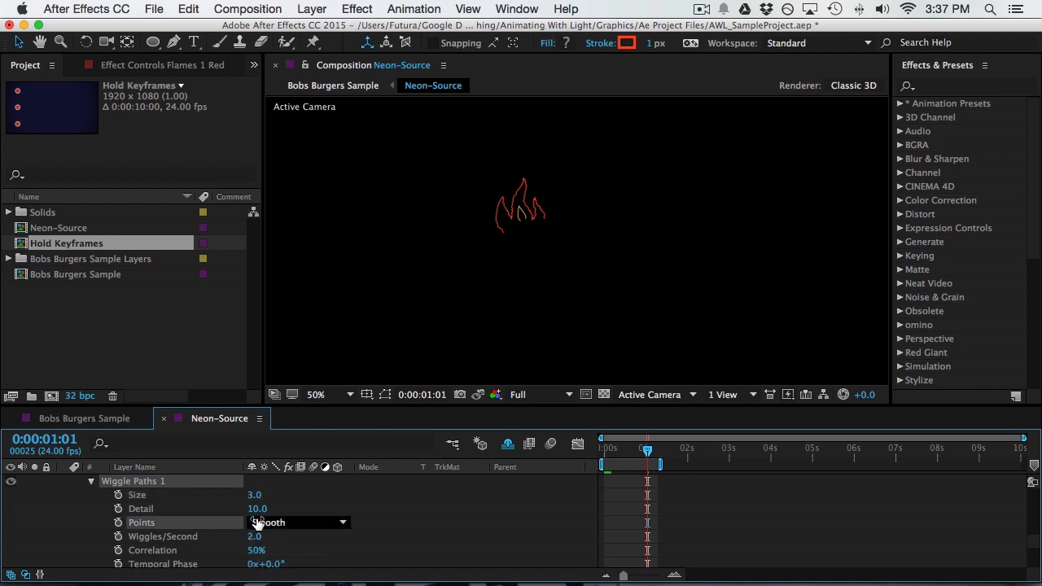
Set the Wiggle Paths Detail to 1, Wiggles/Second to 10 and Correlation to 83%, and preview the flicker
drag(256, 509, 288, 550)
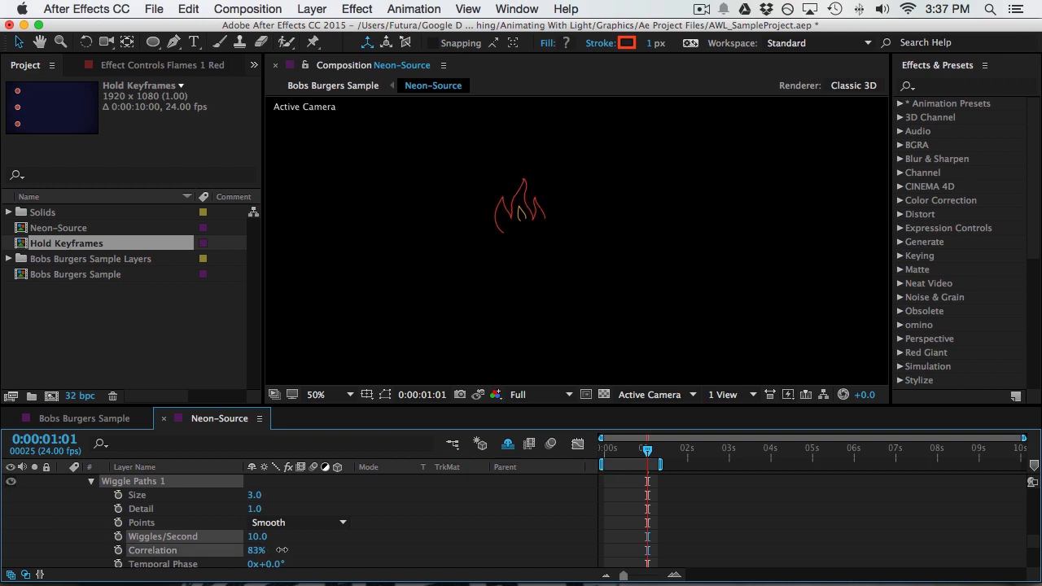
scroll(307, 553, down, 3)
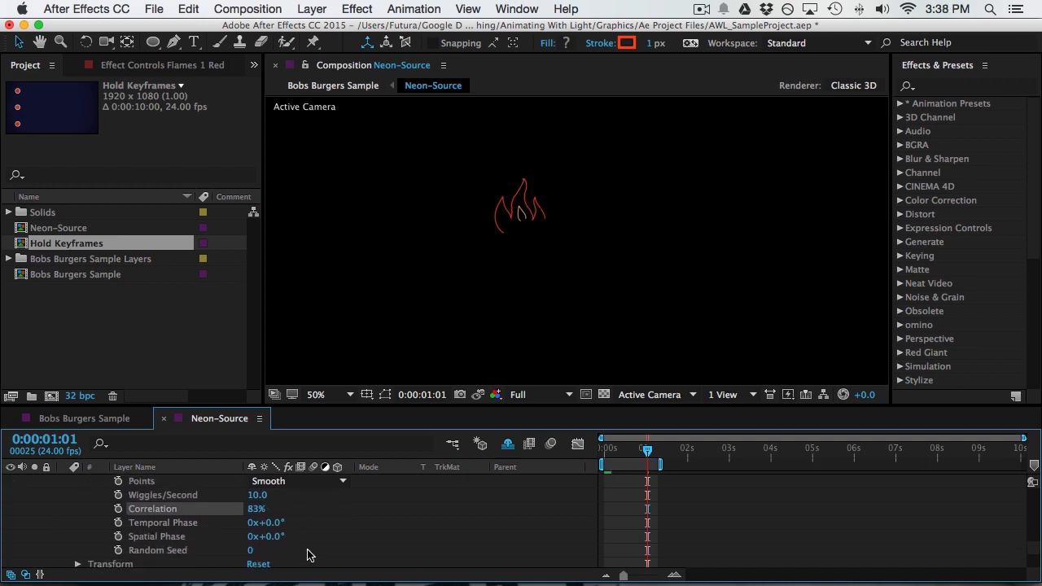
scroll(307, 554, up, 3)
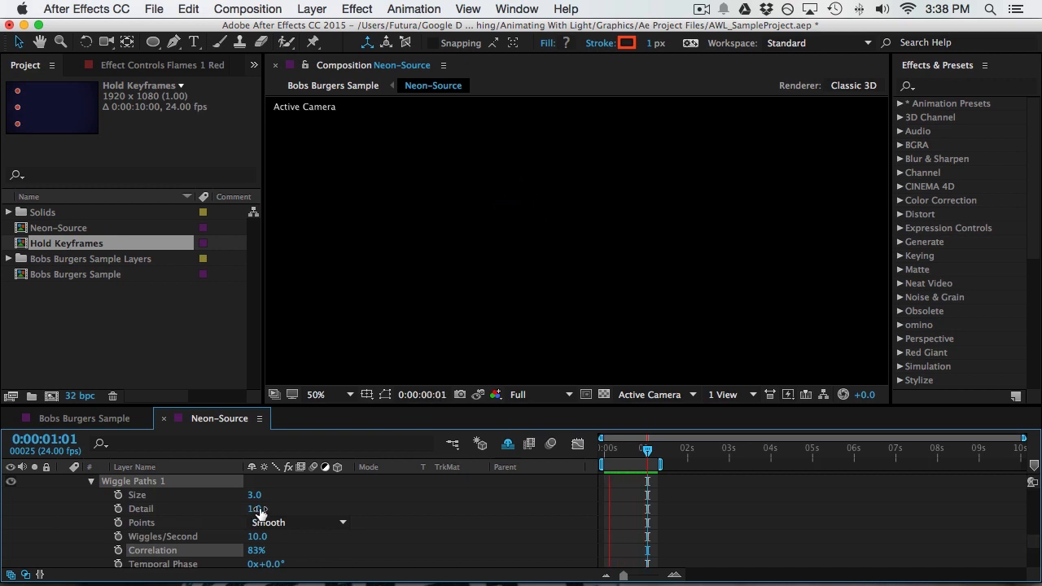
Set the Wiggle Paths Detail to 0.3 and Wiggles/Second to 12
drag(254, 509, 245, 511)
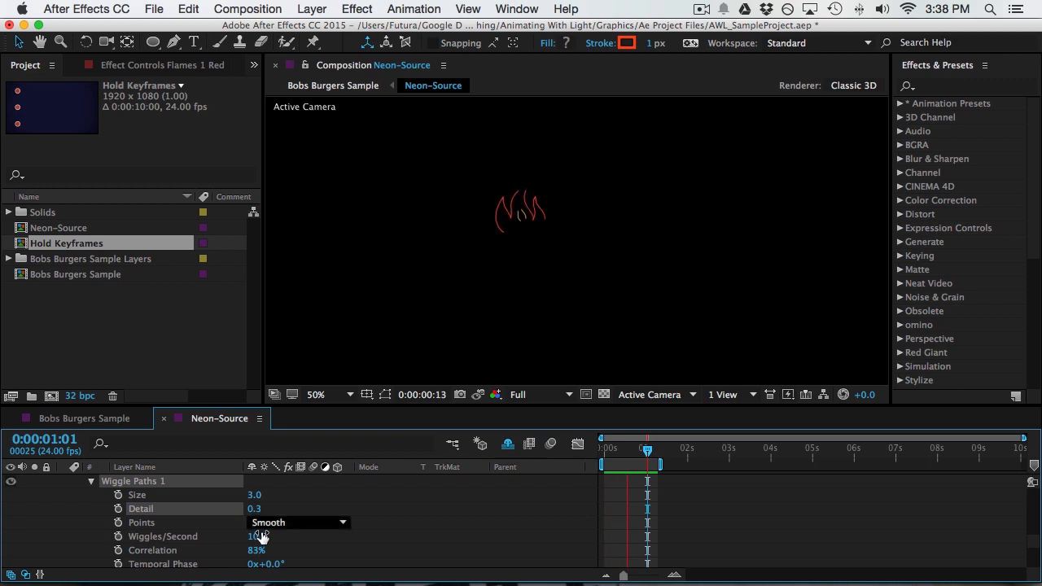
click(258, 536)
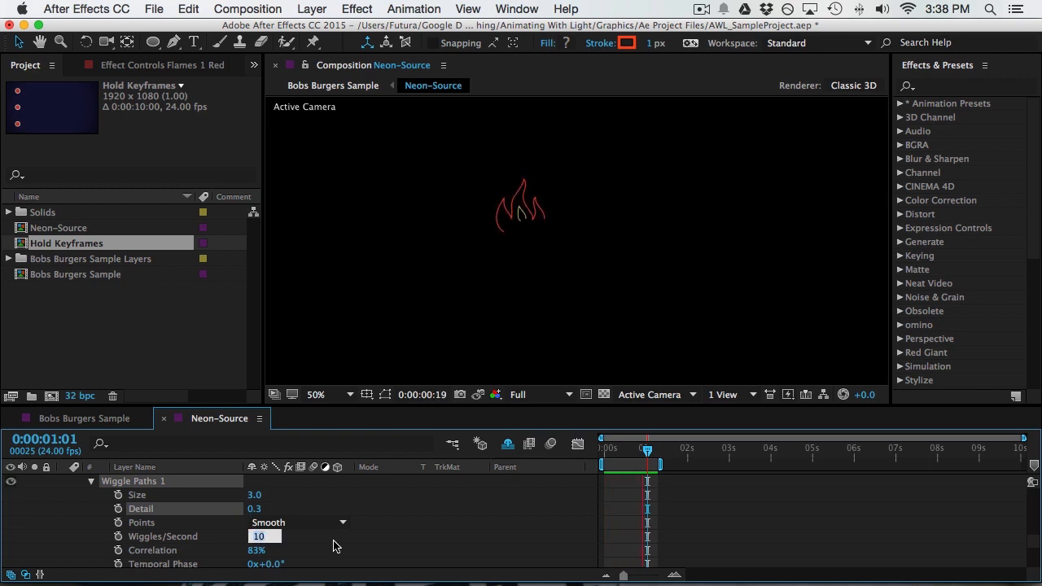
text(12)
key(Return)
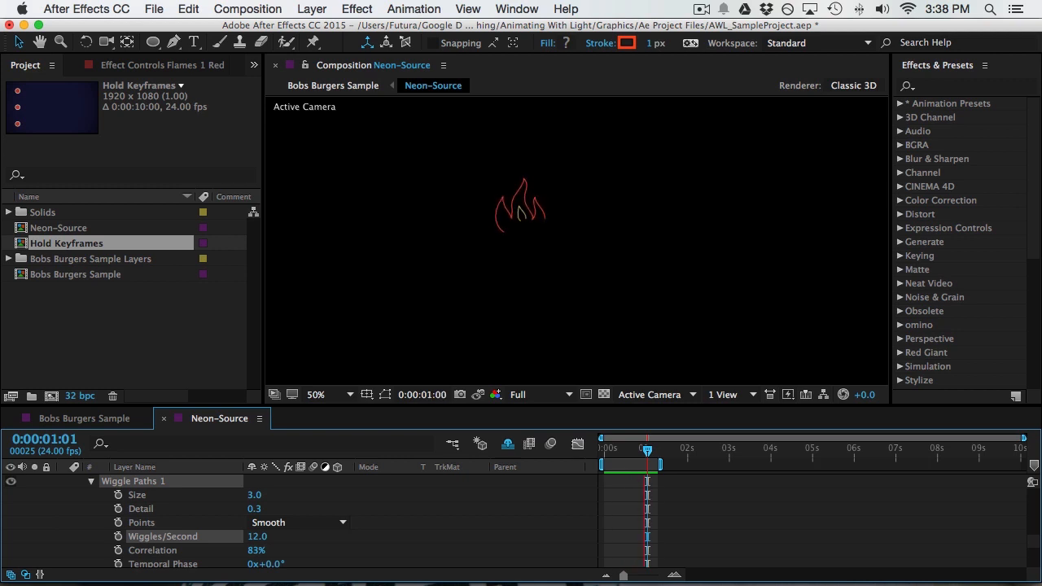
Set the Wiggle Paths Correlation of Flames 1 Red to 65% and preview the flicker
drag(256, 552, 253, 555)
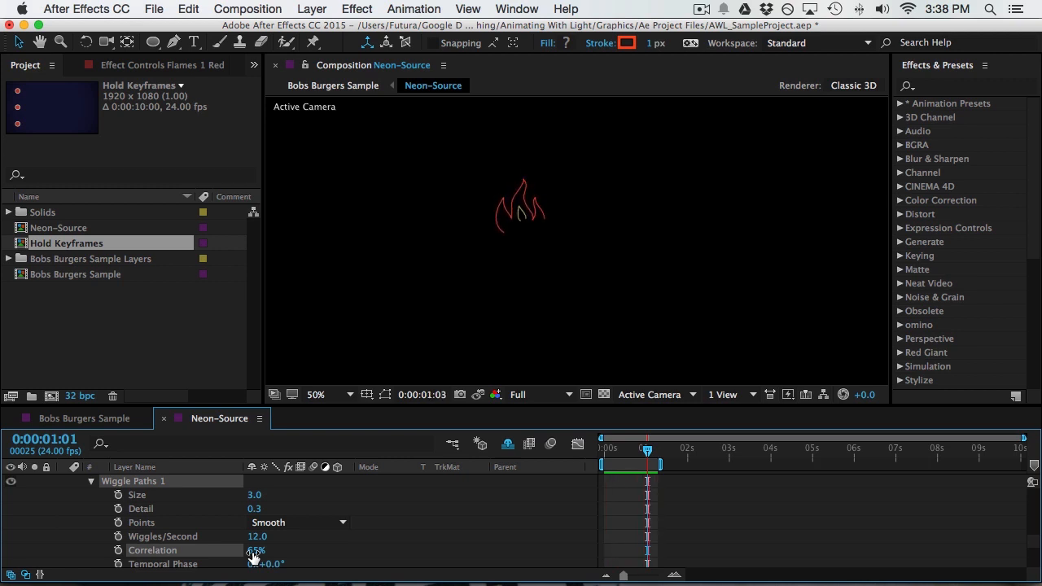
scroll(122, 498, up, 4)
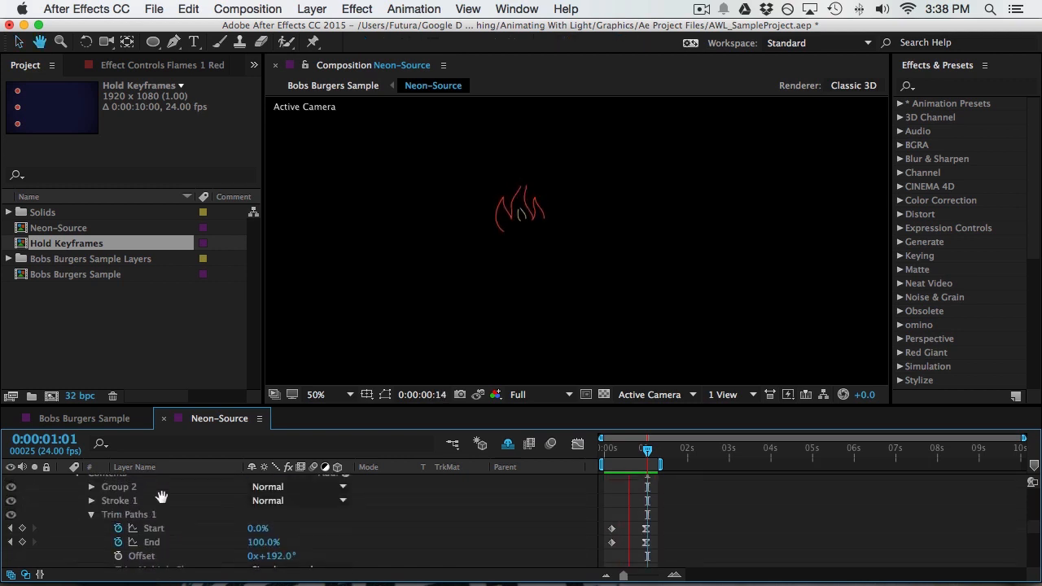
scroll(161, 498, up, 10)
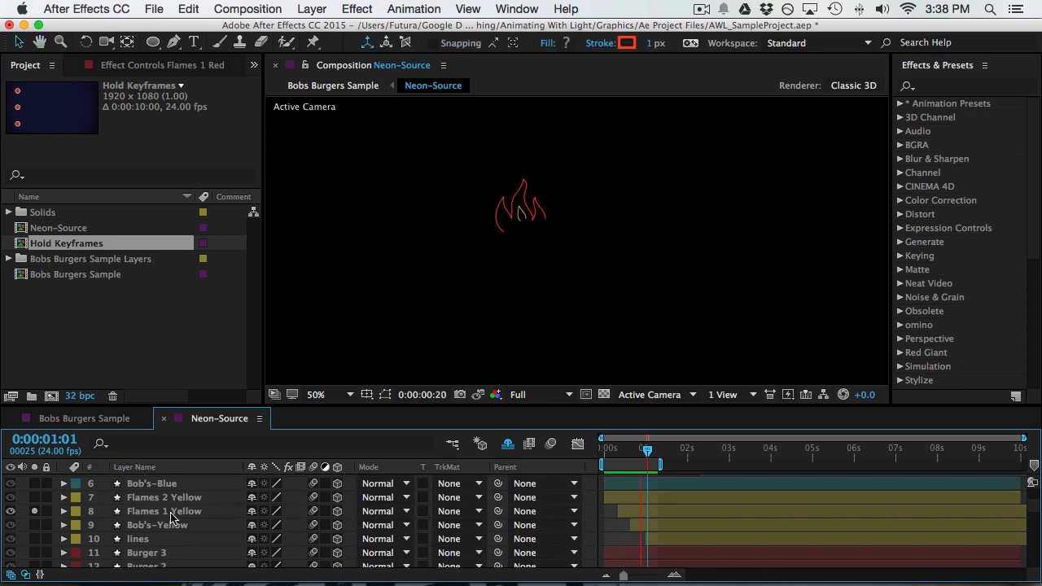
Turn off solo for the Flames 1 Yellow and Flames 1 Red layers and preview the complete sign
click(173, 511)
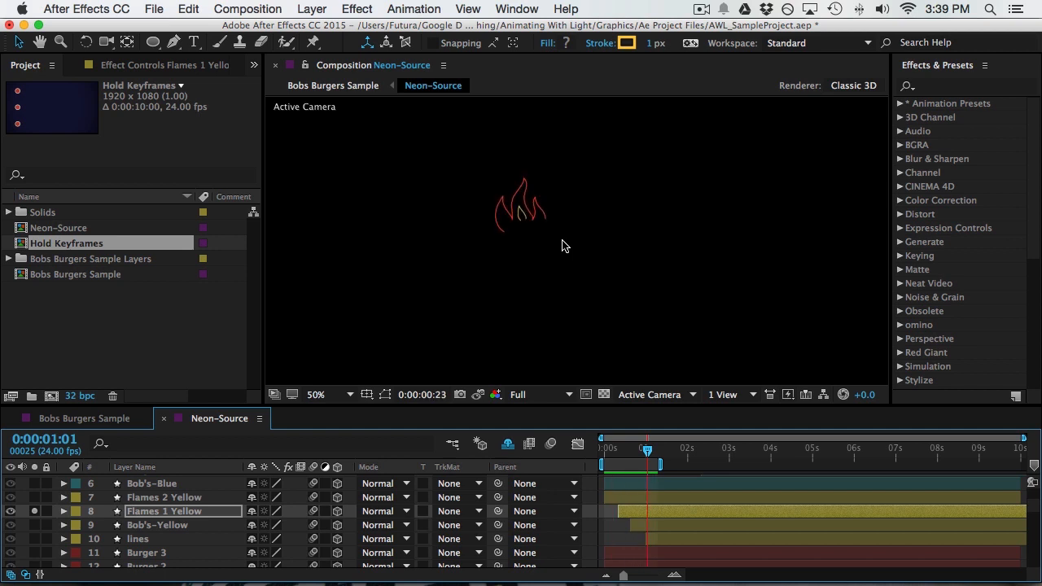
scroll(32, 504, down, 10)
click(33, 491)
click(708, 521)
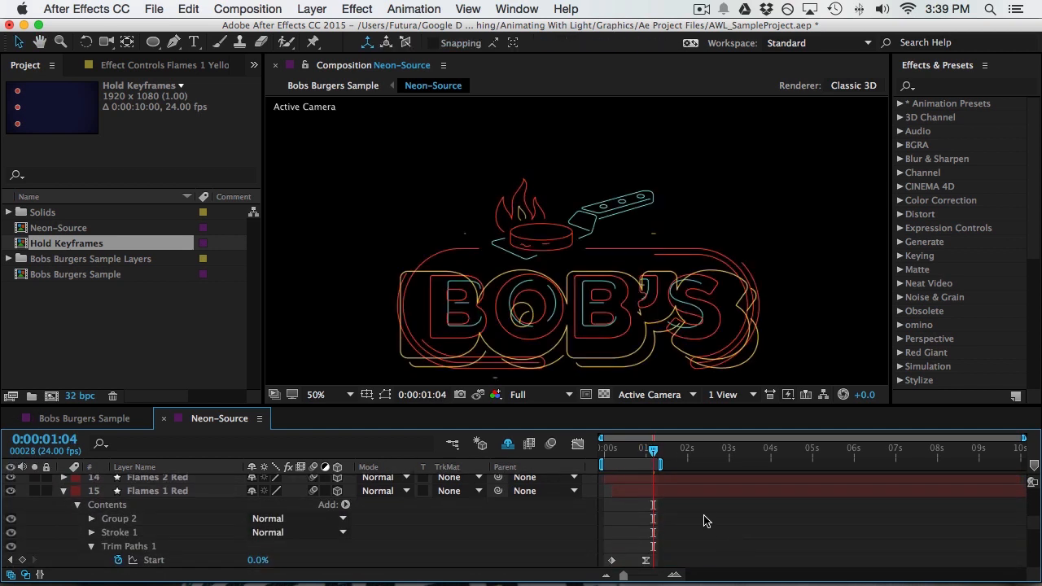
scroll(701, 513, up, 10)
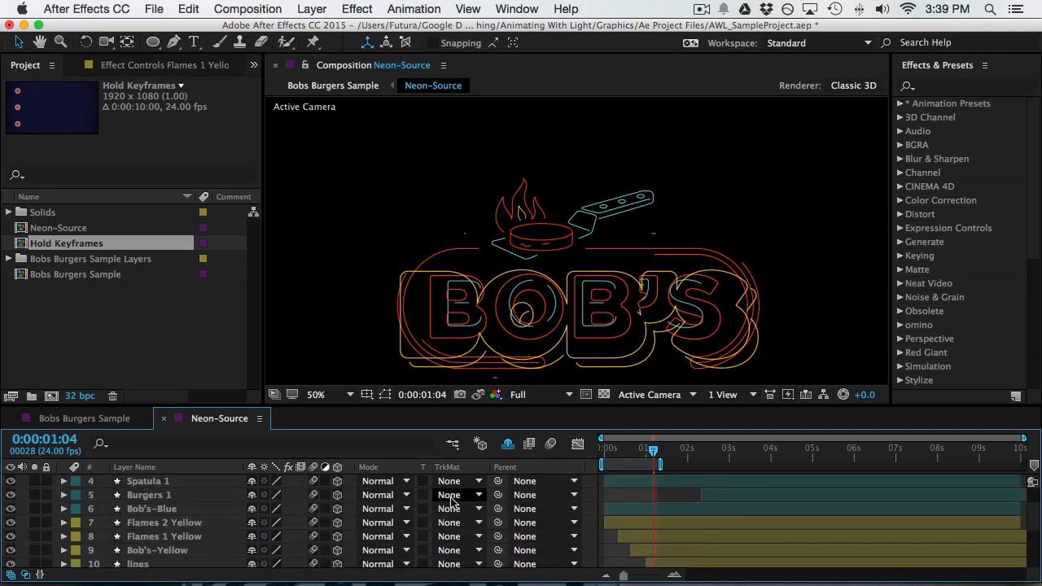
key(space)
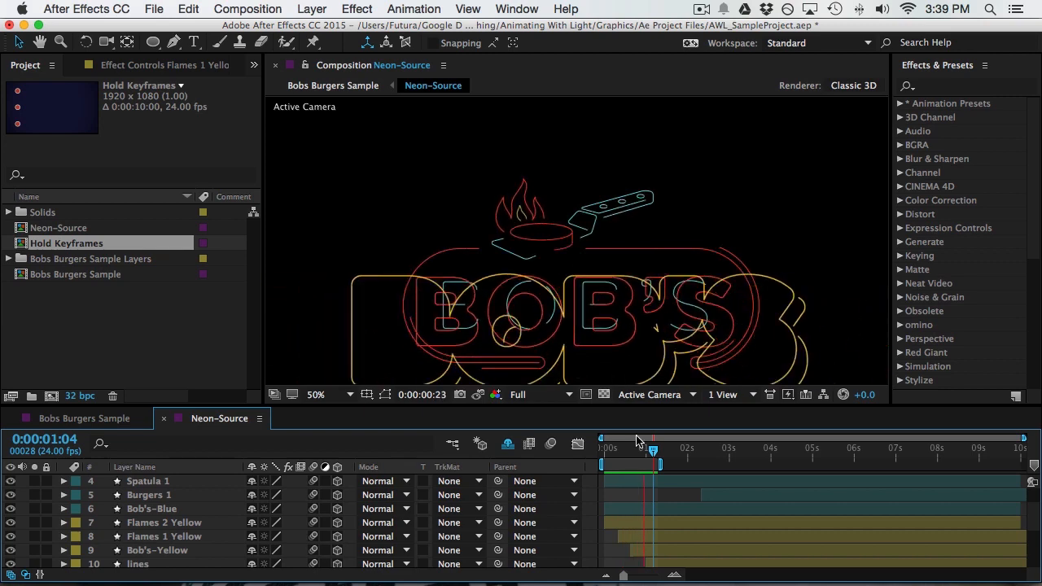
key(space)
Shift the Flames 1 layers later in time, starting Flames 1 Red at about 0:00:01:02 and Flames 1 Yellow at about 0:00:01:06
scroll(654, 506, down, 2)
click(187, 518)
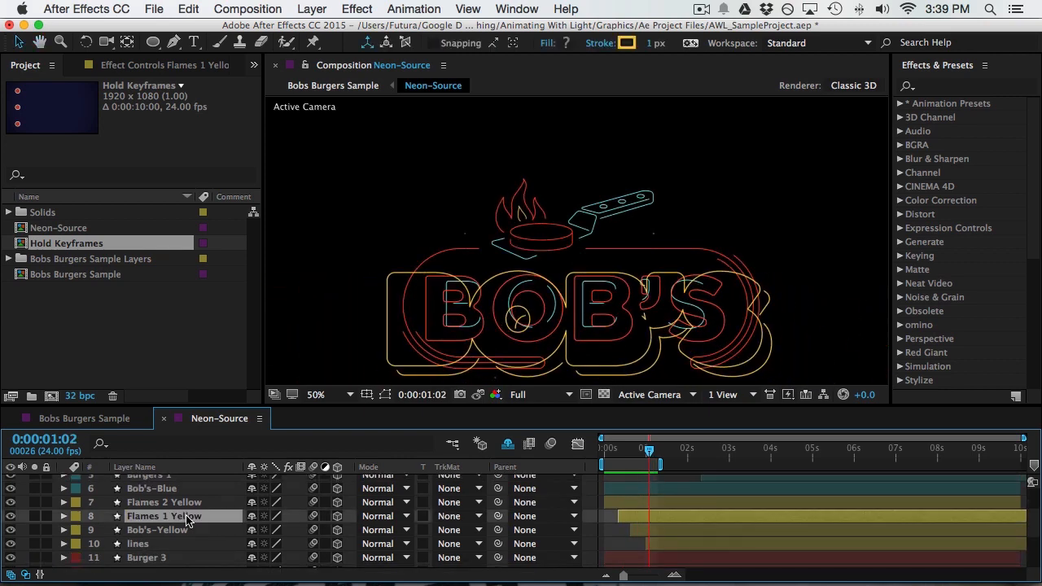
scroll(187, 521, down, 5)
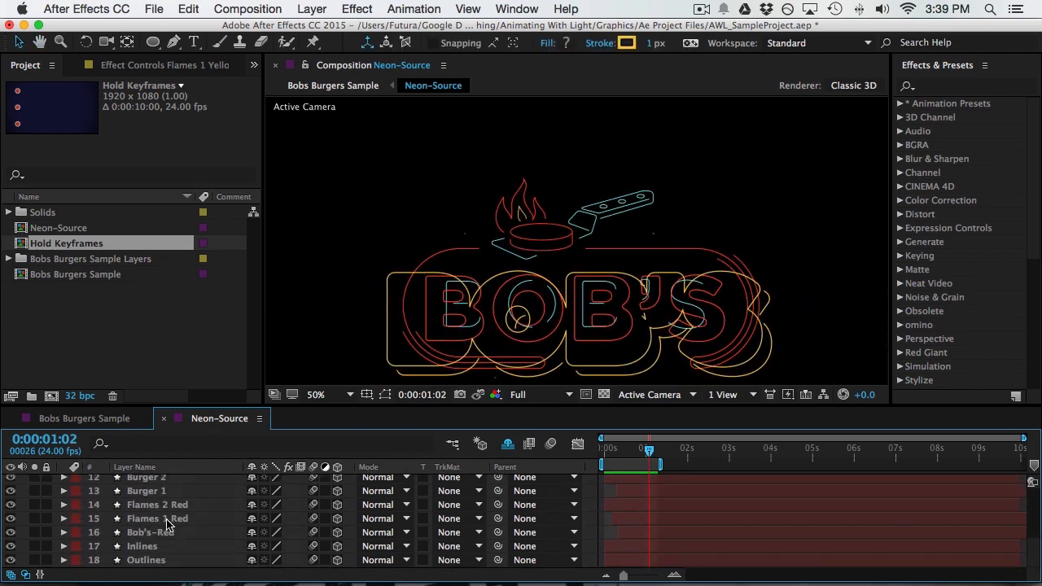
click(167, 524)
drag(624, 521, 662, 518)
click(625, 453)
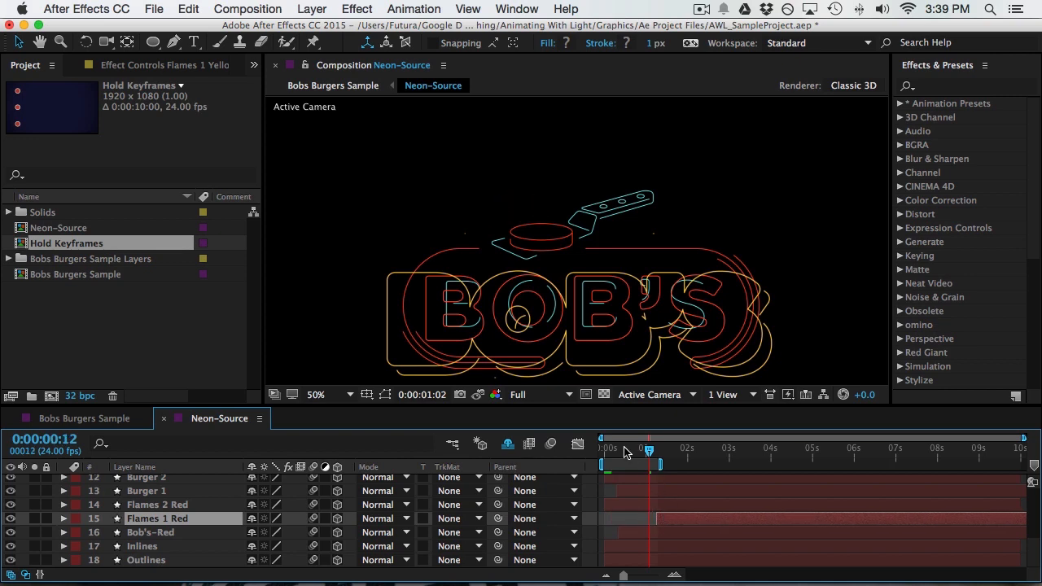
drag(626, 452, 656, 465)
drag(667, 519, 658, 517)
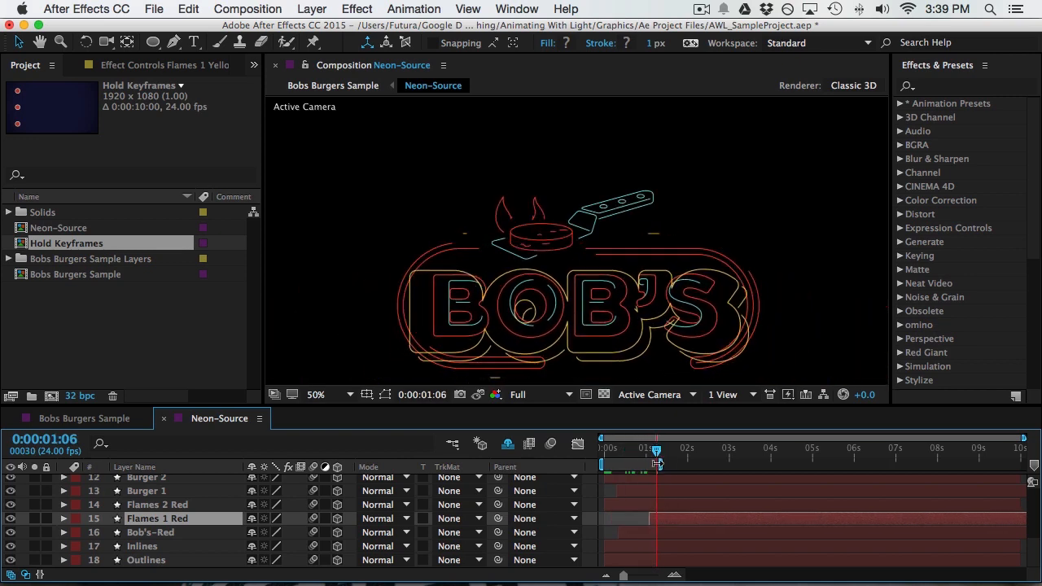
Extend the work area's end to about 0:00:02:17 and preview the whole sign in the composition view
drag(659, 464, 724, 456)
key(space)
drag(652, 328, 650, 279)
Move the Burgers 1 layer earlier to start at 0:00:01:17 and preview its write-on
drag(721, 453, 675, 454)
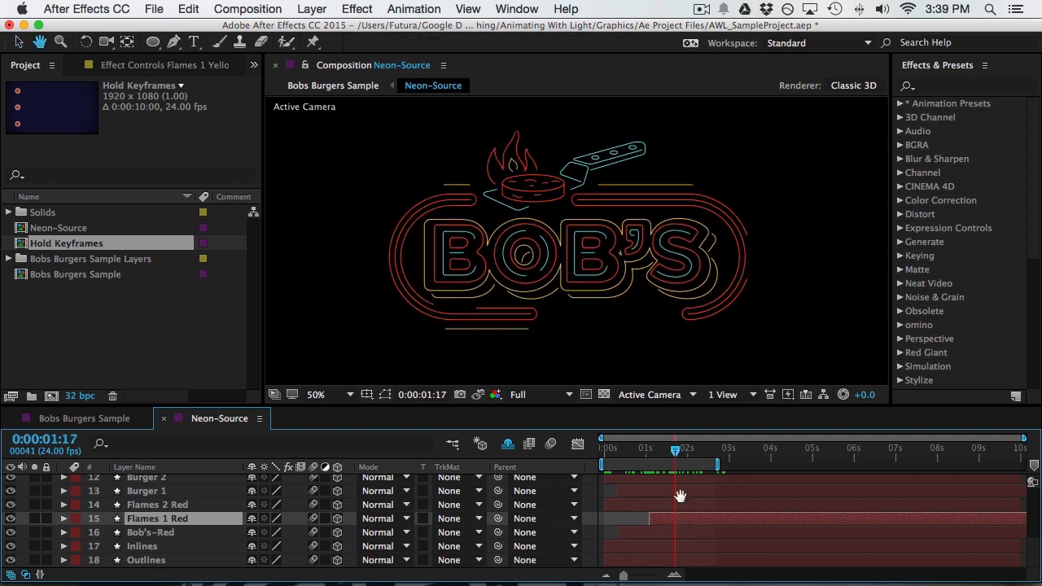
scroll(684, 493, up, 5)
drag(724, 532, 698, 533)
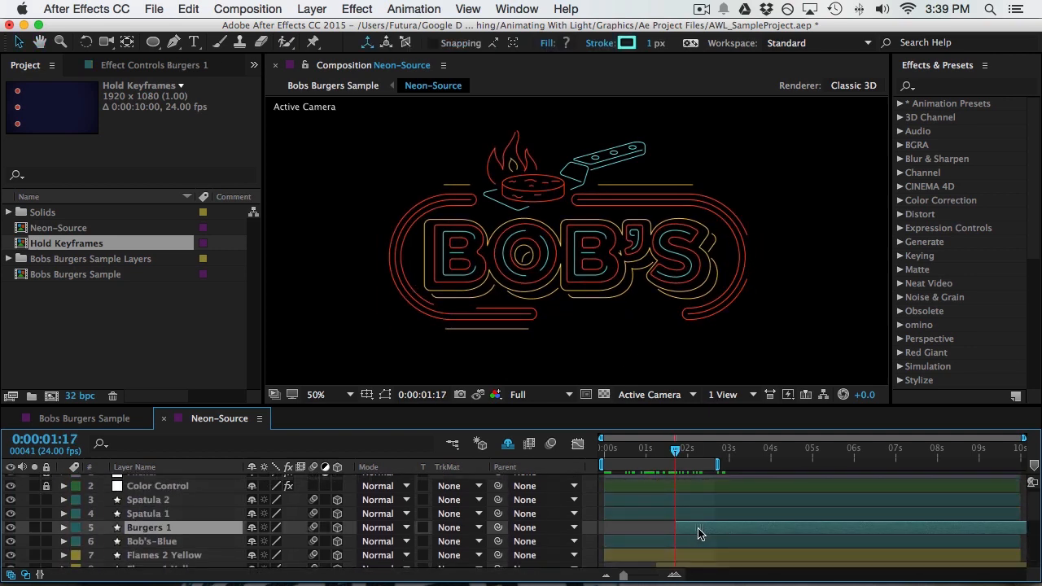
scroll(692, 525, down, 4)
key(space)
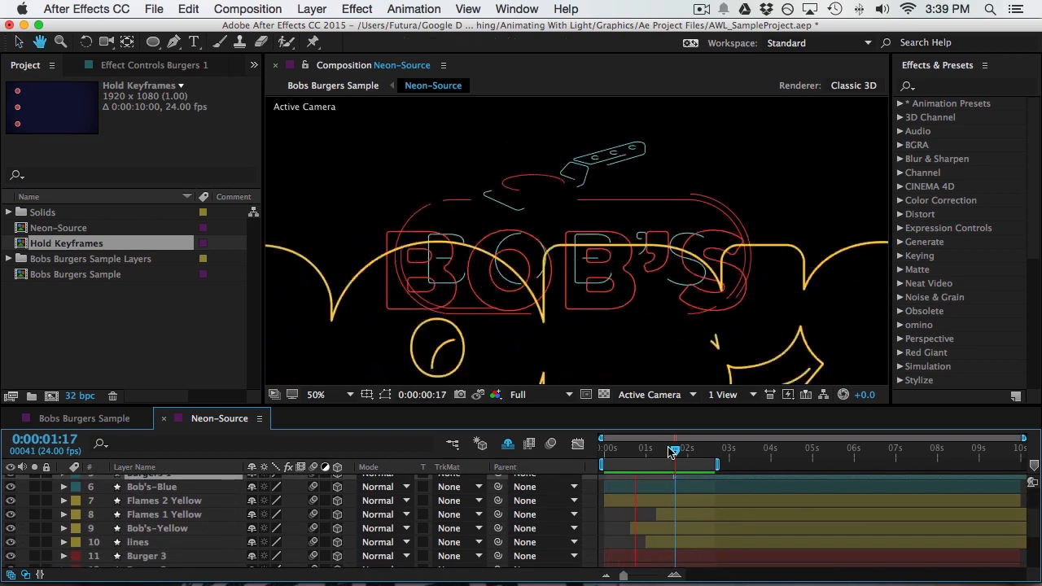
Extend the work area's end to just past 3 seconds and preview the Neon-Source animation
drag(675, 451, 696, 458)
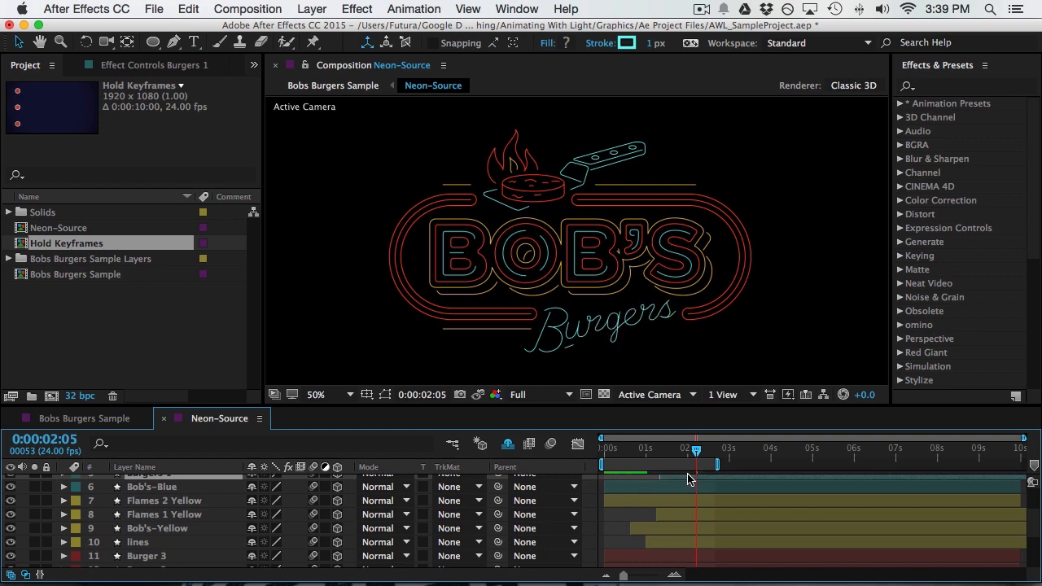
key(space)
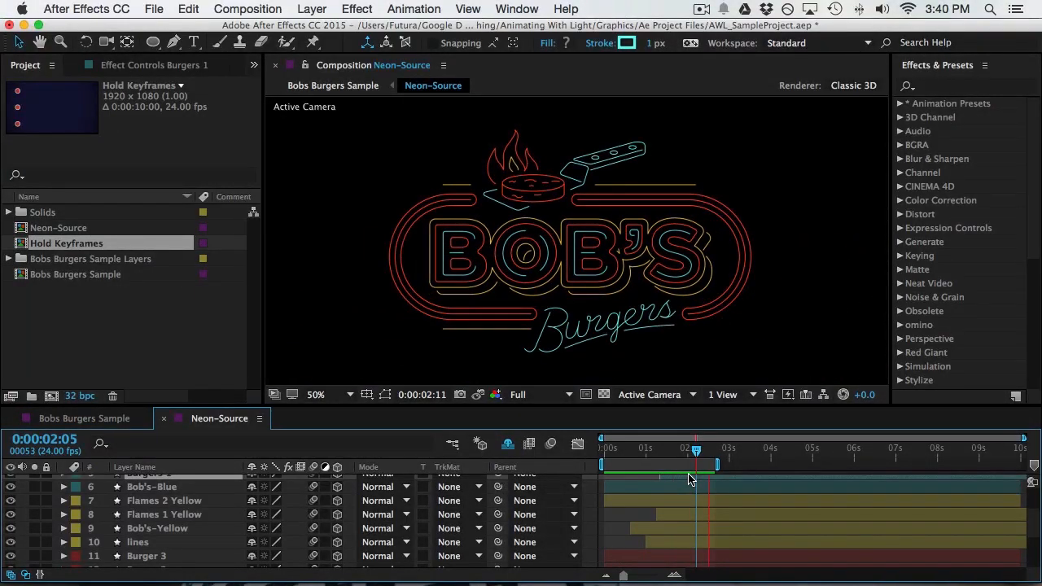
drag(717, 464, 742, 465)
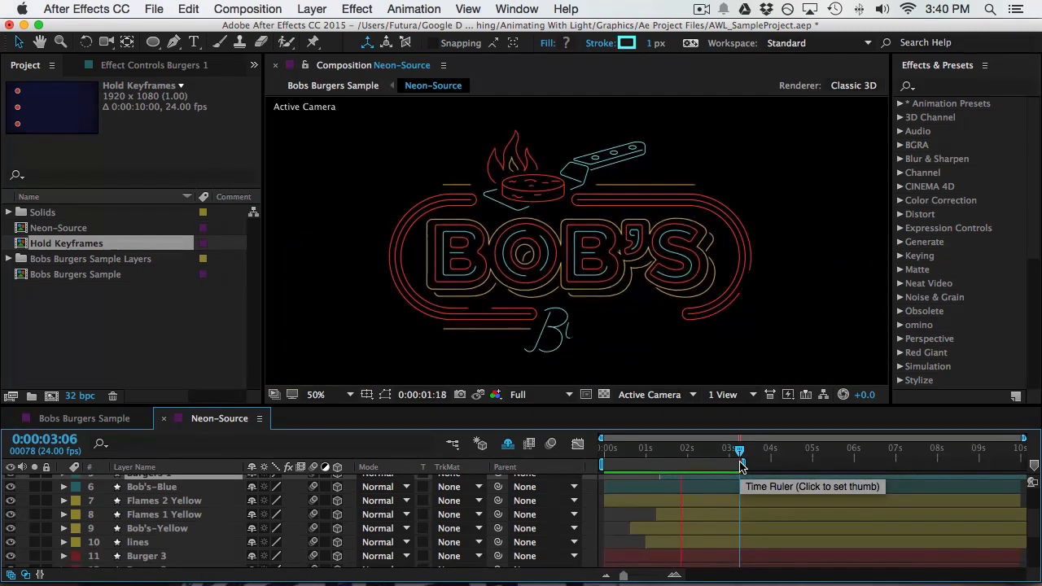
In the Bobs Burgers Sample composition, enable motion blur, set the resolution to Half at 25% zoom, and preview the glowing sign
click(88, 419)
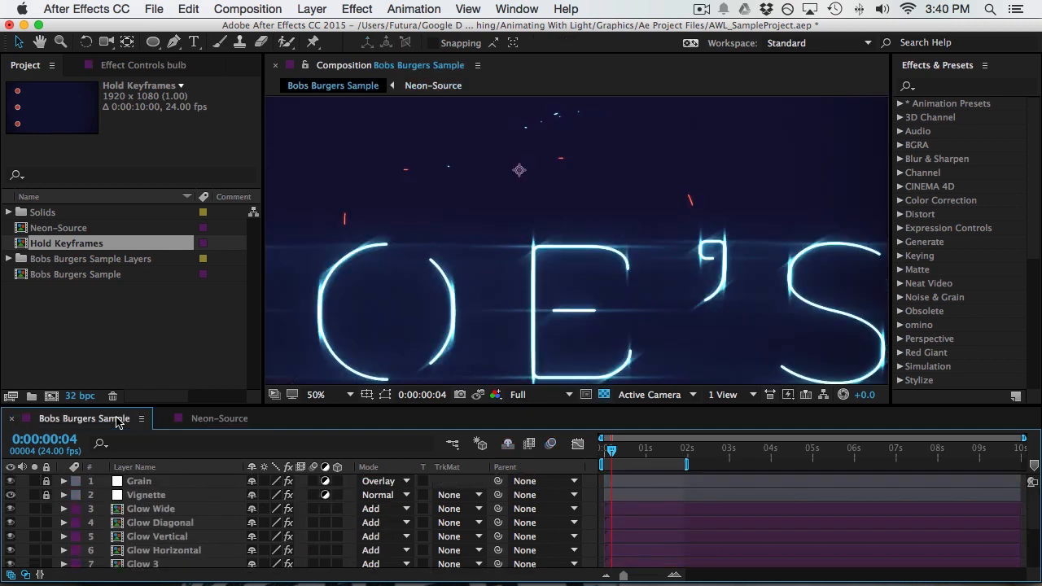
click(551, 443)
key(comma)
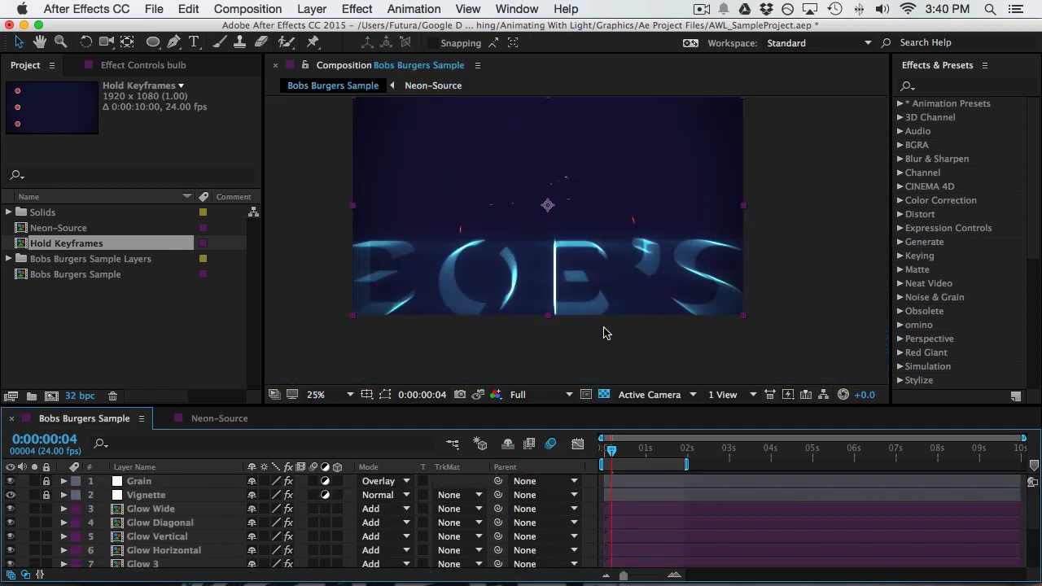
click(541, 394)
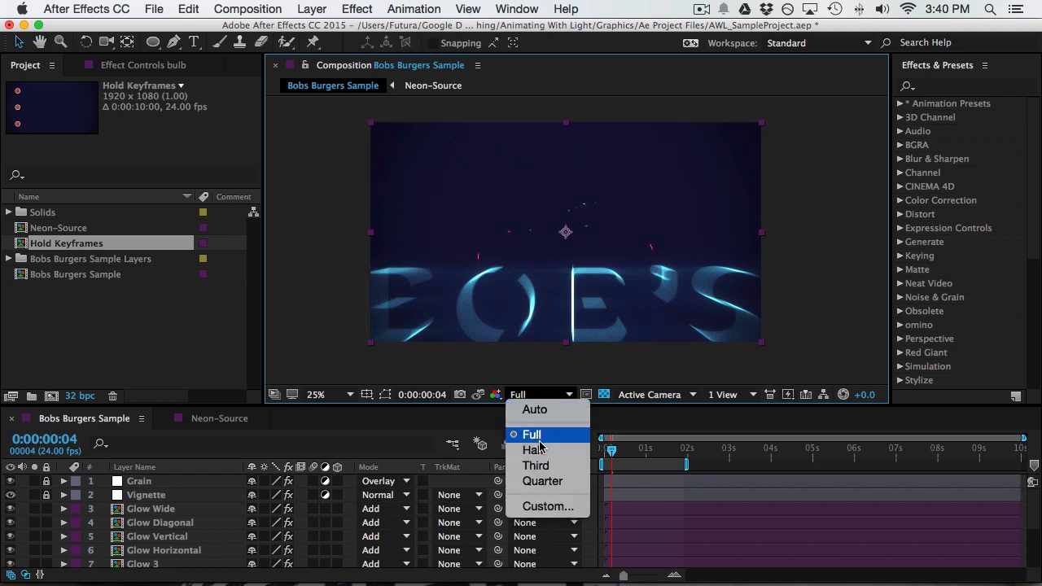
click(540, 447)
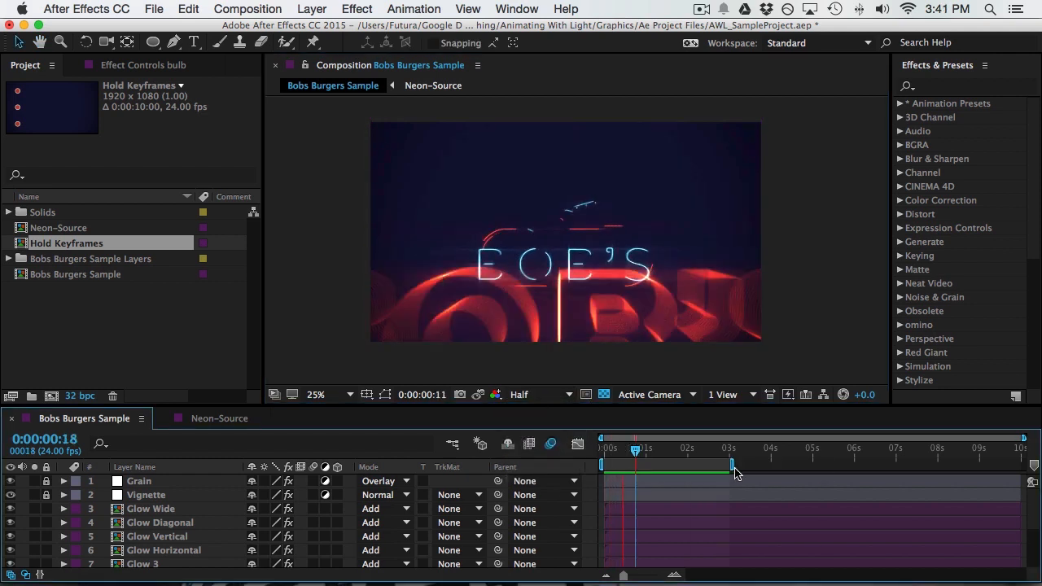